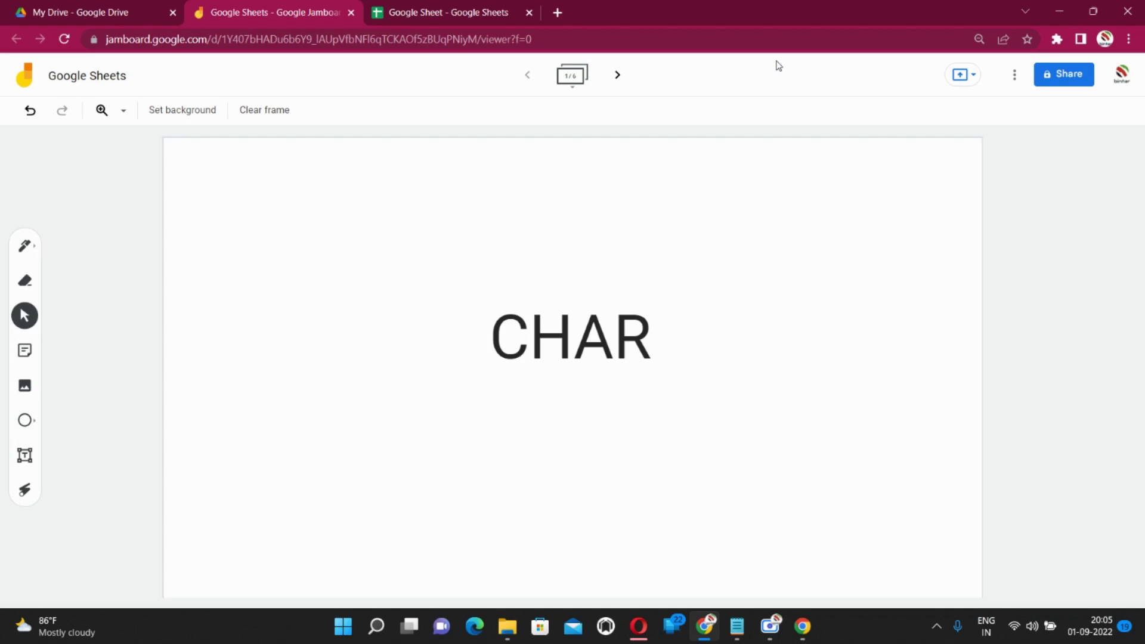
- Switch to the Google Sheet spreadsheet and look up the decimal code of capital A in the printable characters table
left_click(463, 13)
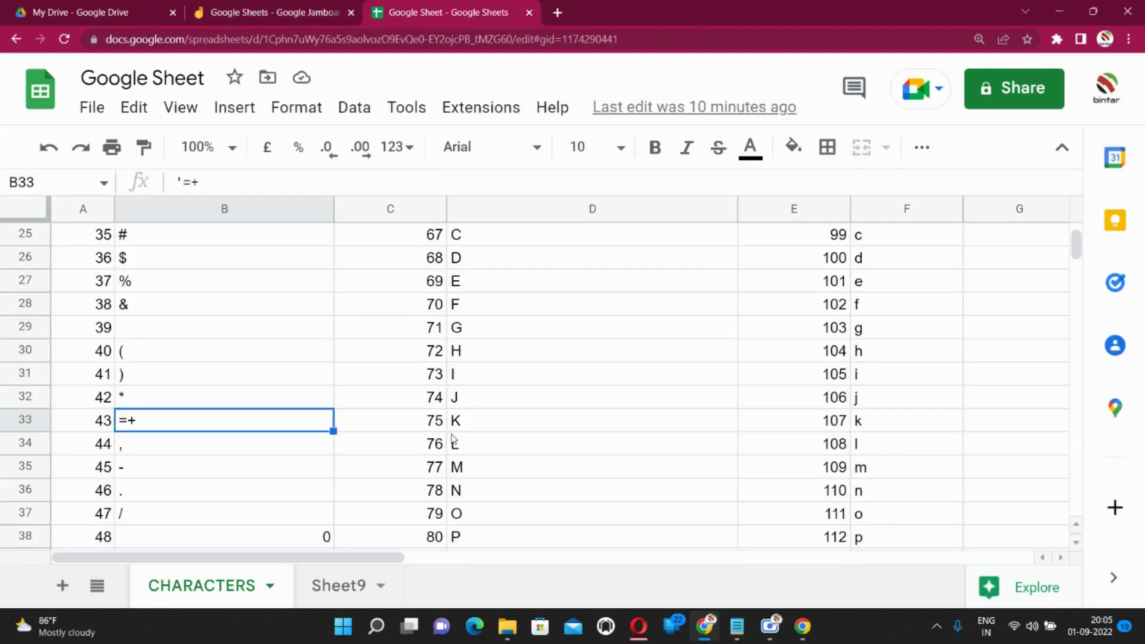
scroll(457, 444, "up", 5)
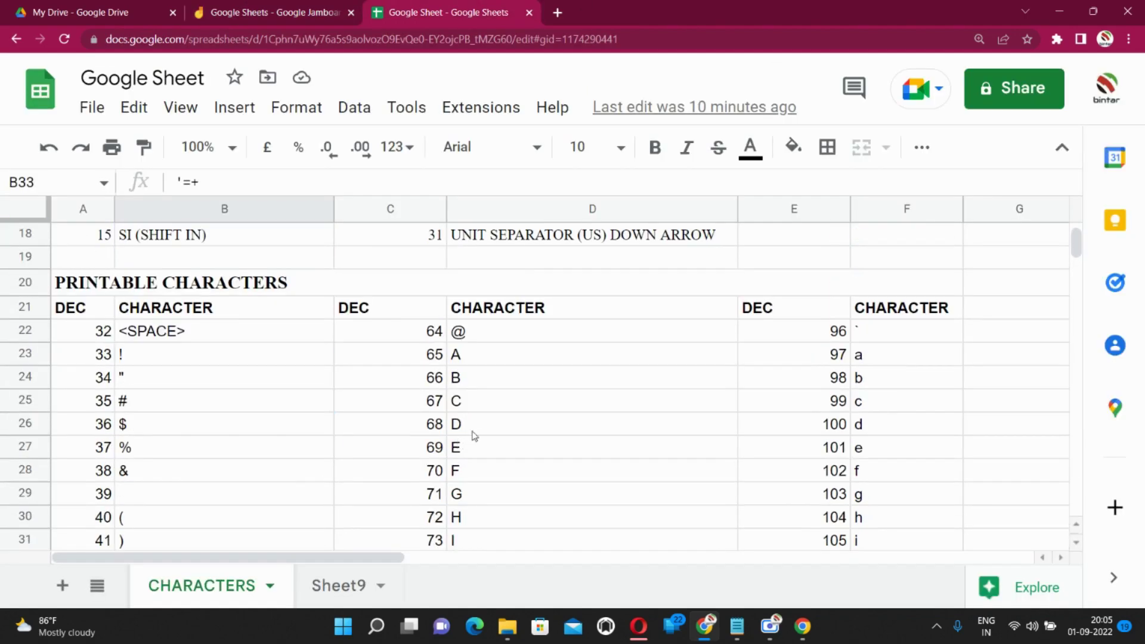
left_click(492, 361)
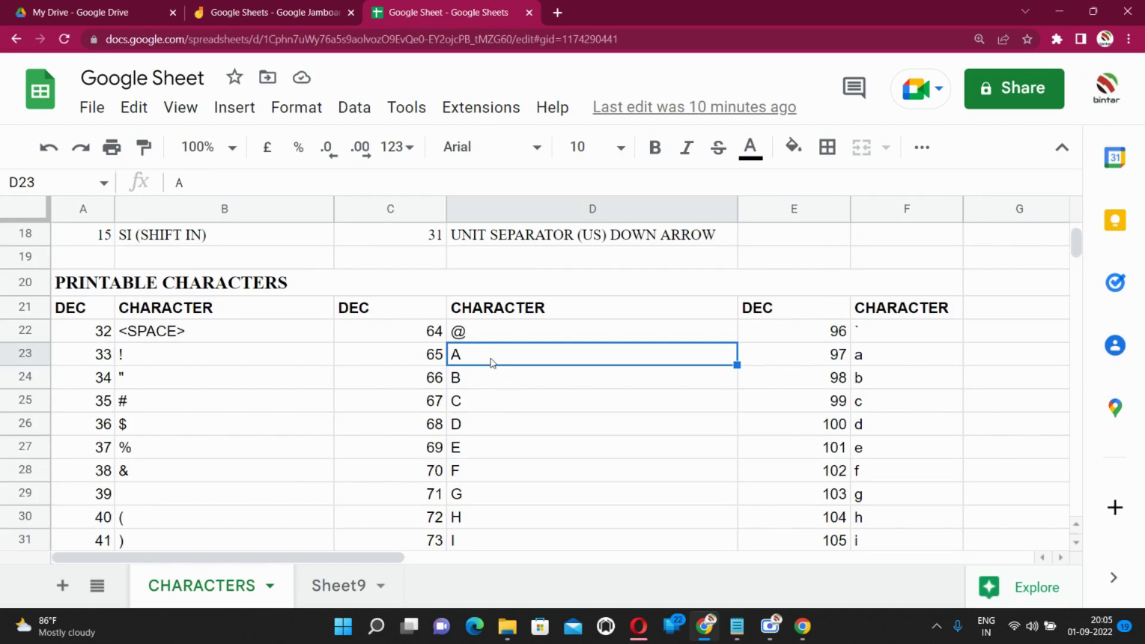
key("Left")
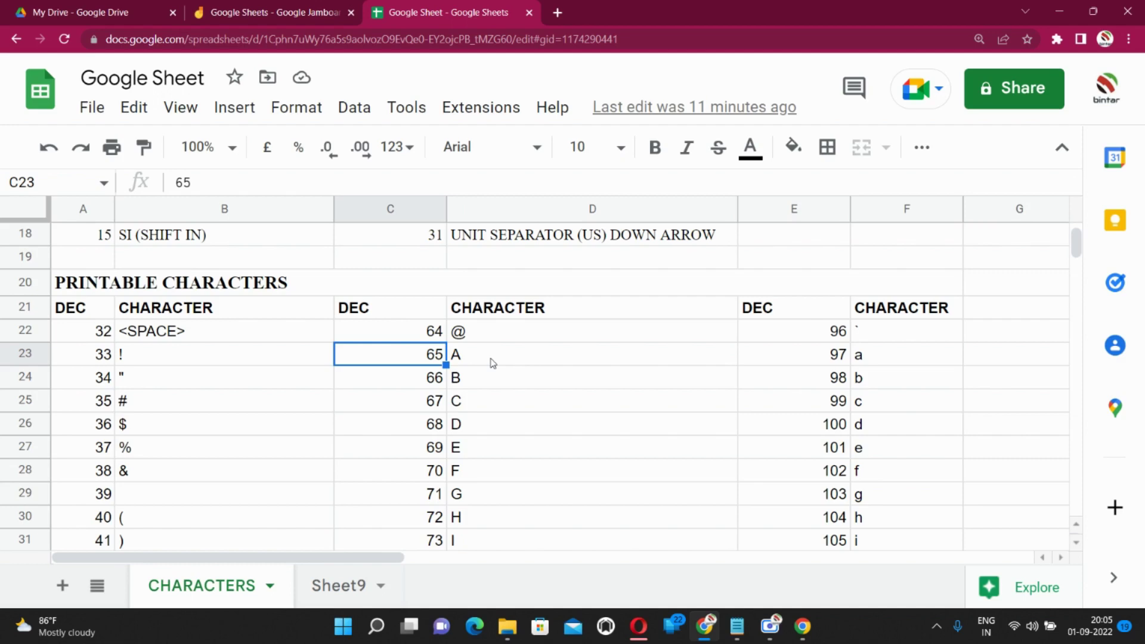
- On Sheet9, enter the headers Number in A1 and Character in B1
left_click(339, 598)
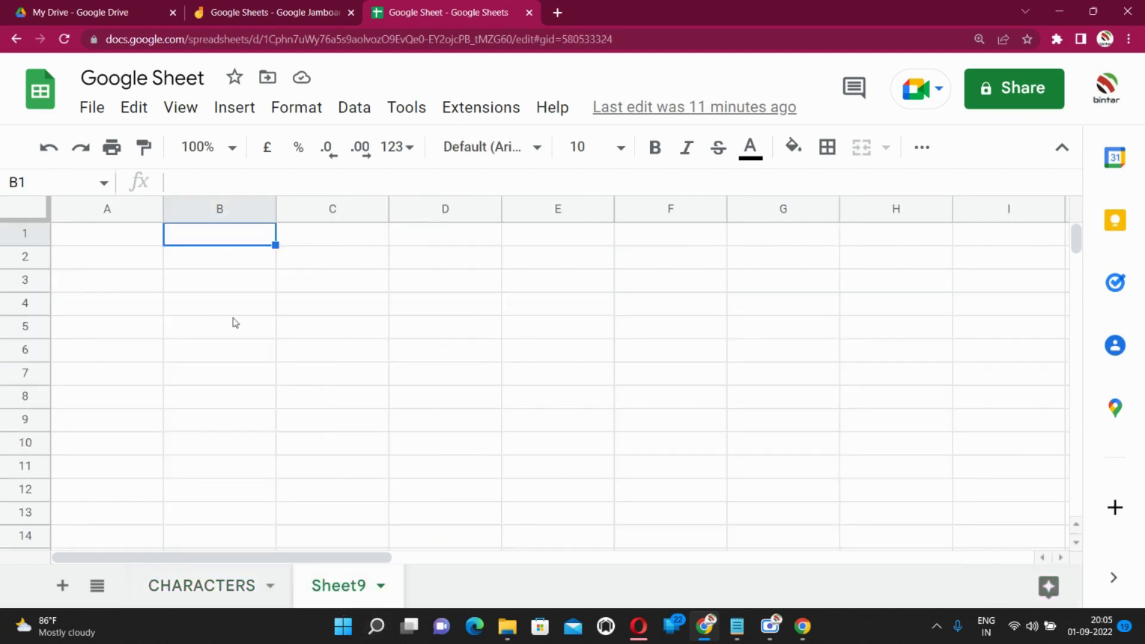
left_click(133, 243)
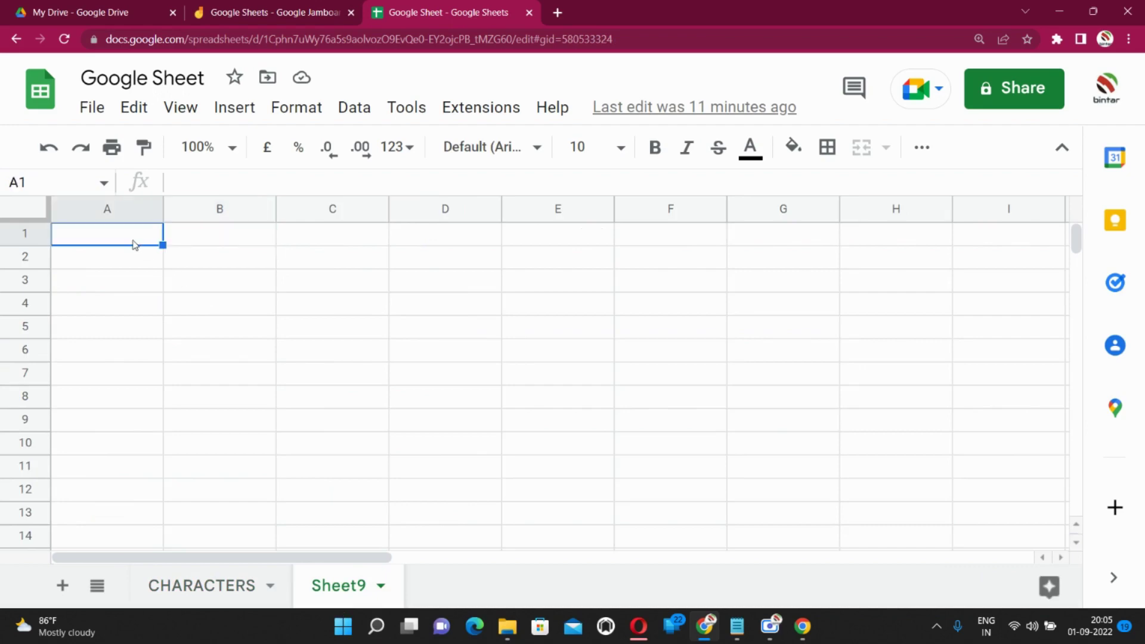
type("Number")
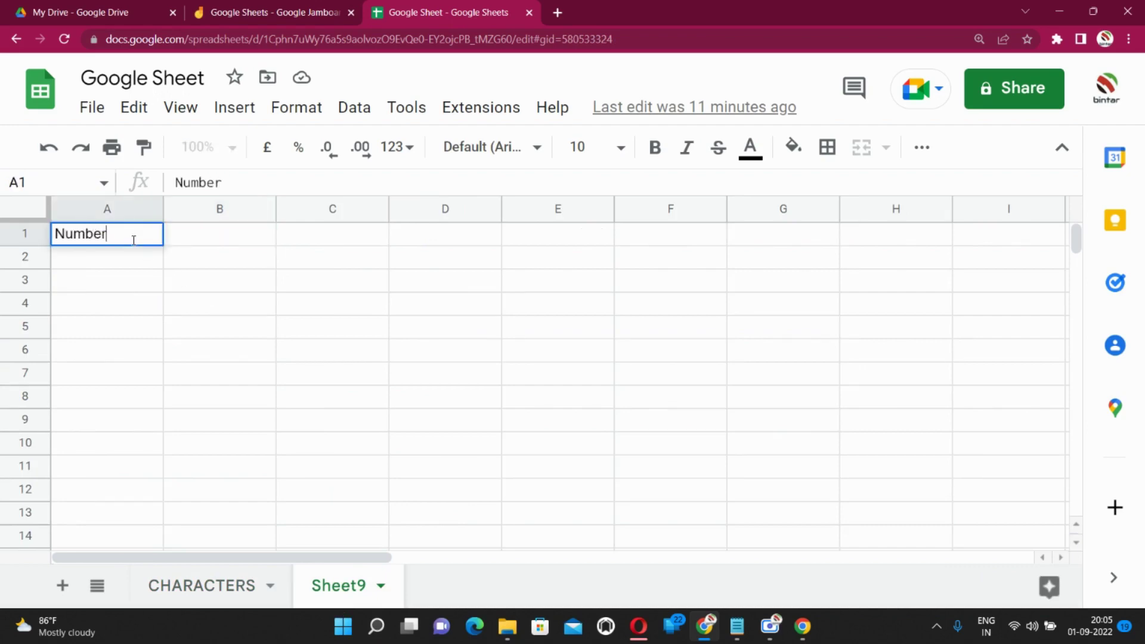
key("Tab")
type("Cha")
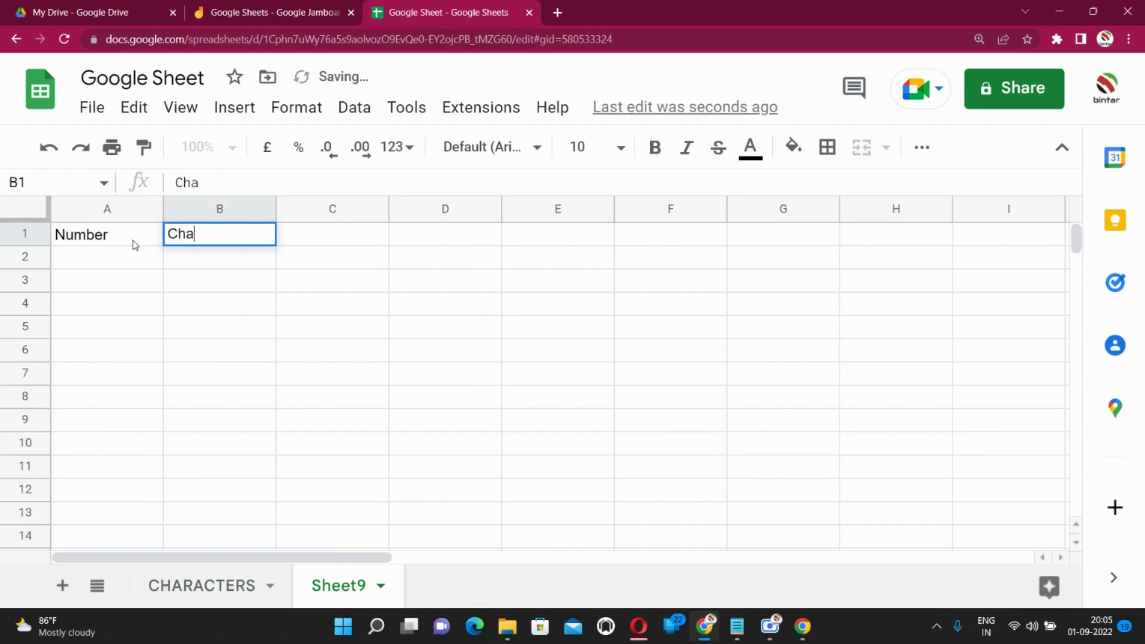
type("ra")
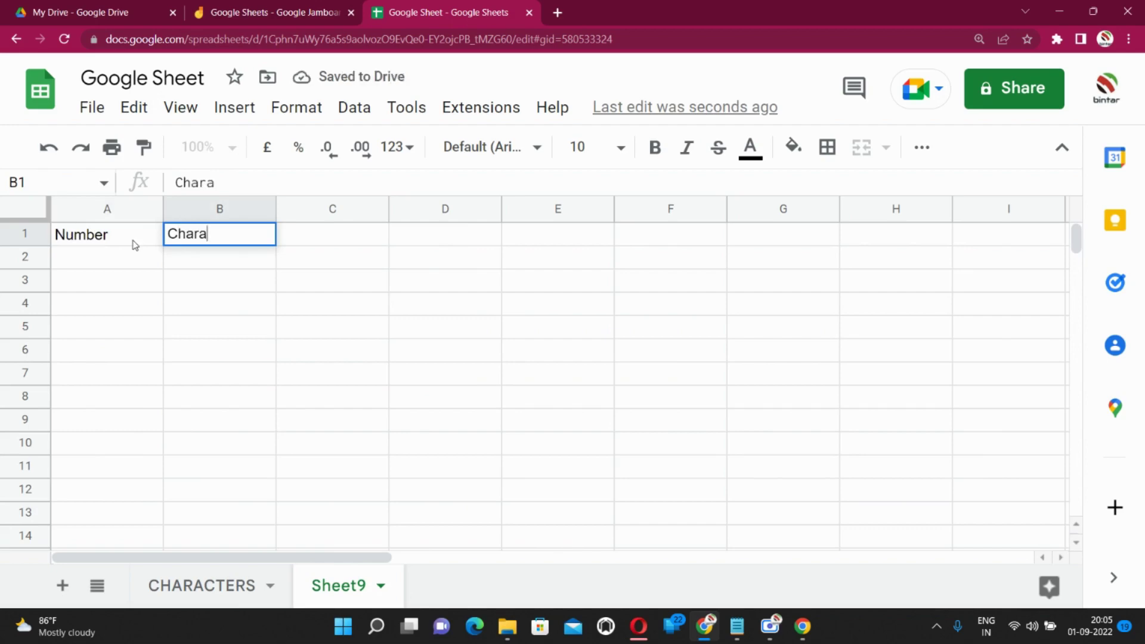
type("cte")
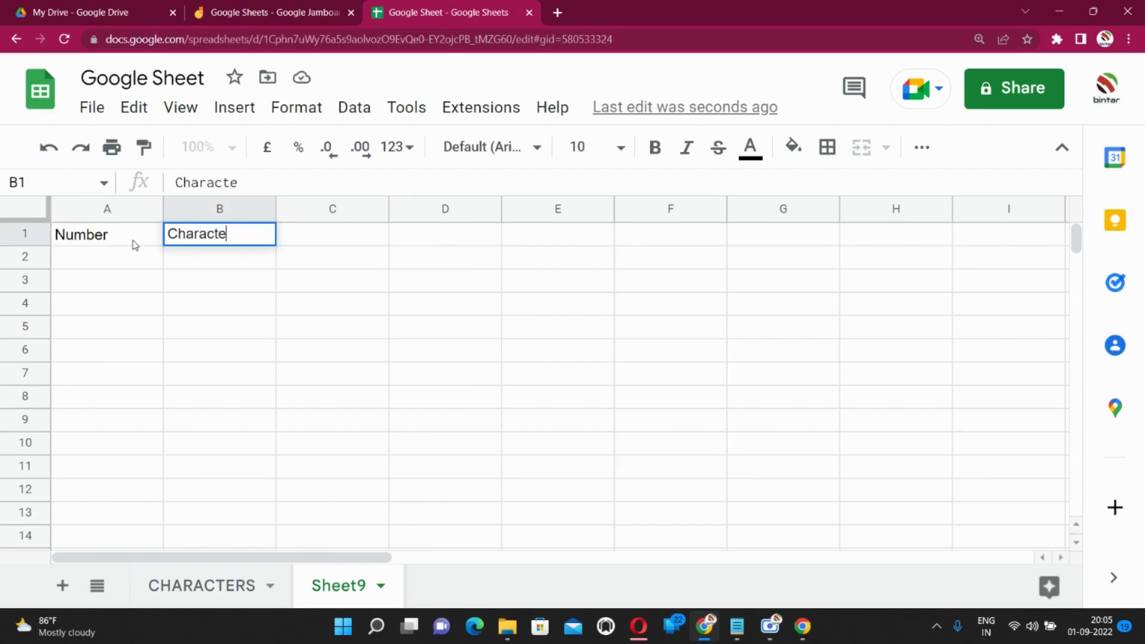
type("r")
key("Return")
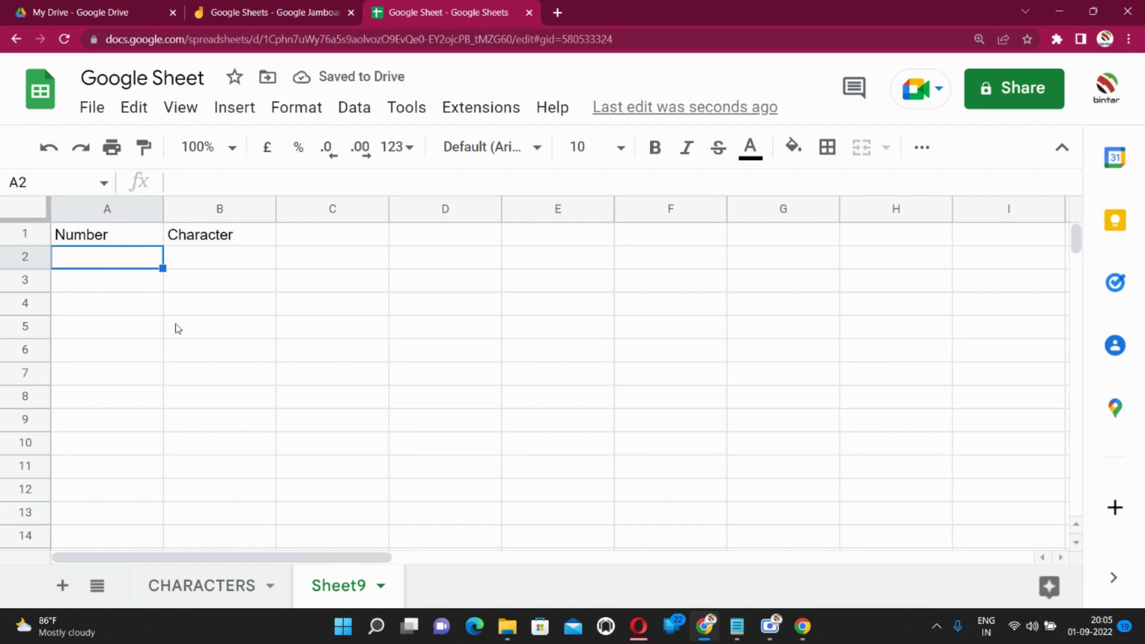
- Examine the CHARACTERS sheet's non-printable and printable tables, including the codes for capital C and lowercase a
left_click(216, 586)
scroll(343, 436, "up", 3)
scroll(343, 436, "up", 3)
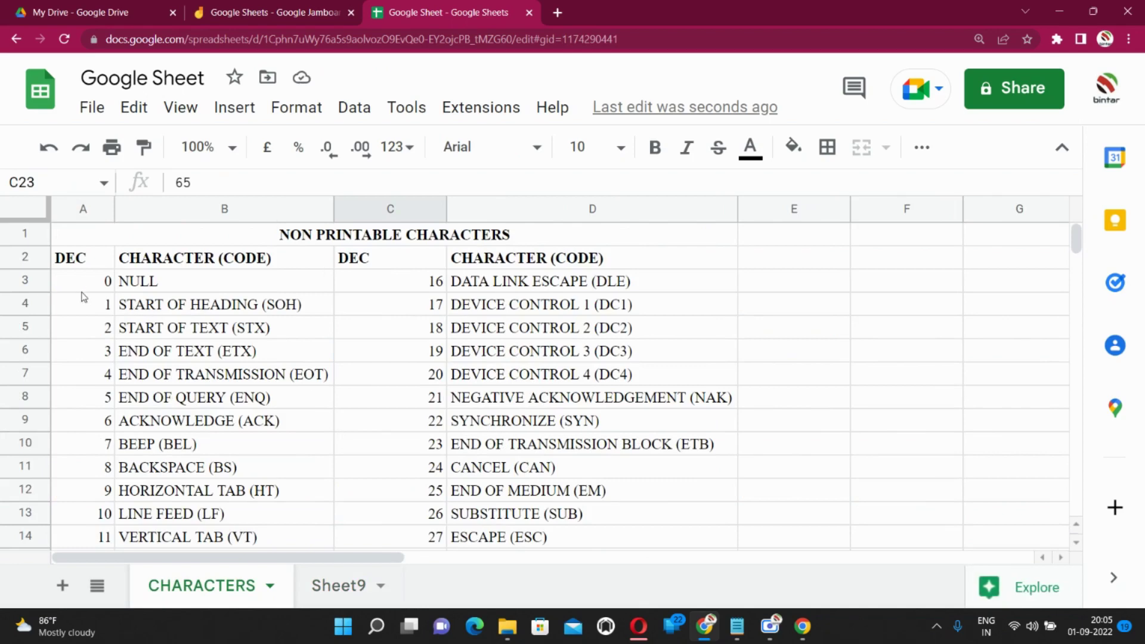
scroll(161, 309, "down", 4)
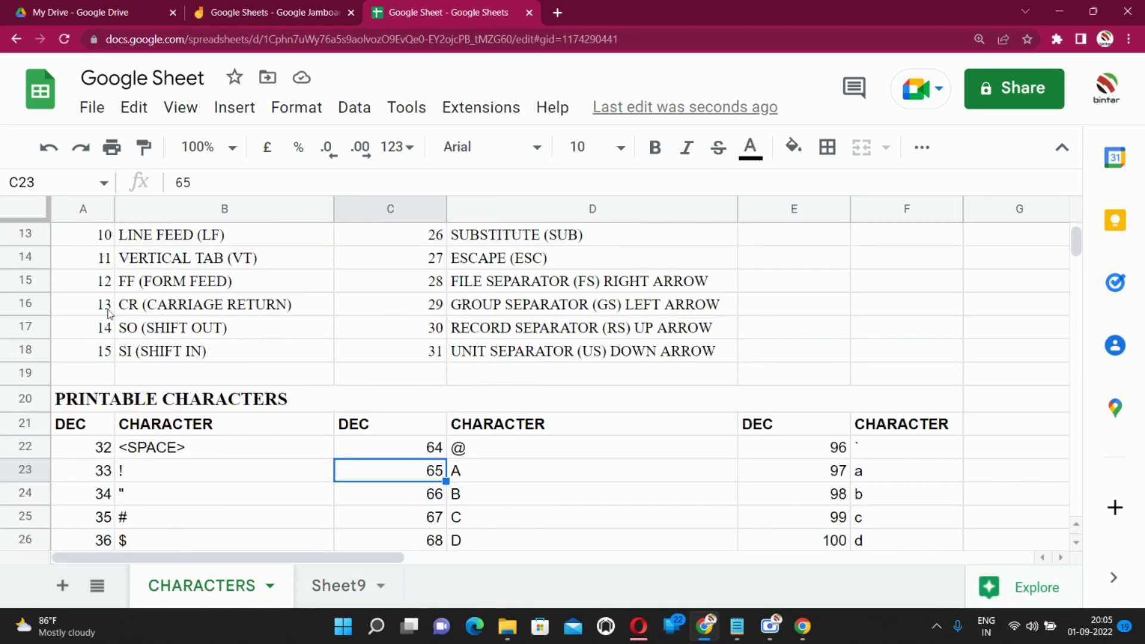
scroll(126, 474, "down", 3)
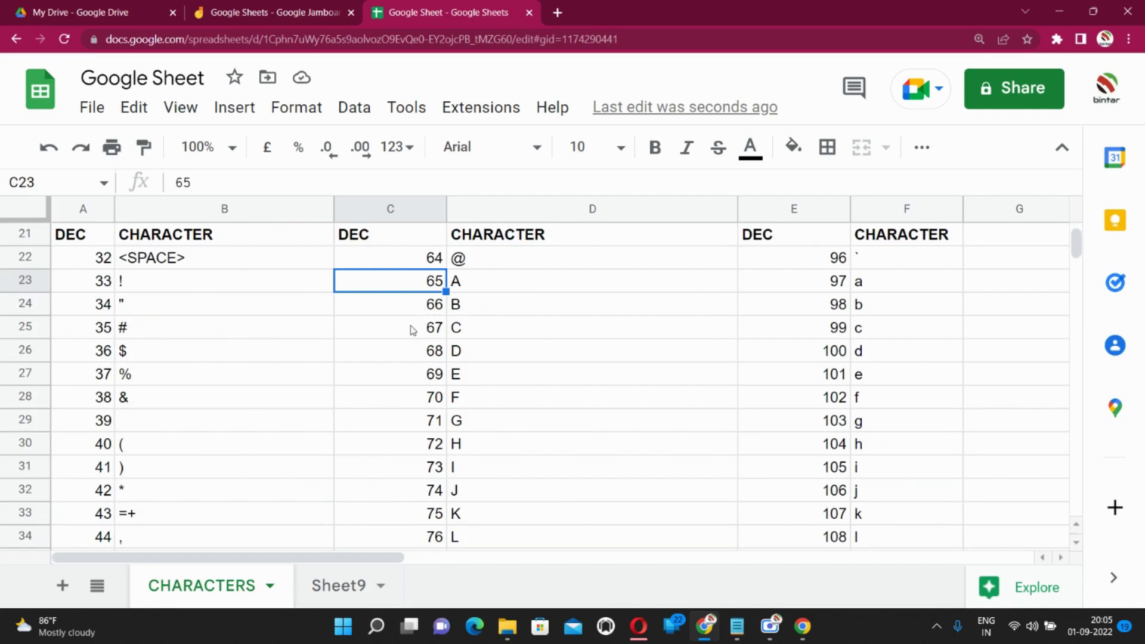
left_click(476, 334)
left_click_drag(409, 332, 481, 332)
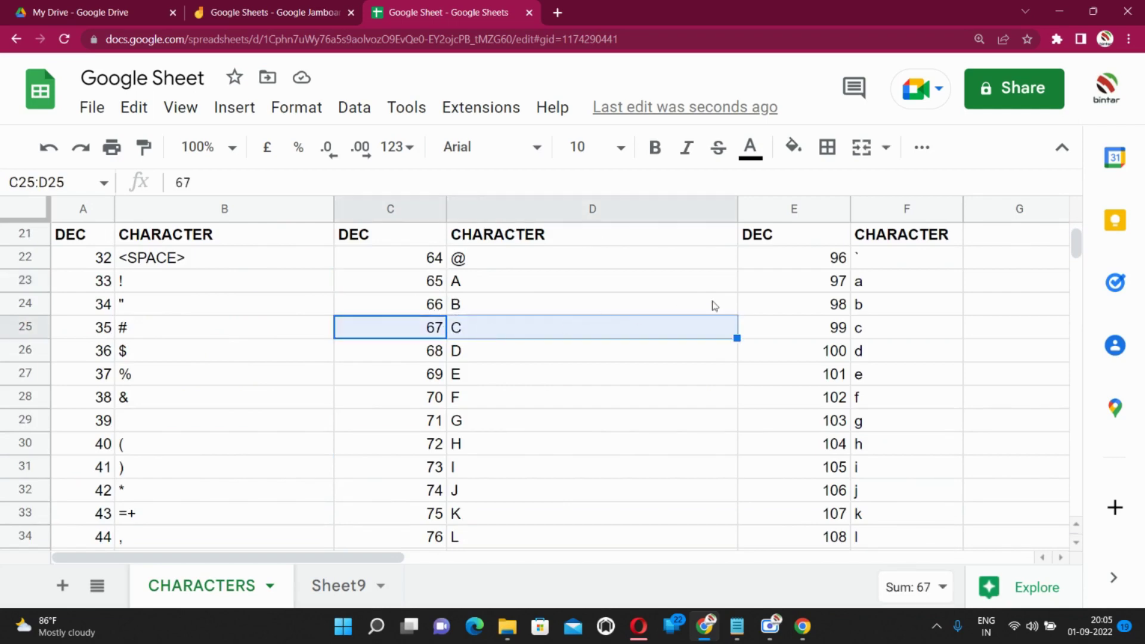
left_click(810, 287)
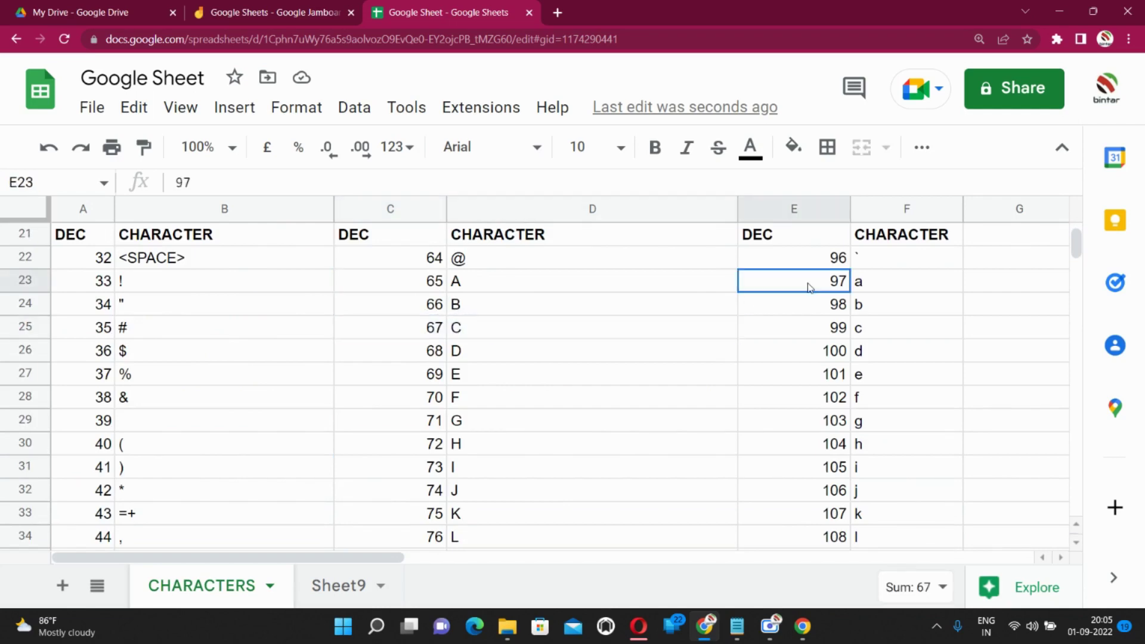
left_click(901, 286)
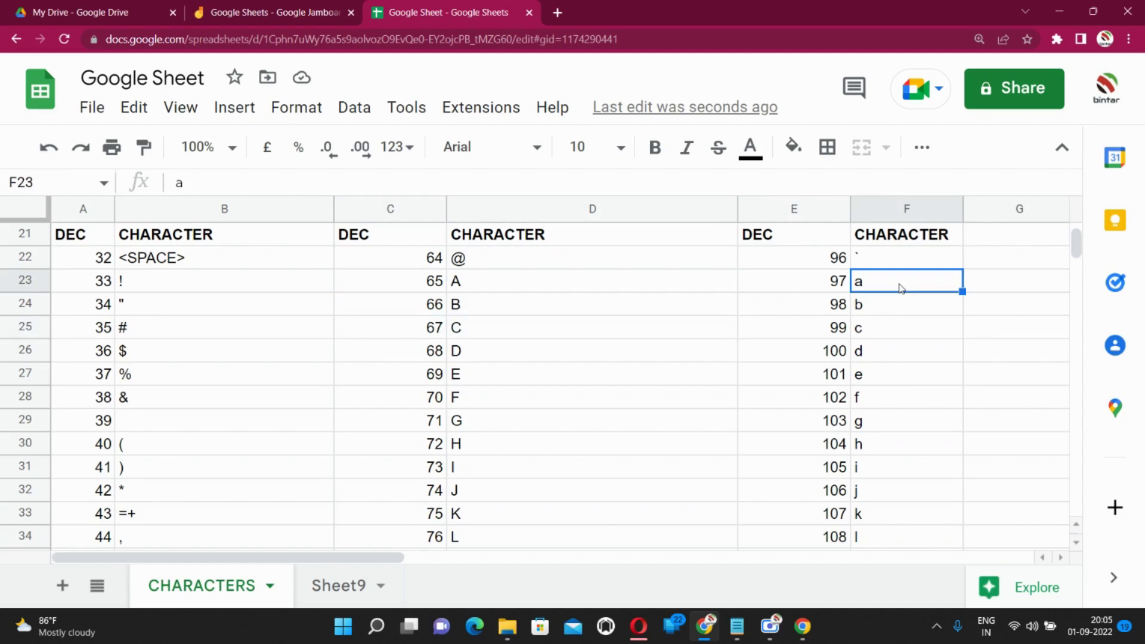
- On Sheet9, enter 97 in A2 under the Number header
left_click(343, 589)
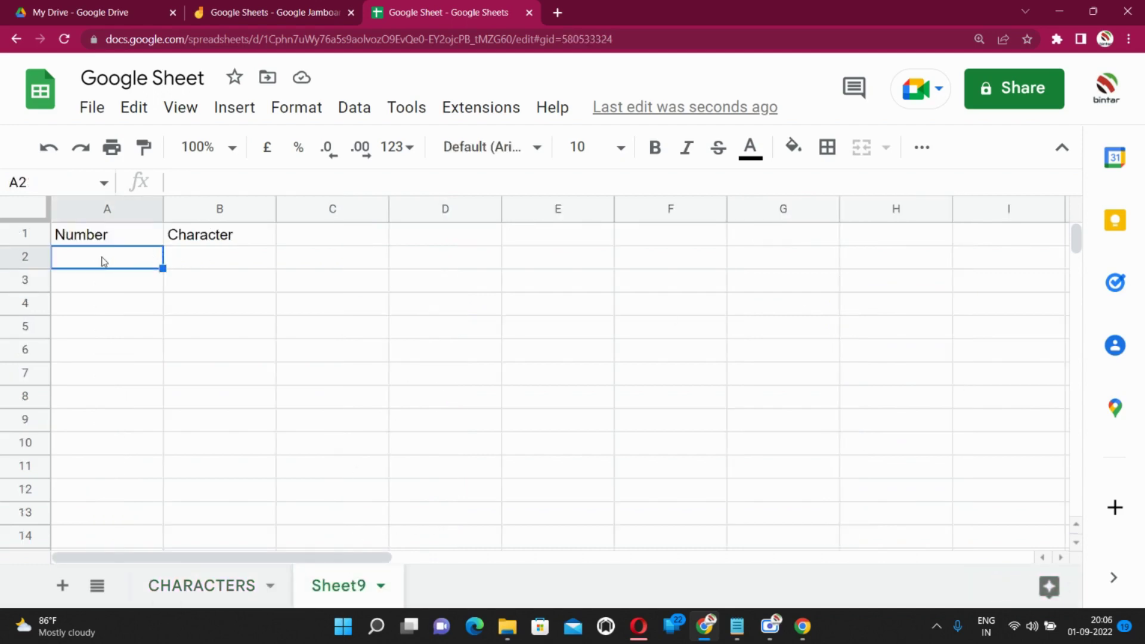
type("97")
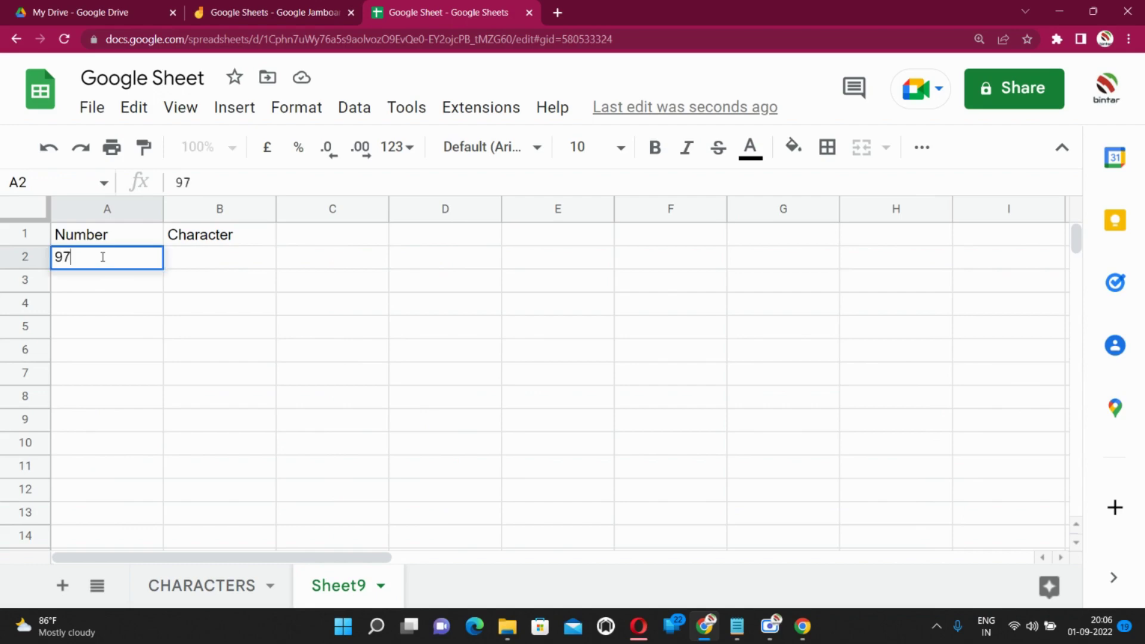
key("Tab")
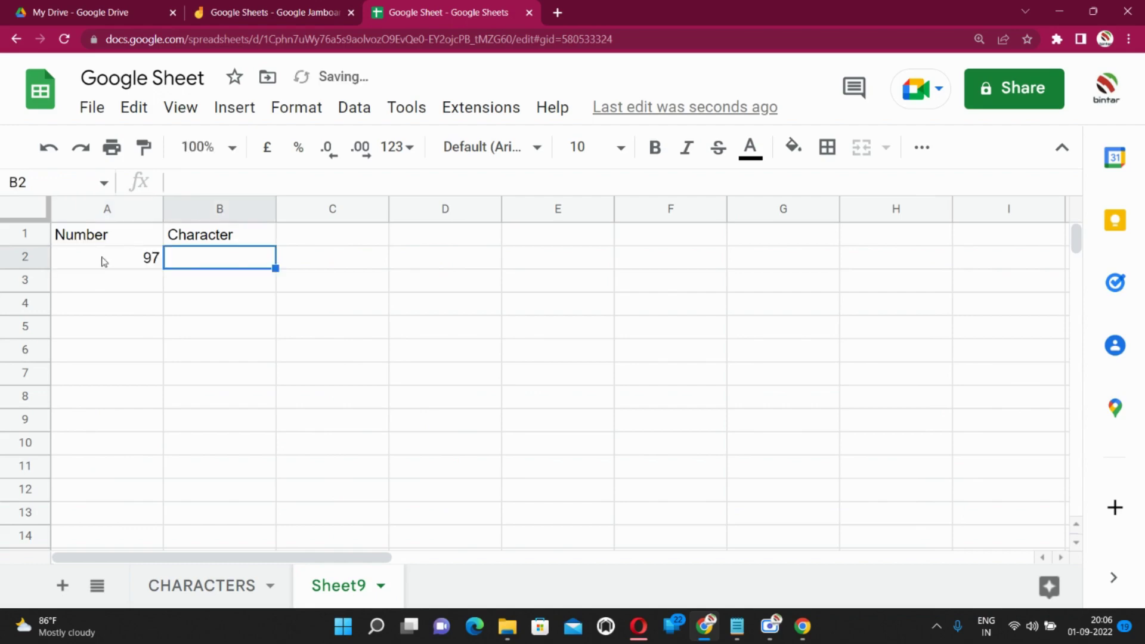
- Enter the formula =CHAR(A2) in B2 to convert the number into its character
type("=c")
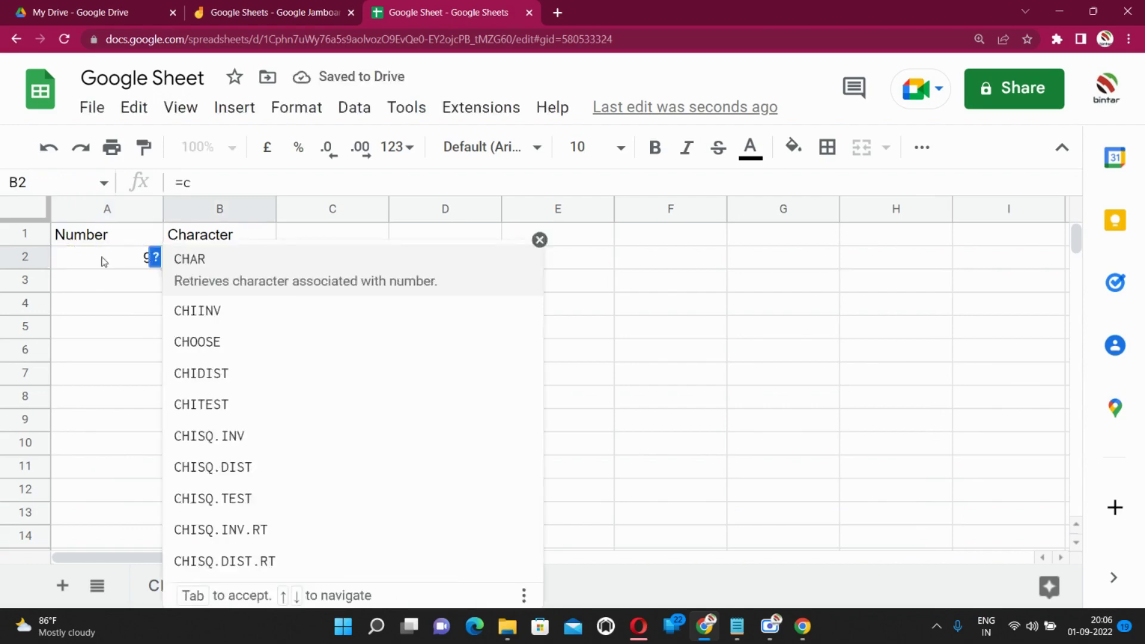
type("h")
left_click(243, 262)
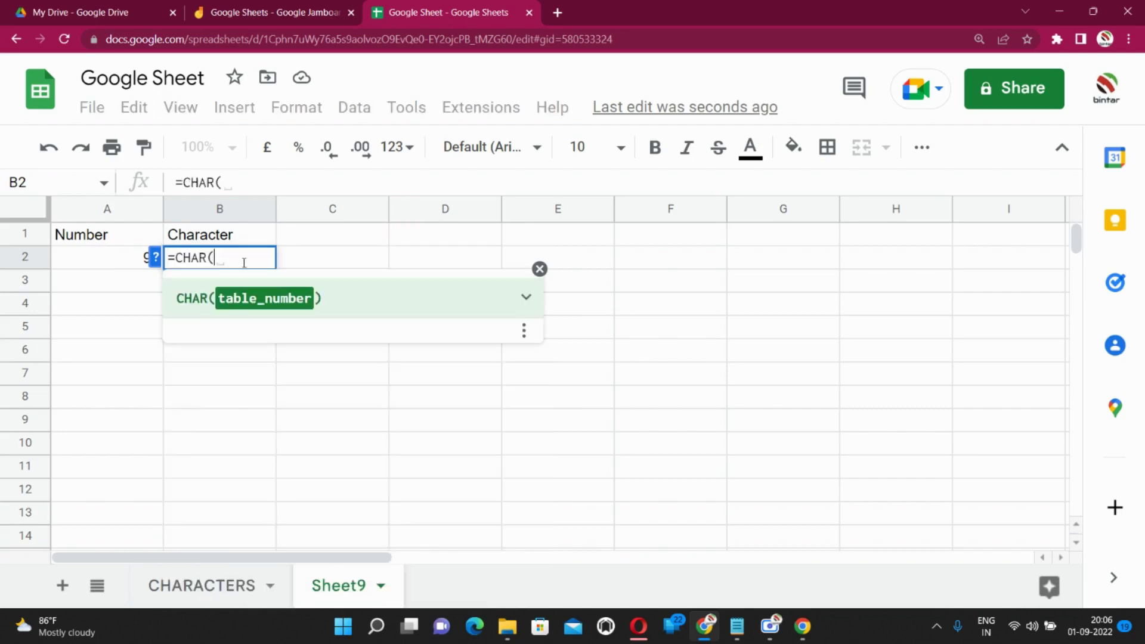
left_click(116, 258)
type(")")
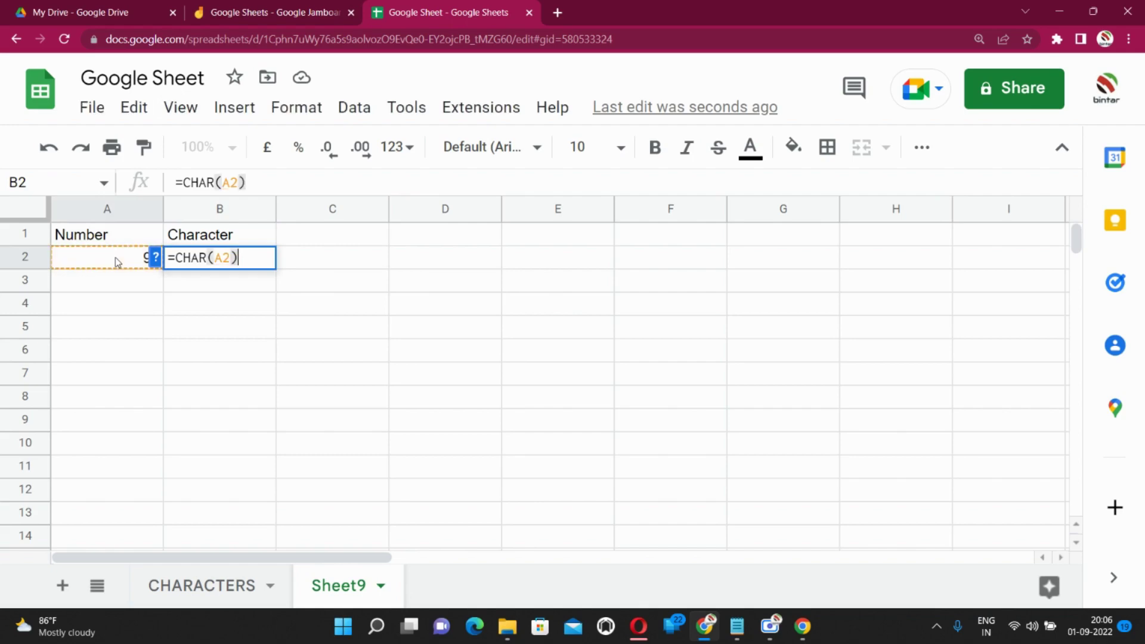
left_click(119, 280)
- Fill the CHAR formula from B2 down to B12
left_click(149, 263)
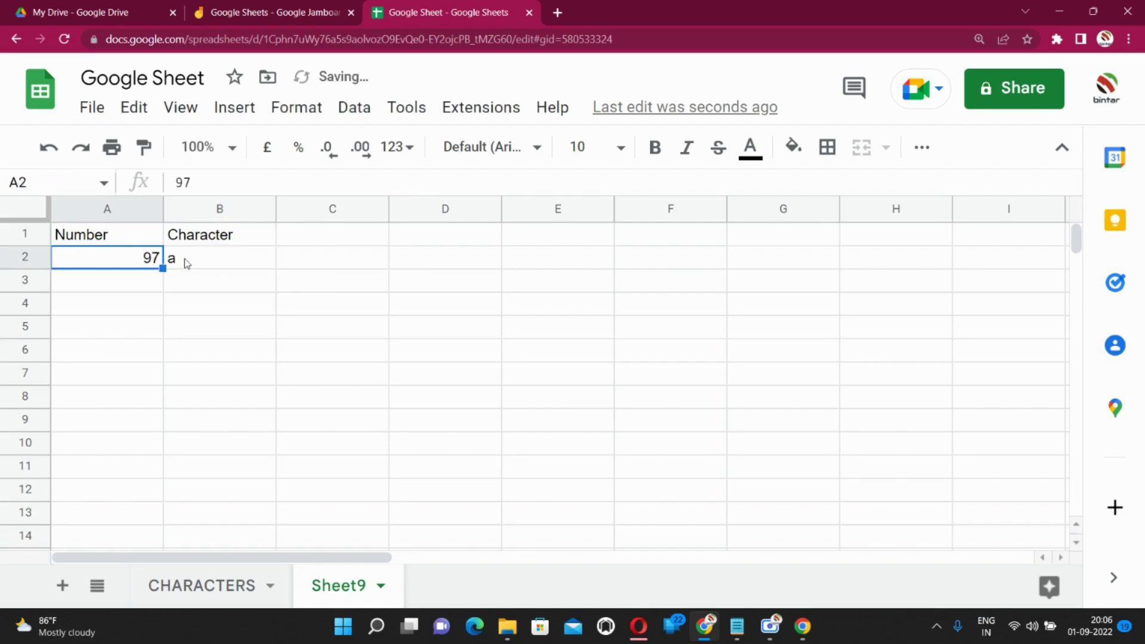
left_click(197, 263)
left_click_drag(275, 268, 277, 498)
- Enter the numbers 98 in A3 and 99 in A4
left_click(135, 289)
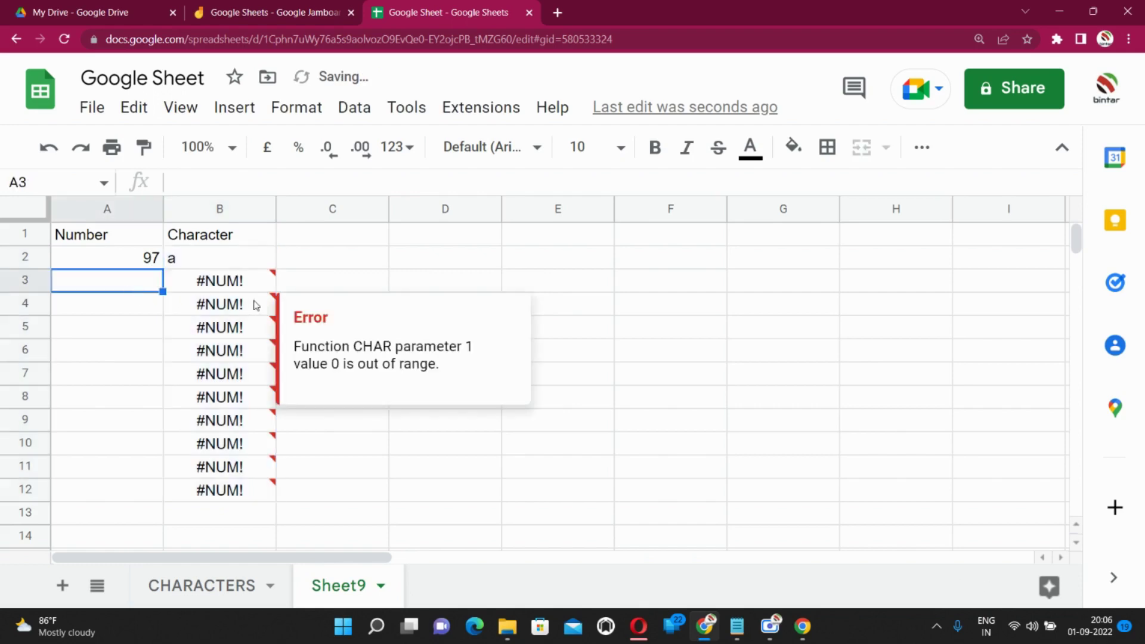
type("8")
key("BackSpace")
type("98")
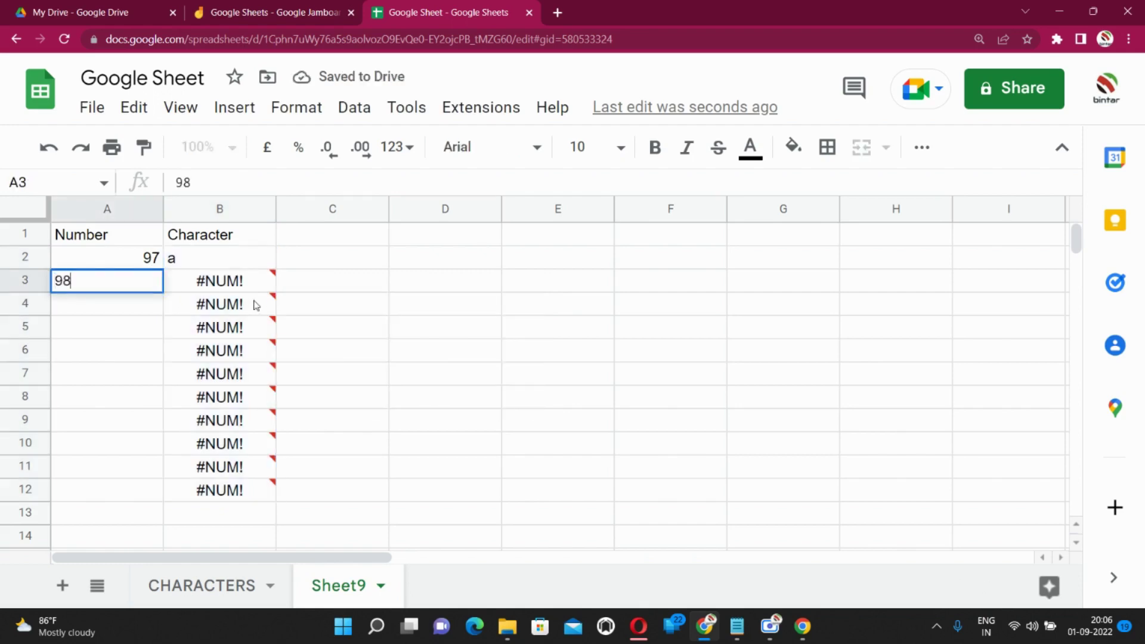
key("Return")
type("99")
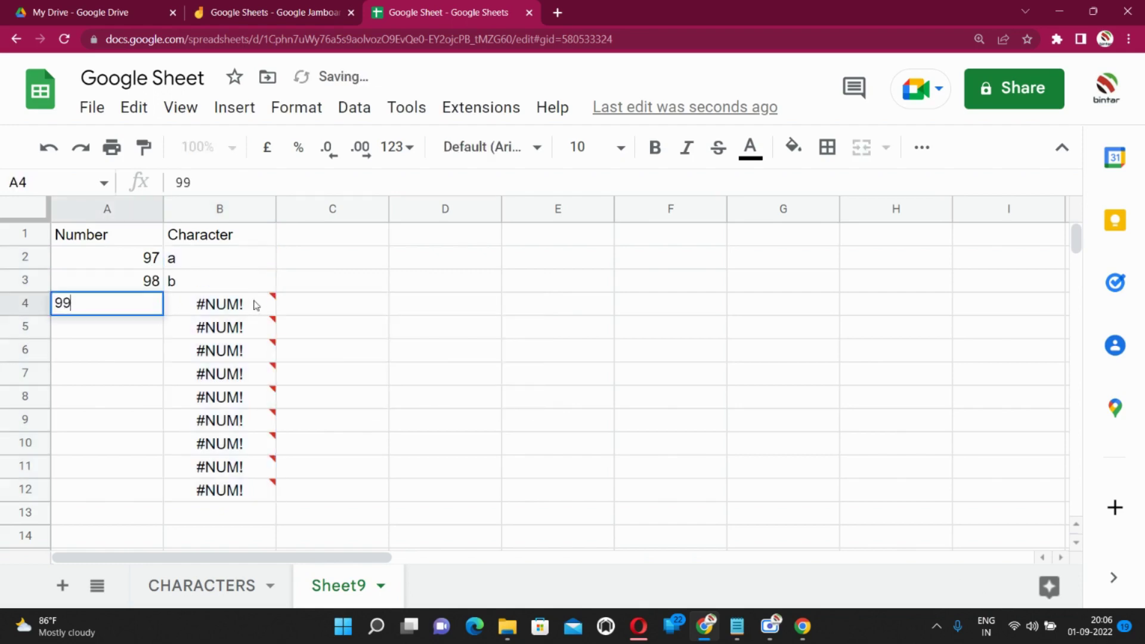
key("Return")
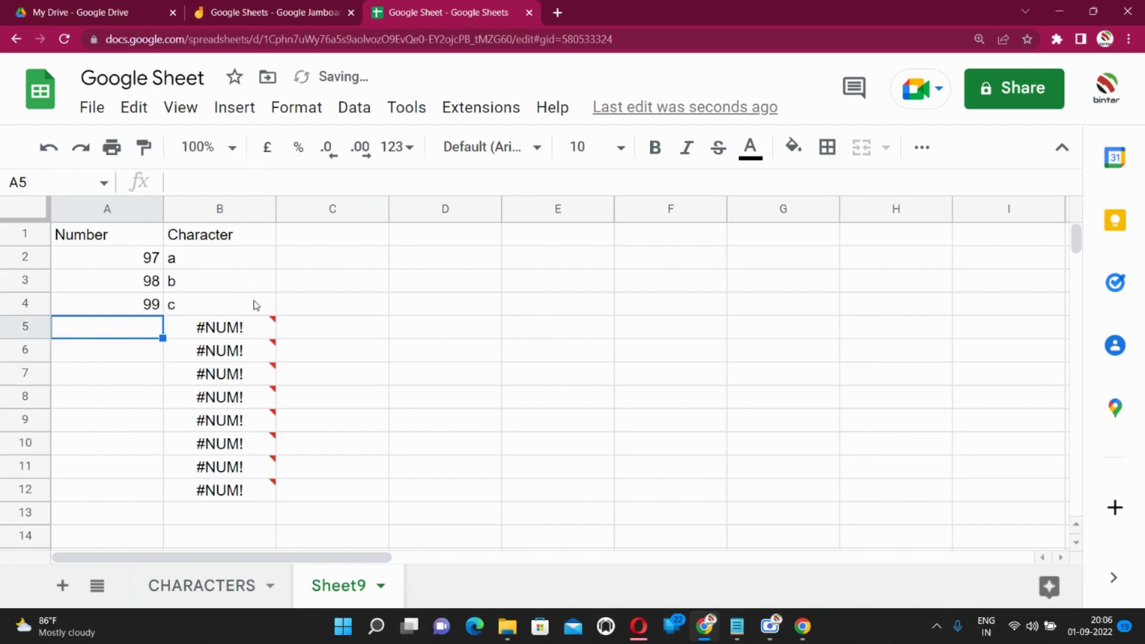
- Enter the numbers 45 in A5 and 46 in A6
type("45")
key("Return")
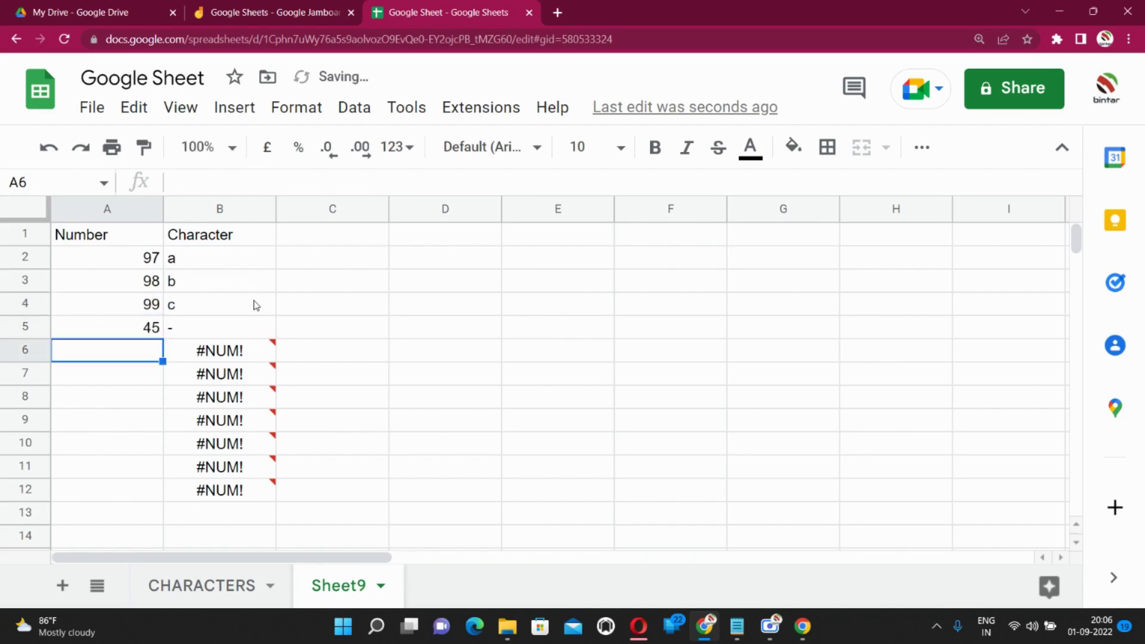
key("Up")
key("Right")
key("Left")
key("Down")
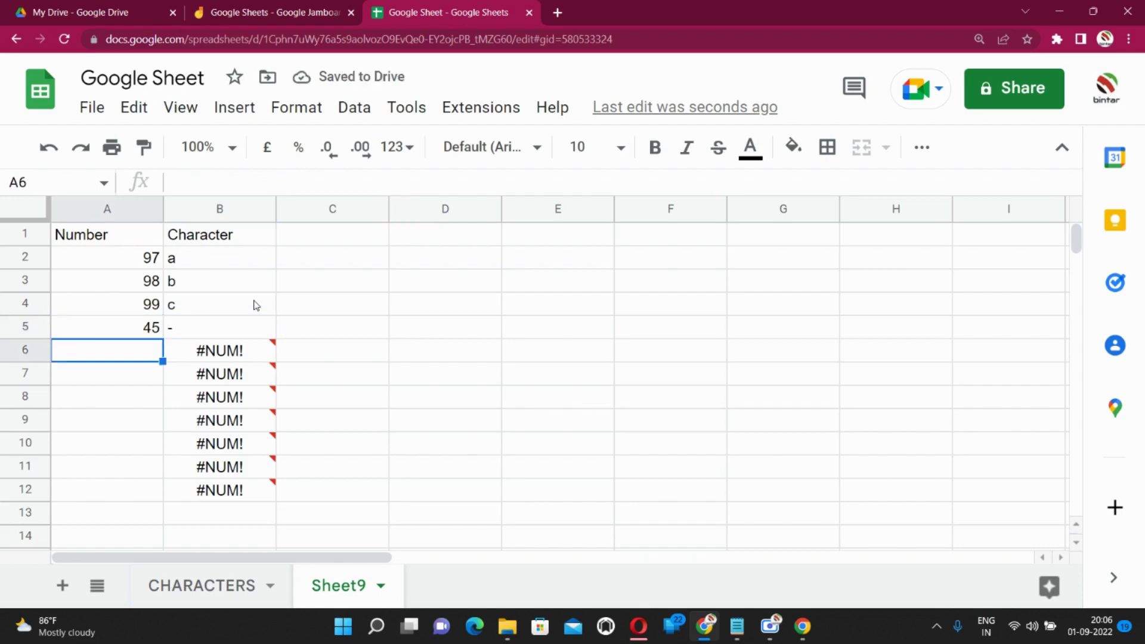
type("46")
key("Return")
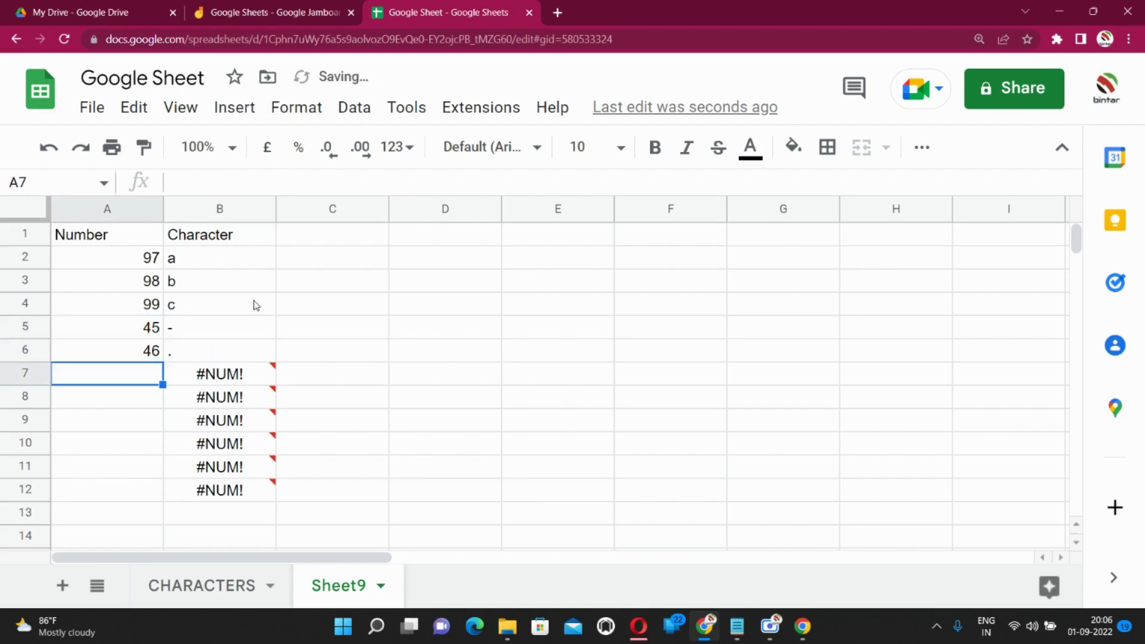
- Enter the numbers 50 in A7 and 51 in A8
type("50")
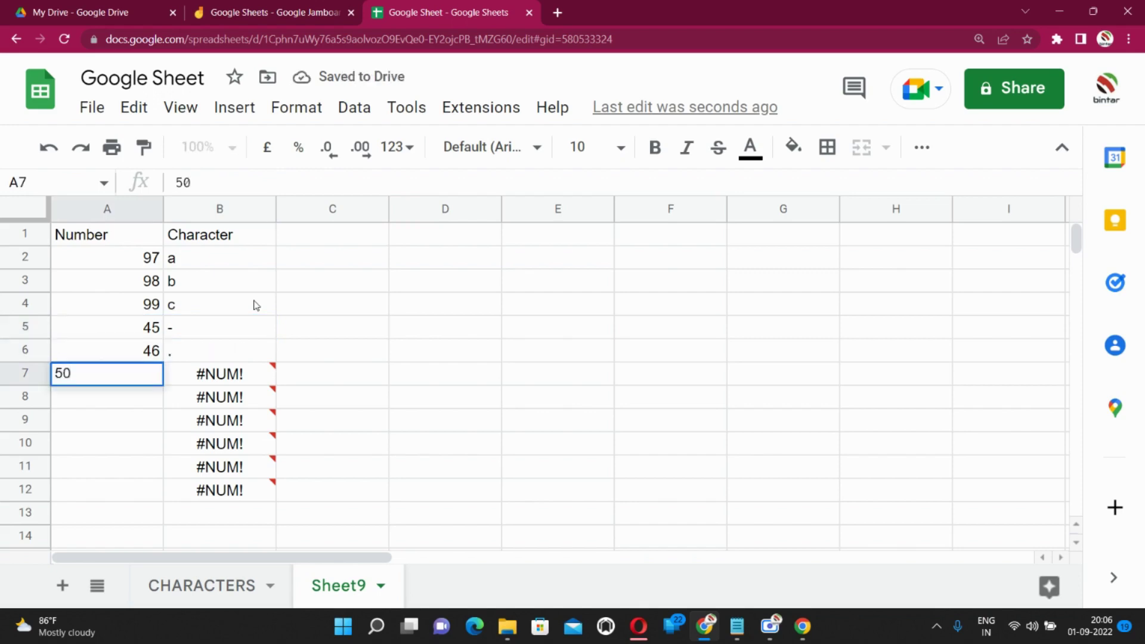
key("Return")
type("51")
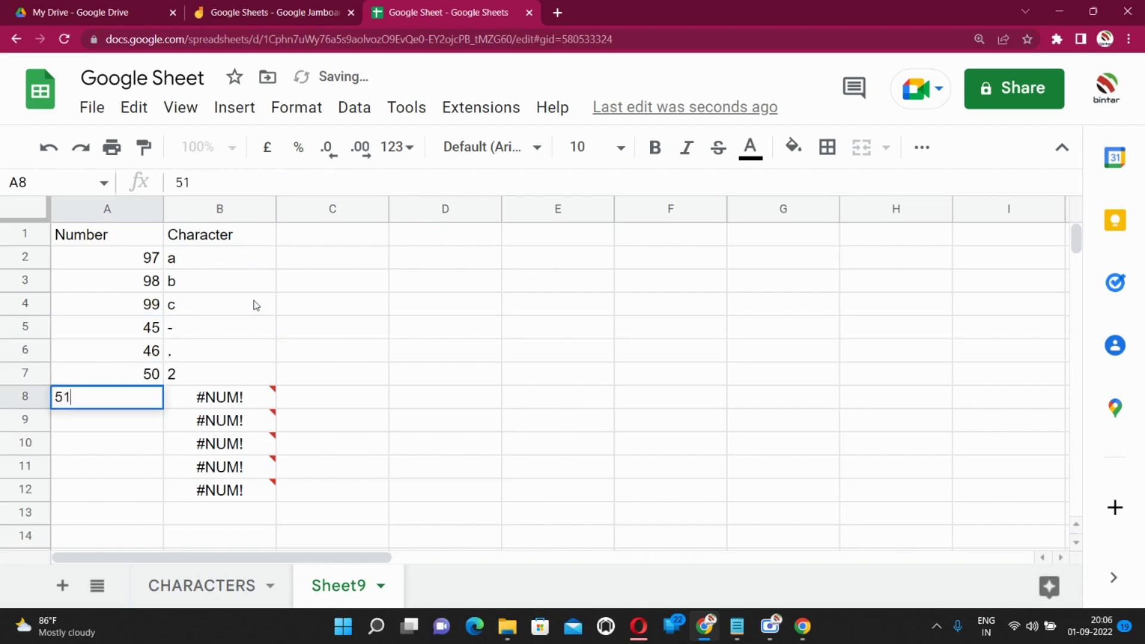
key("Return")
key("Up")
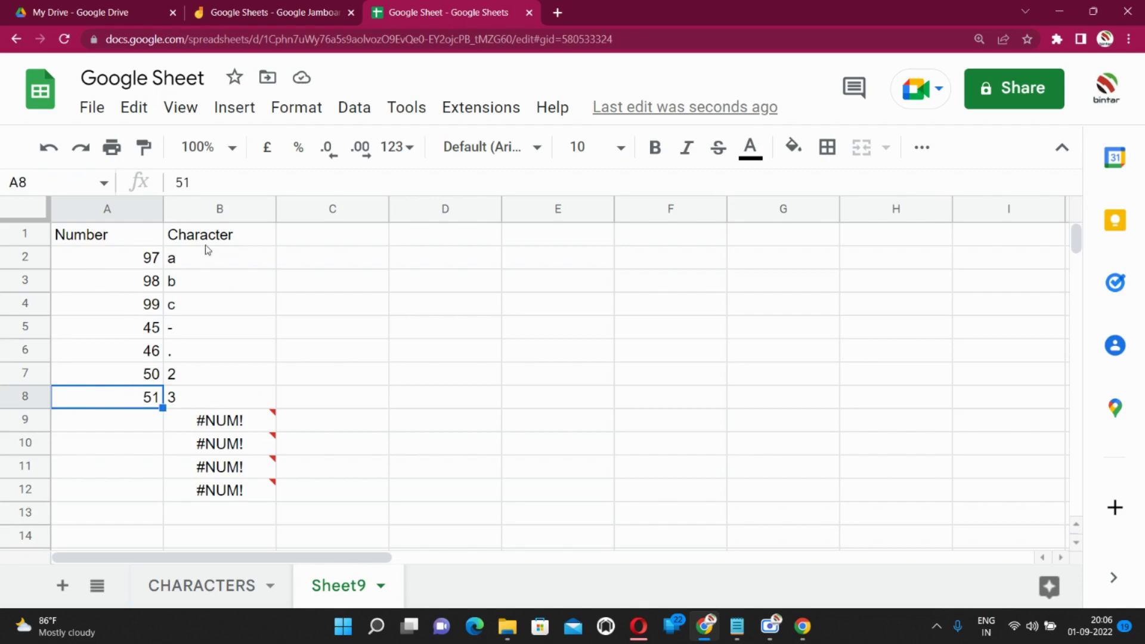
- Examine the extended ASCII table on the CHARACTERS sheet and pick out the decimal code for the ® character
left_click(220, 596)
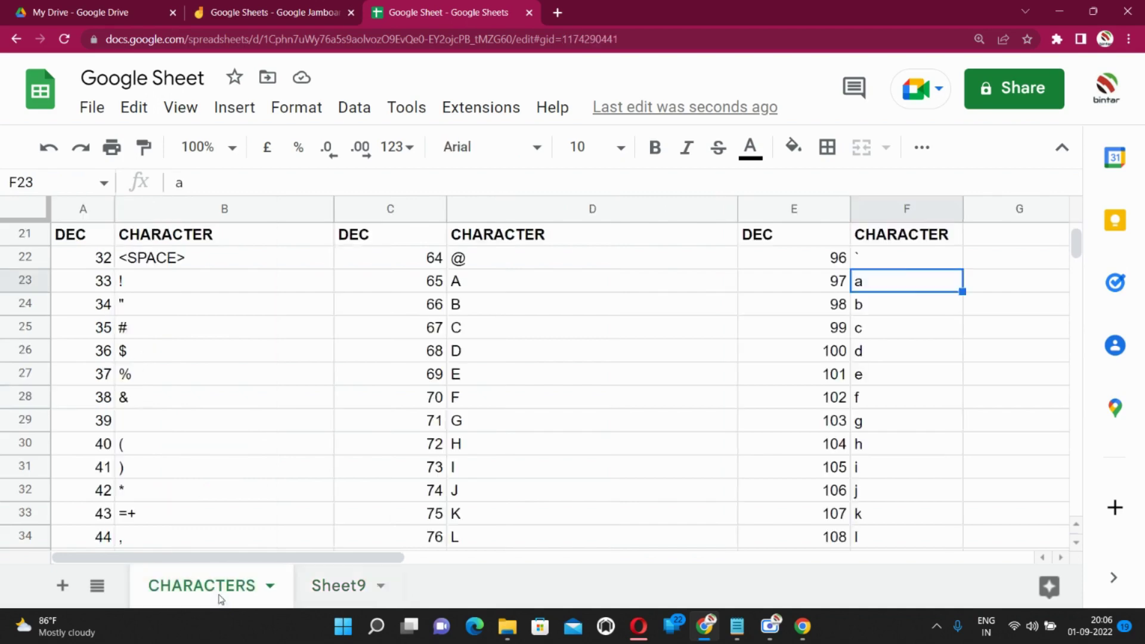
scroll(606, 390, "down", 5)
scroll(606, 390, "down", 6)
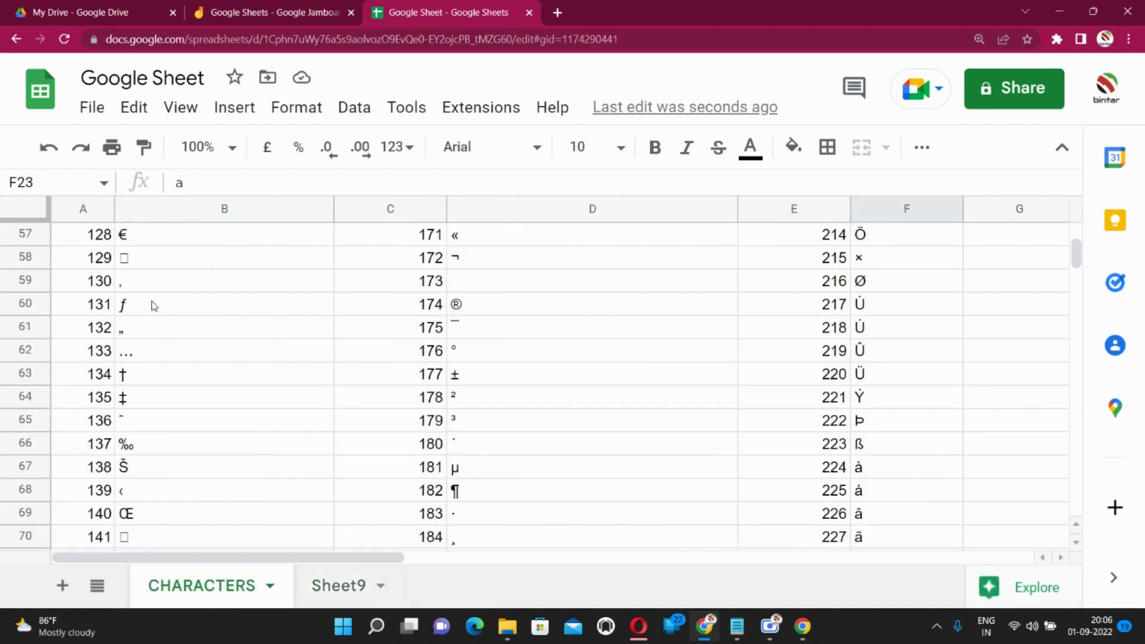
scroll(418, 476, "down", 3)
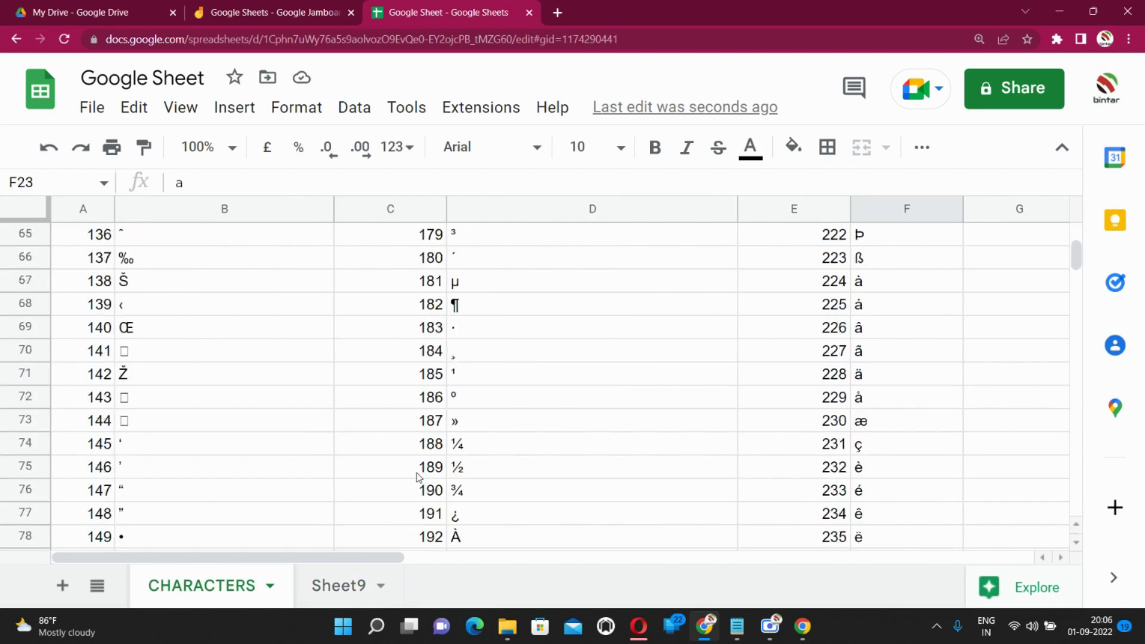
scroll(418, 477, "down", 2)
scroll(418, 476, "up", 9)
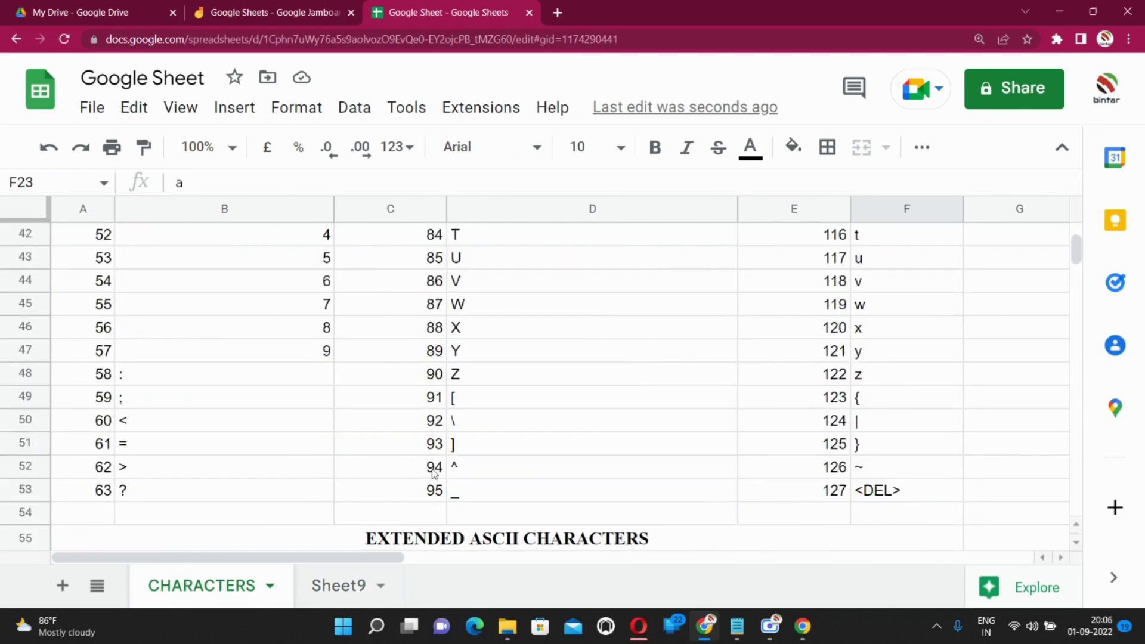
scroll(441, 474, "down", 3)
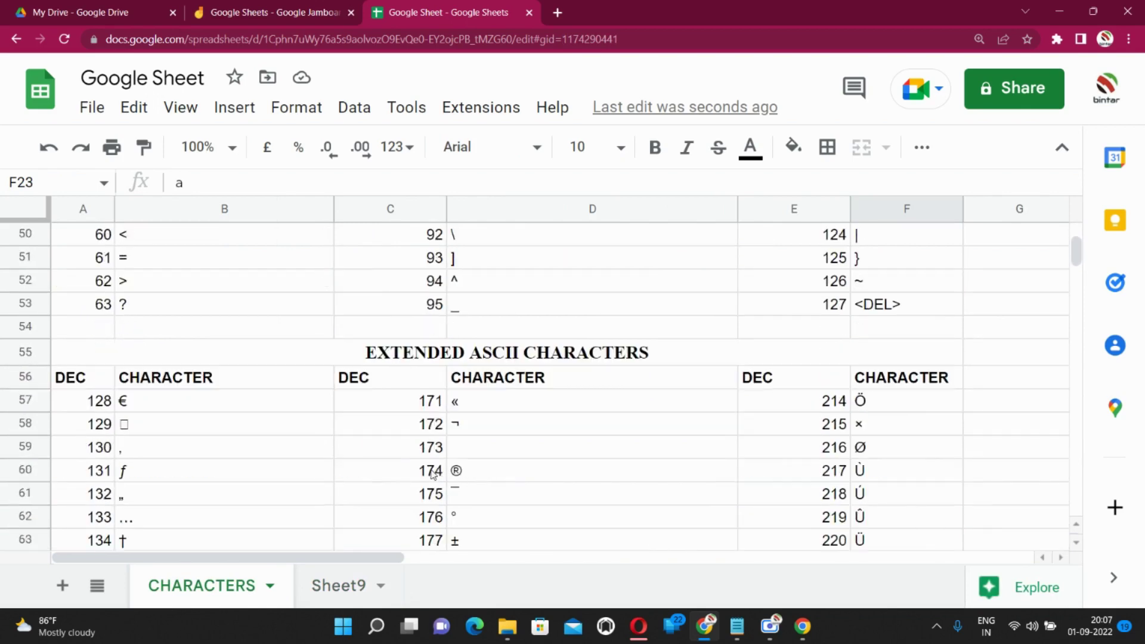
left_click(433, 474)
- Enter the number 174 in A9 of Sheet9
left_click(337, 587)
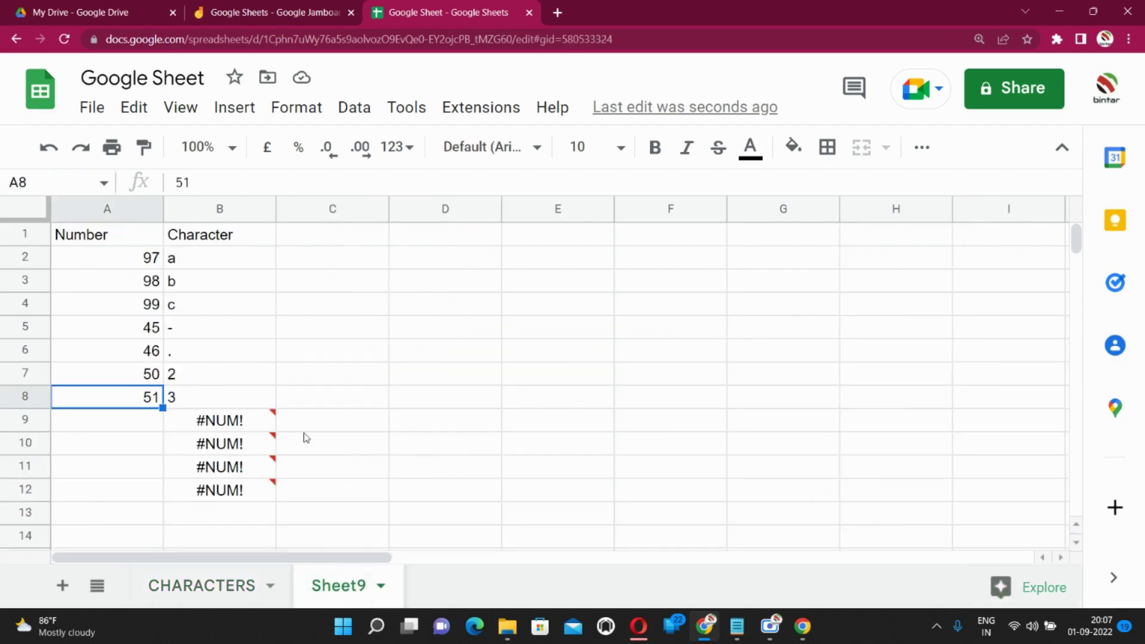
left_click(121, 425)
type("174")
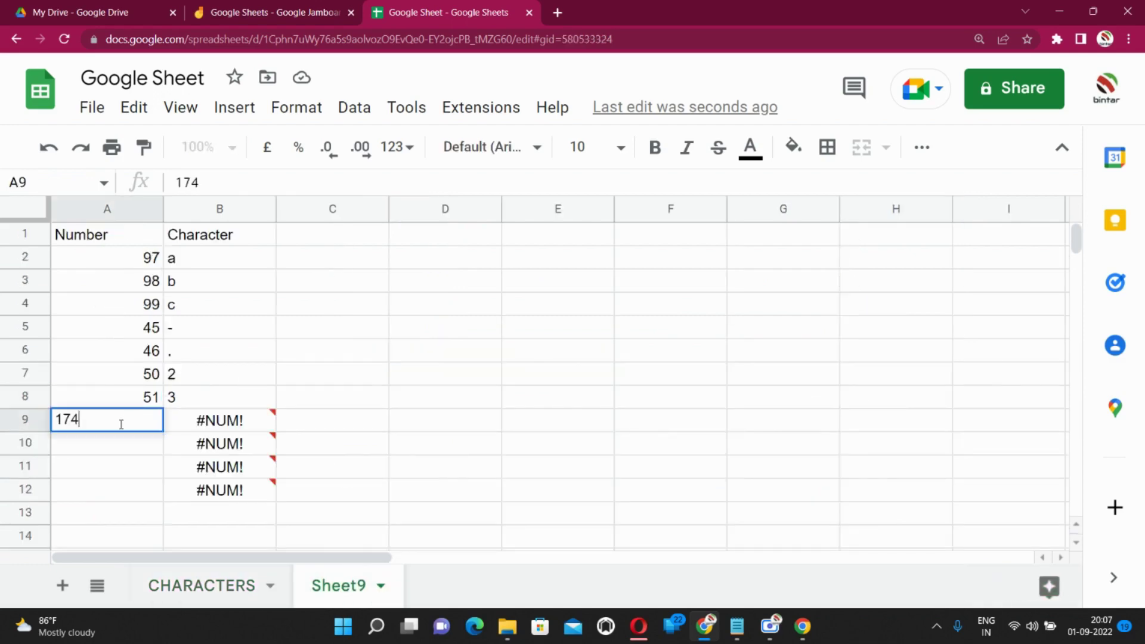
key("Tab")
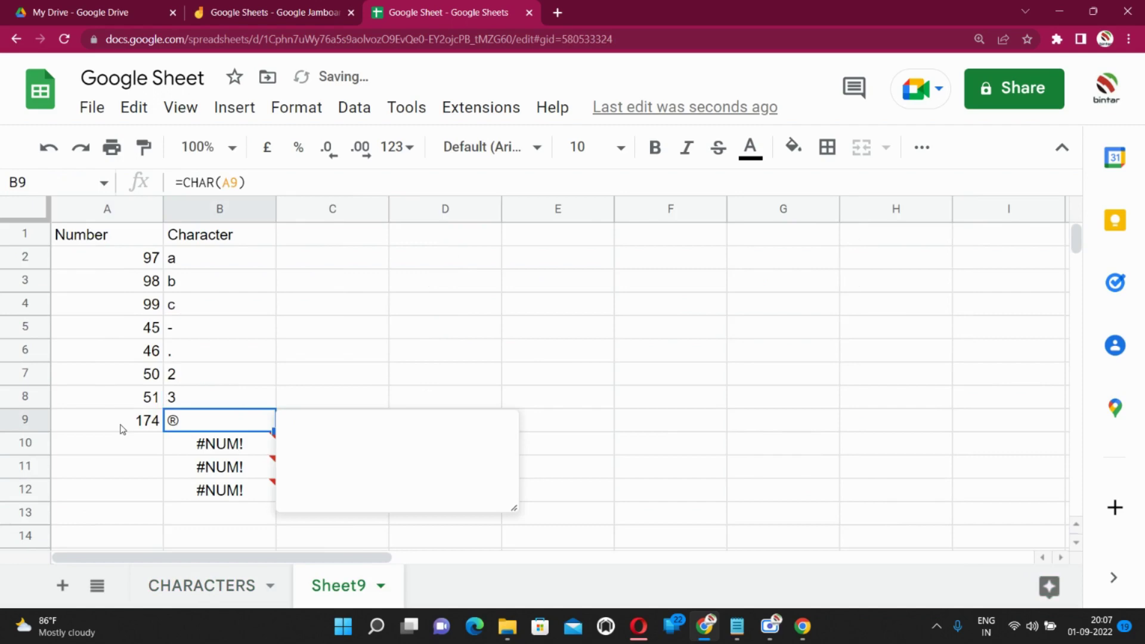
left_click(616, 375)
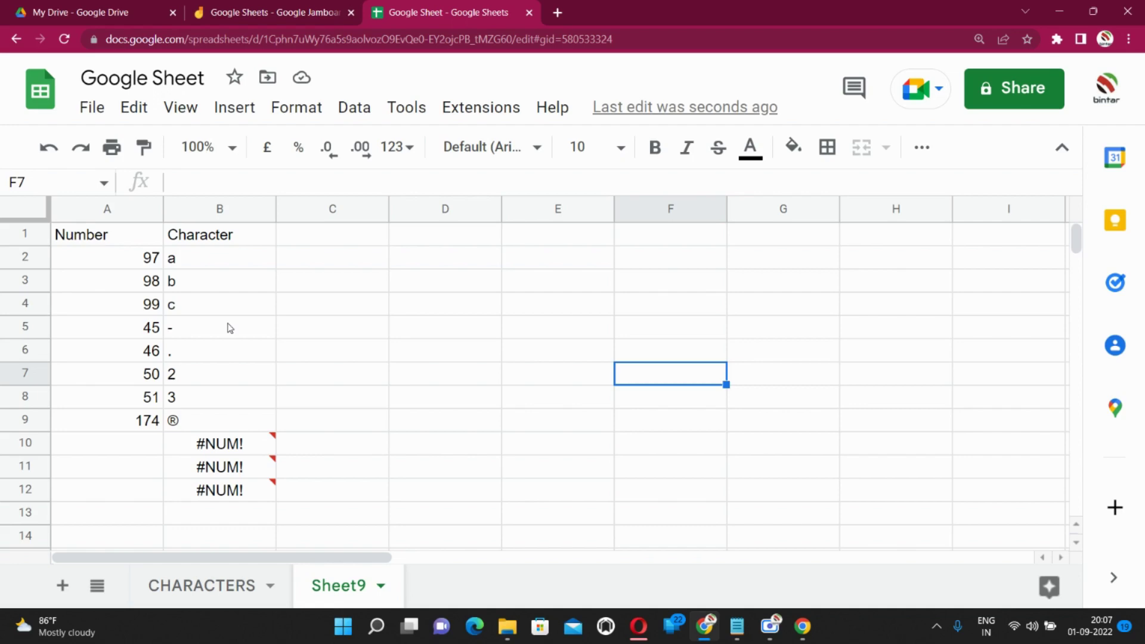
- Look up the last code in the CHARACTERS sheet's extended ASCII table and enter 255 in A10 of Sheet9
left_click(213, 585)
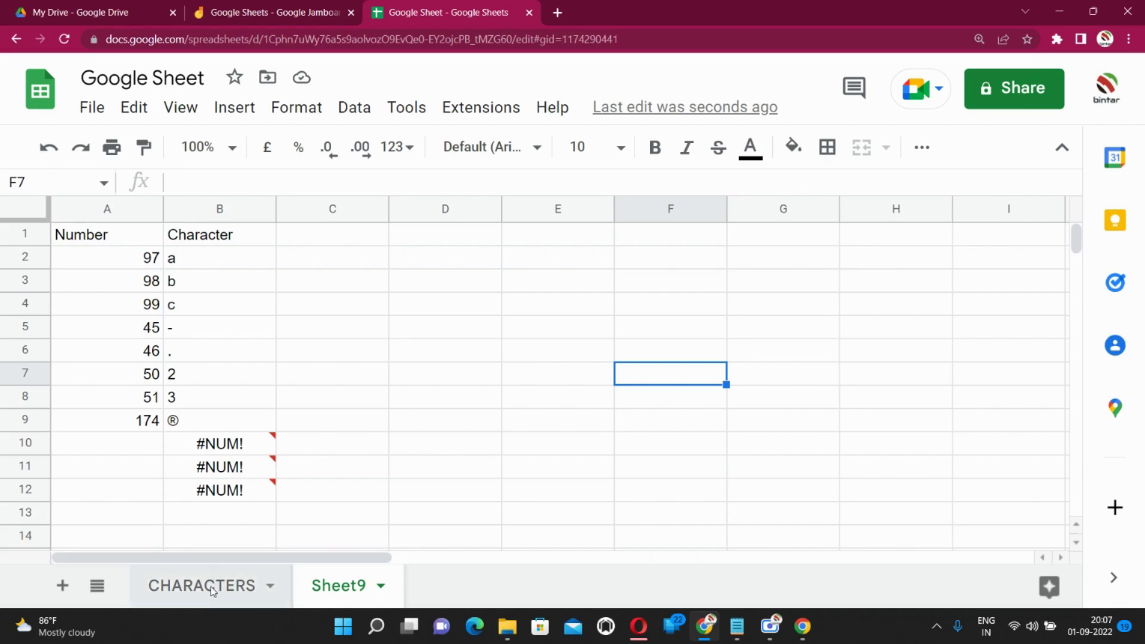
scroll(351, 411, "up", 9)
scroll(351, 410, "up", 7)
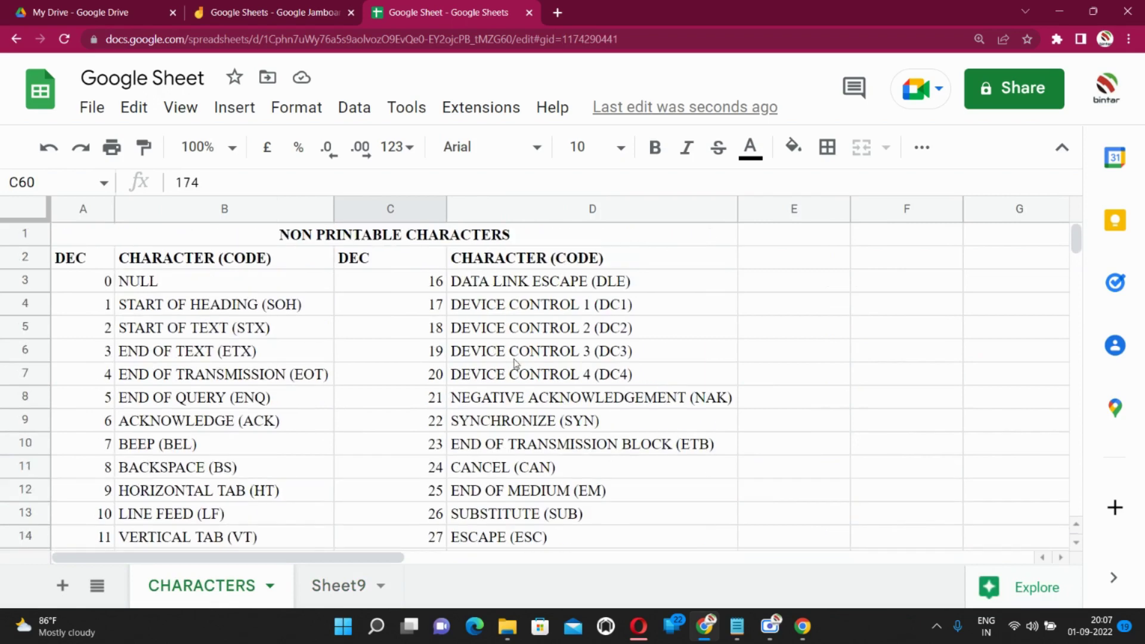
scroll(513, 370, "down", 11)
scroll(495, 362, "down", 18)
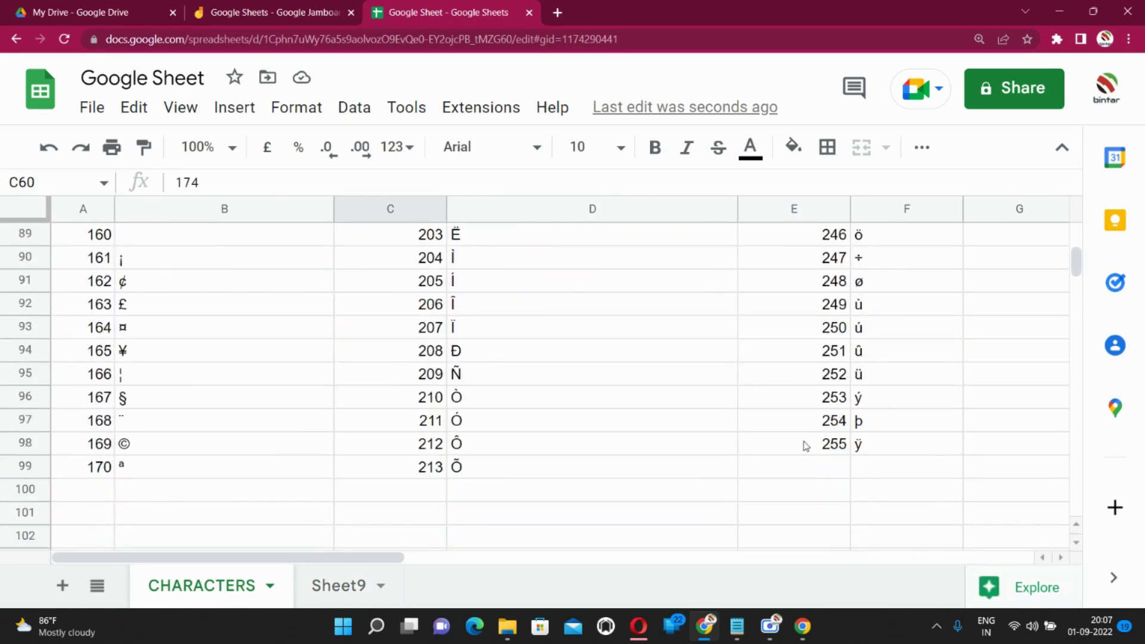
left_click(829, 447)
left_click(369, 576)
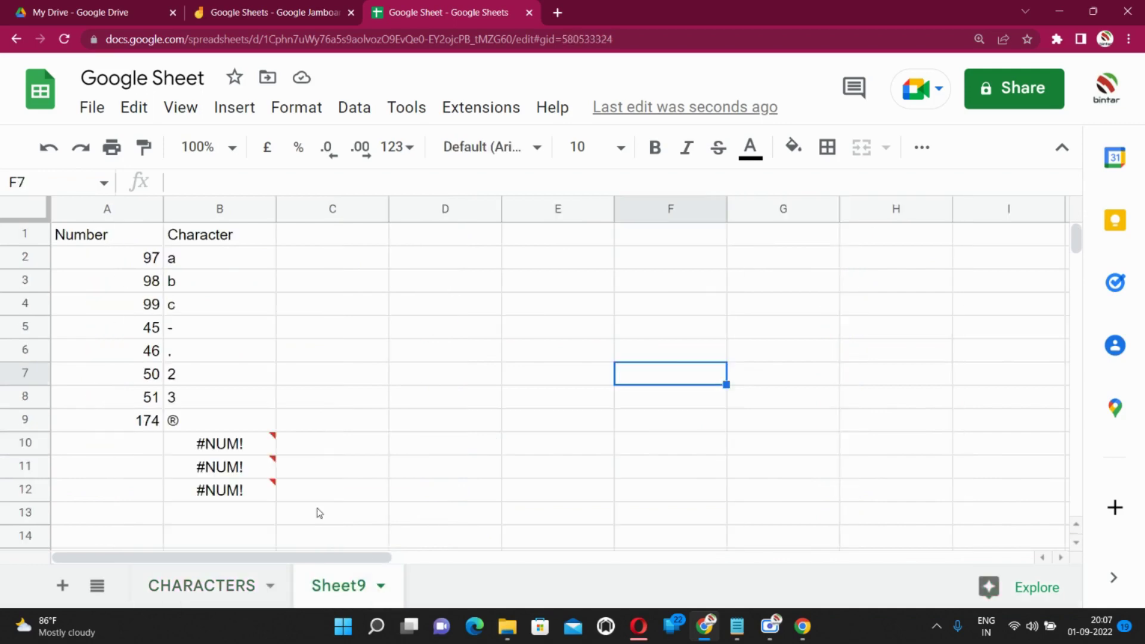
left_click(142, 445)
type("255")
key("Tab")
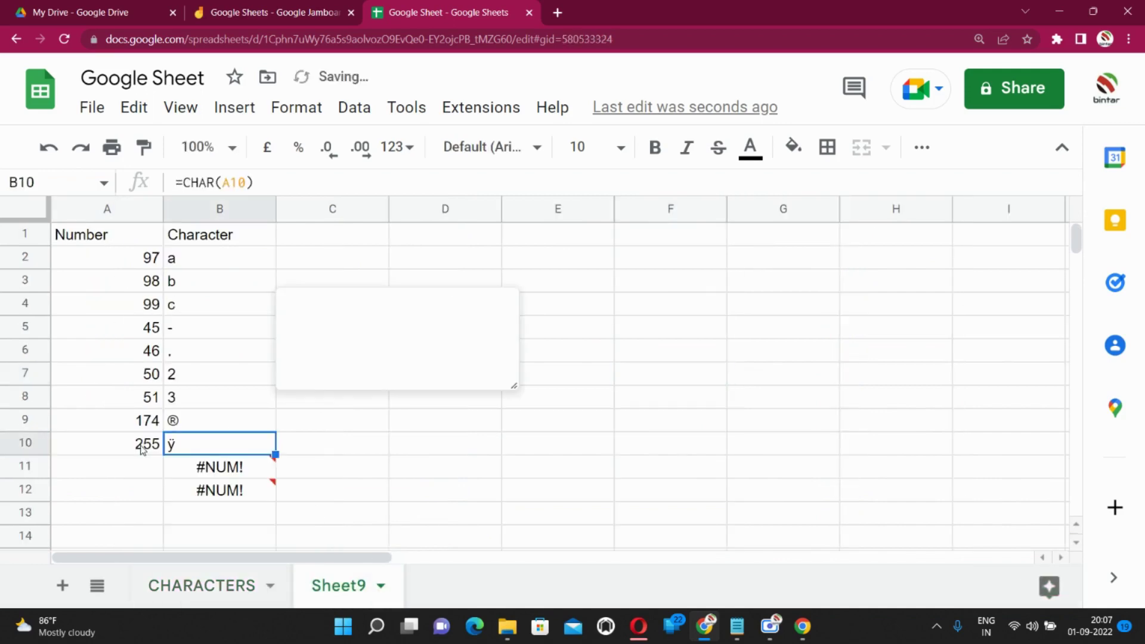
- Enter the number 4586 in A11 and check the CHAR formula beside it in B11
scroll(169, 396, "down", 2)
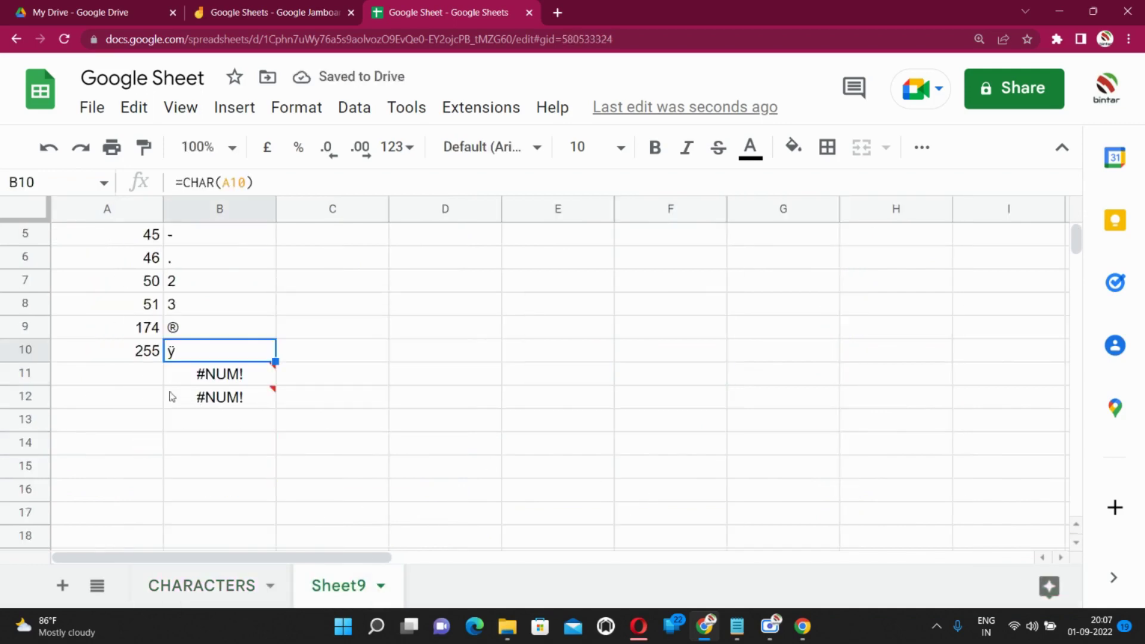
left_click(122, 382)
mouse_move(227, 399)
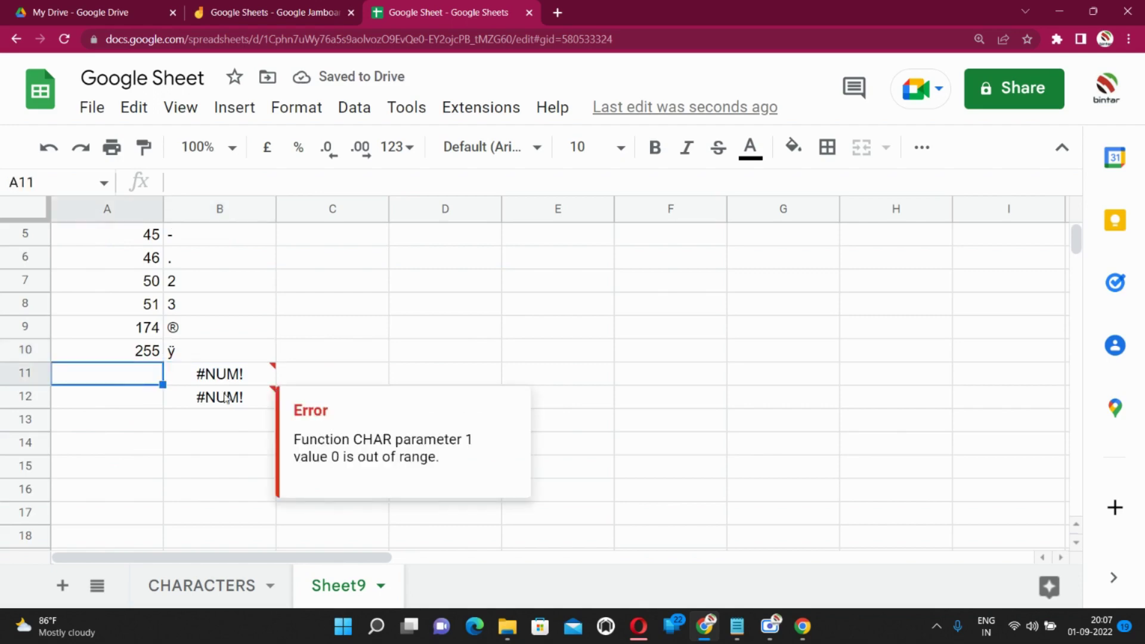
type("4586")
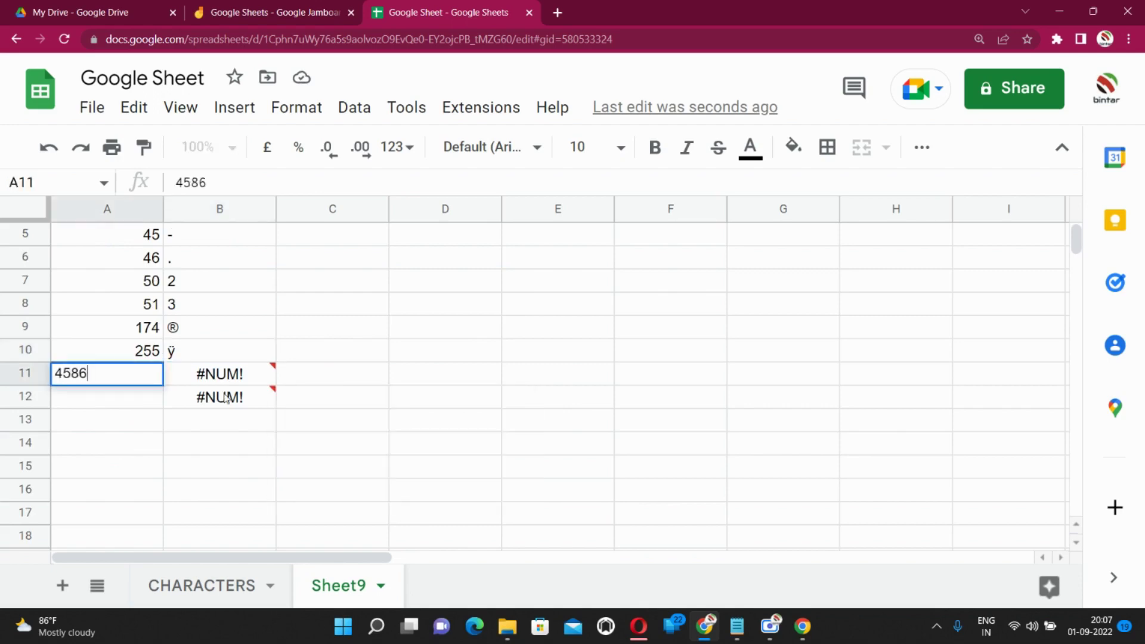
key("Up")
key("Down")
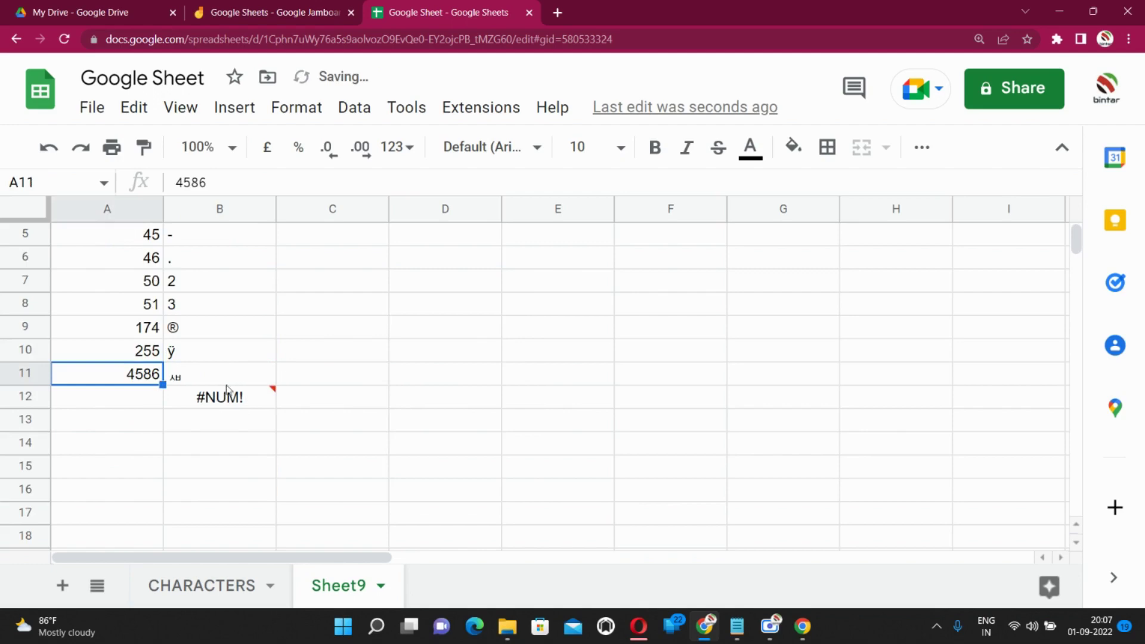
left_click(213, 384)
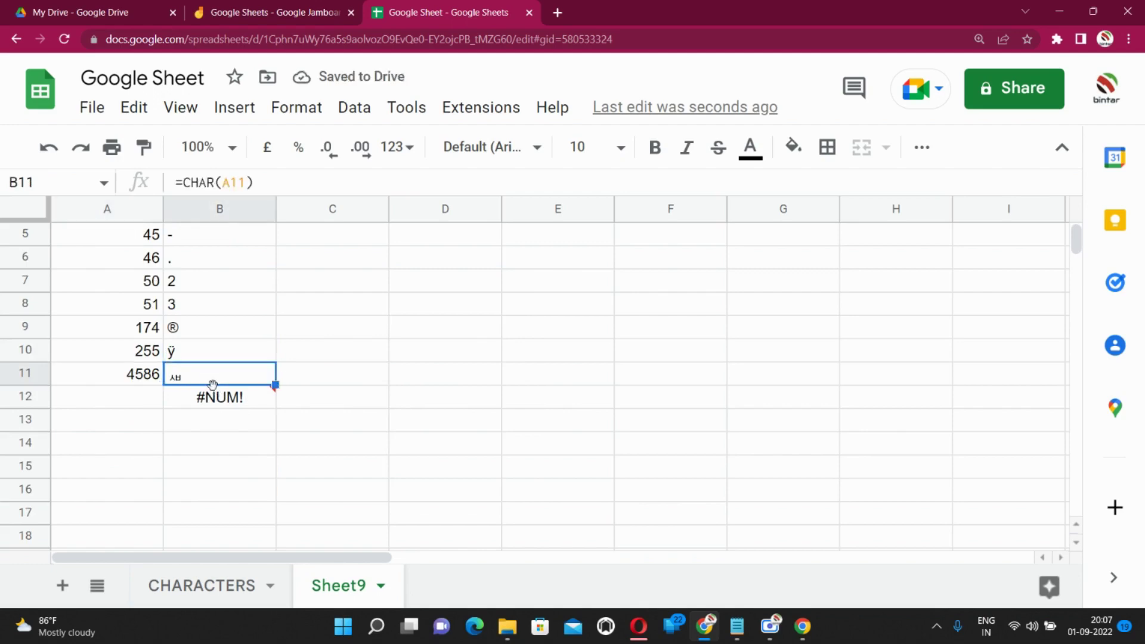
- Enter the number 4545 in A12
left_click(115, 404)
type("4545")
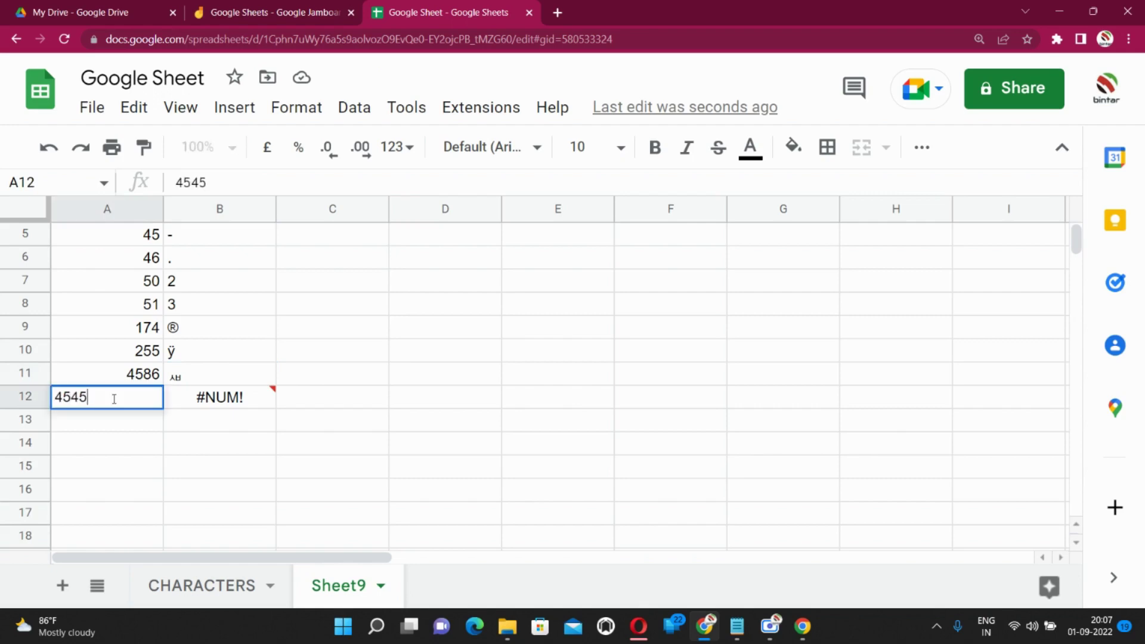
key("Up")
left_click(114, 399)
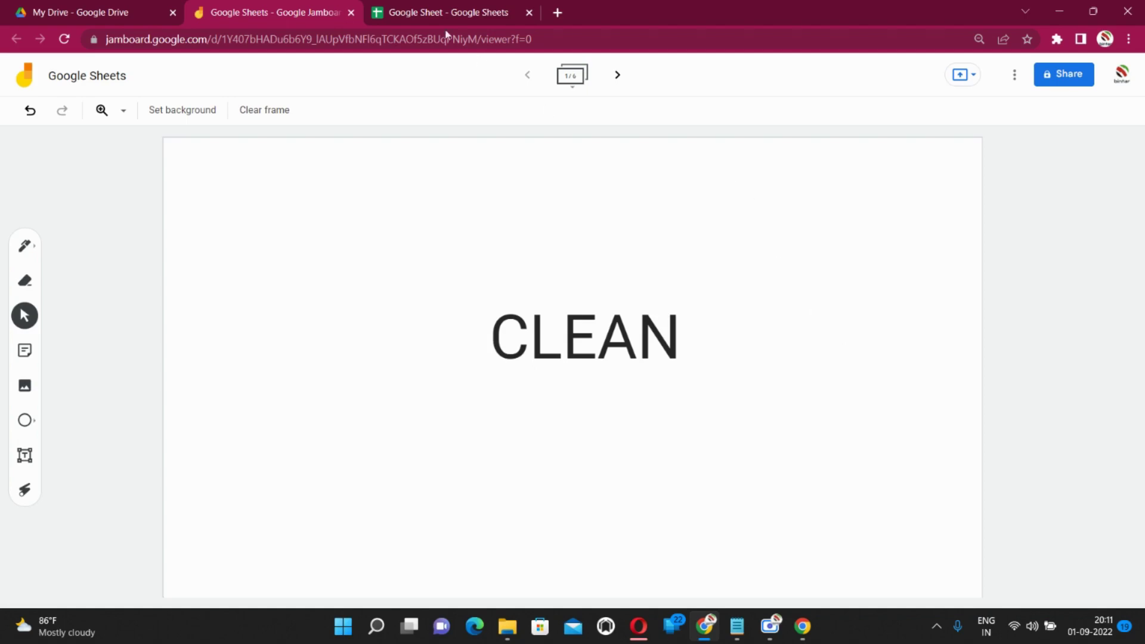
- Switch from Jamboard to the Google Sheets spreadsheet and examine the non-printable characters table from code 0 to code 31
left_click(421, 12)
scroll(426, 374, "up", 15)
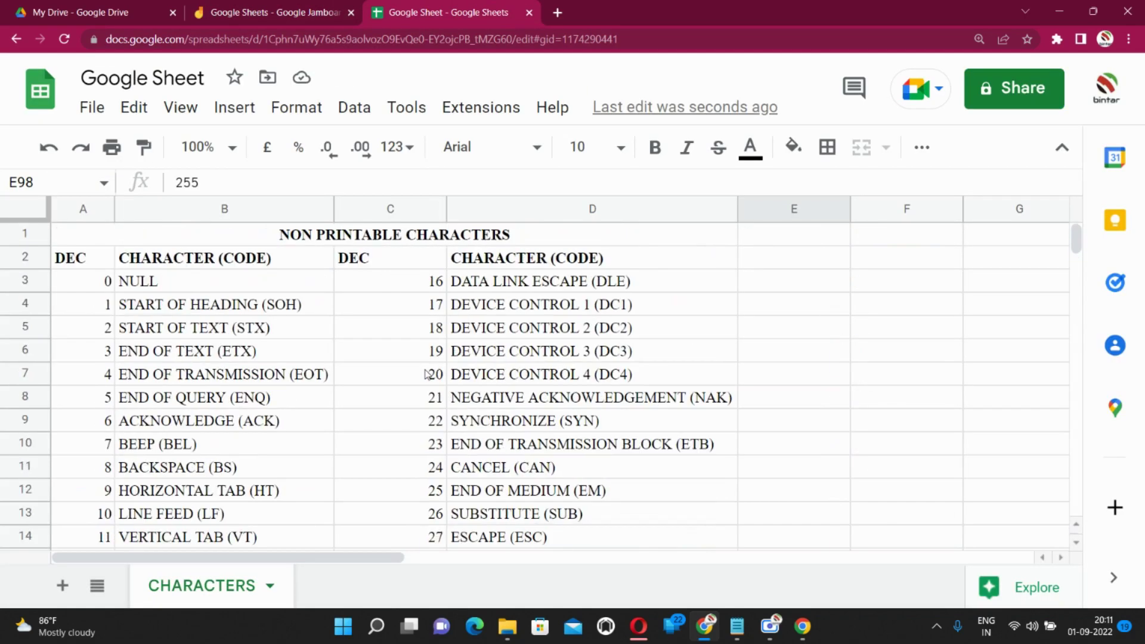
left_click(359, 239)
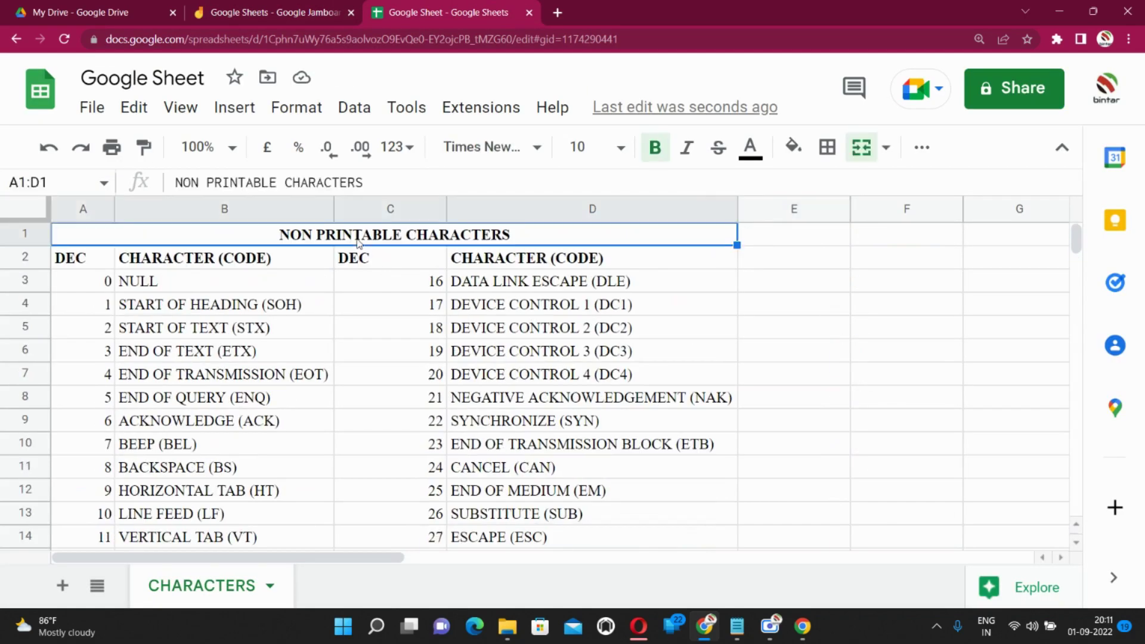
left_click(99, 284)
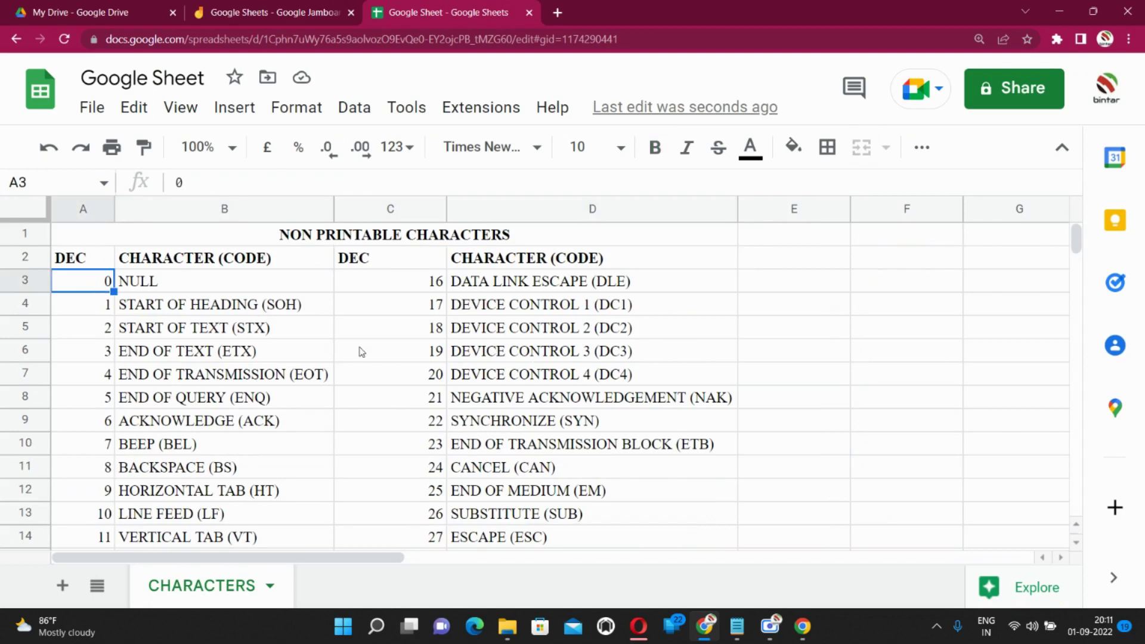
scroll(361, 352, "down", 3)
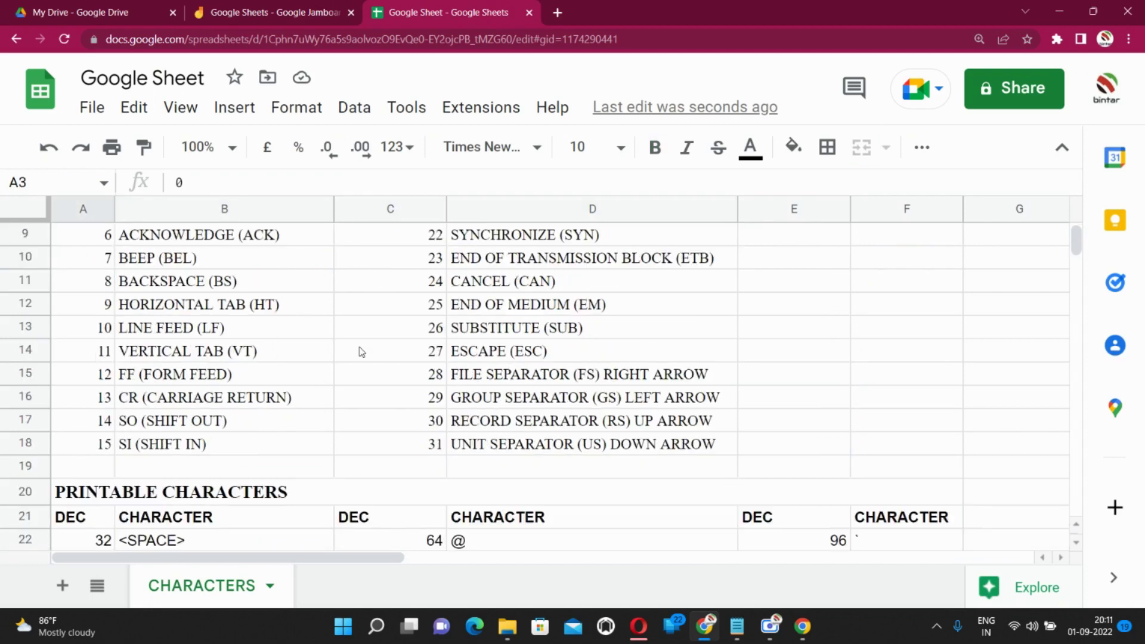
left_click(427, 453)
- Examine the printable characters table from code 32 to code 127 and return to the NON PRINTABLE CHARACTERS heading
scroll(463, 445, "down", 2)
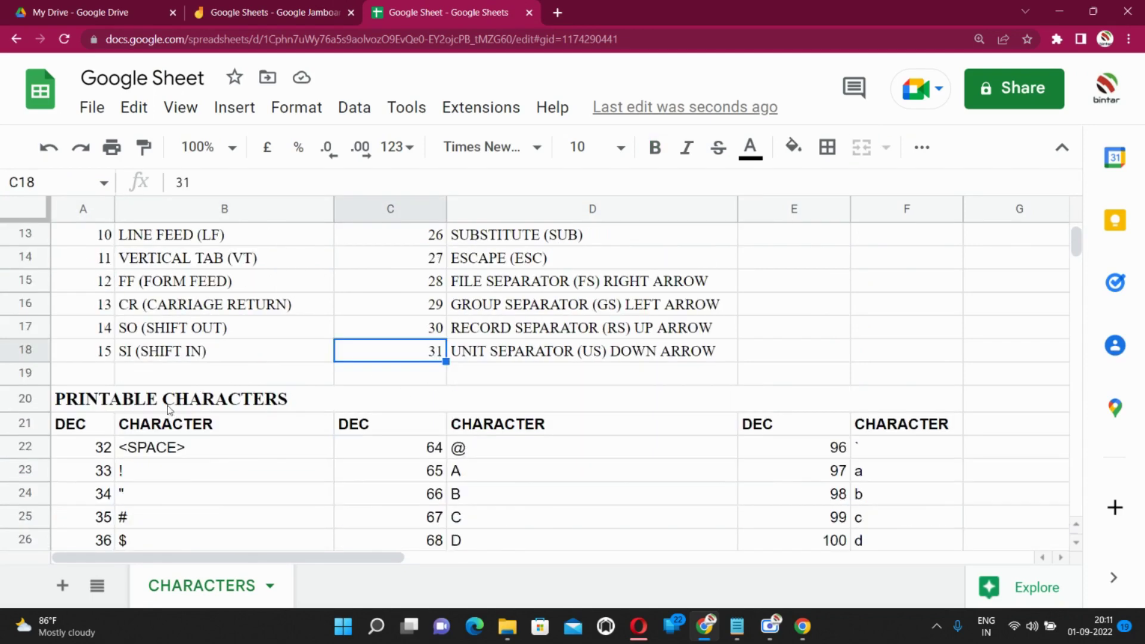
left_click(87, 447)
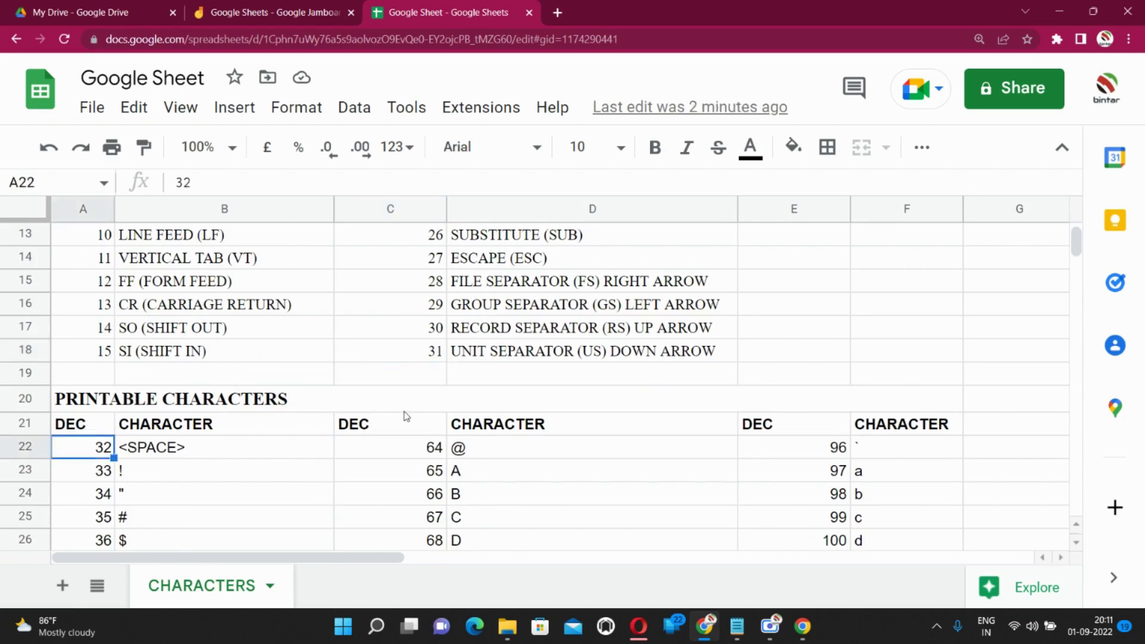
scroll(769, 393, "down", 10)
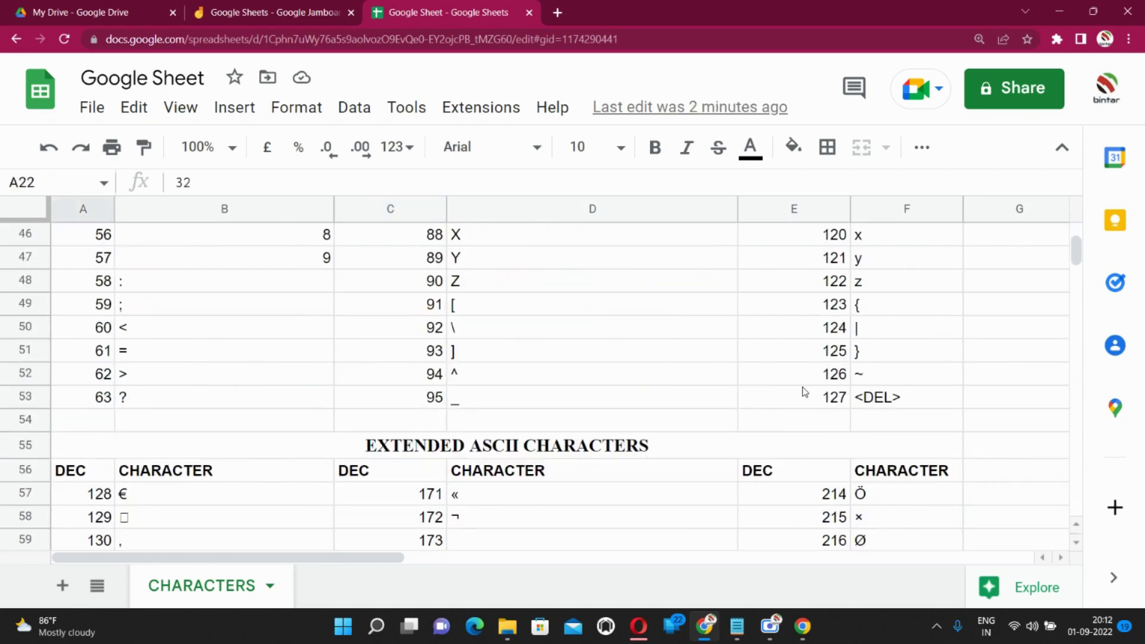
left_click(817, 399)
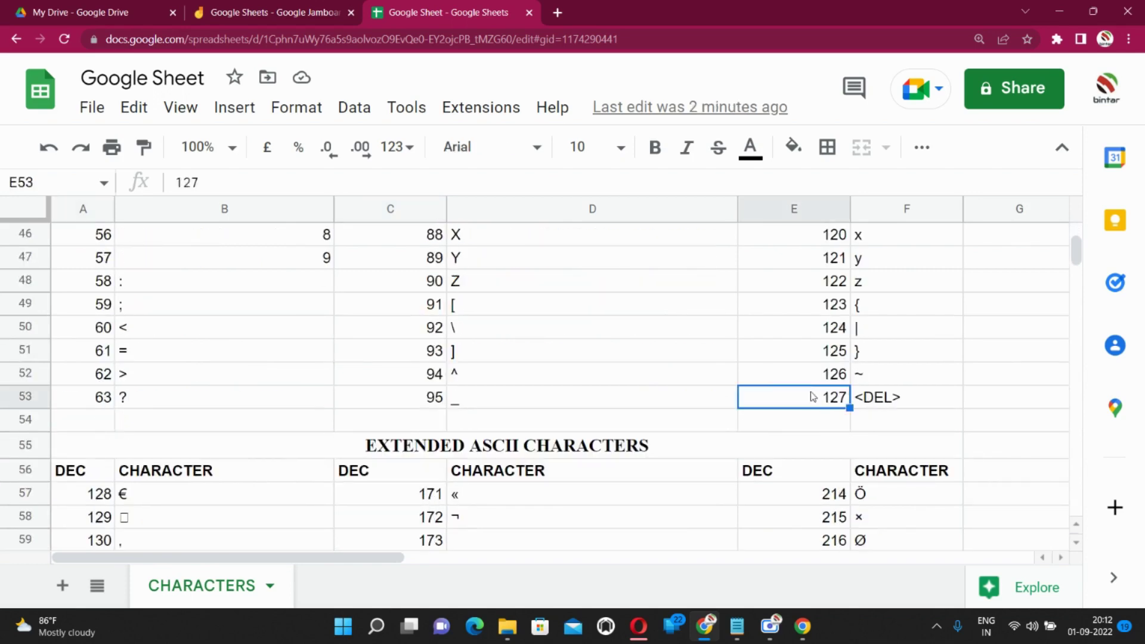
scroll(813, 396, "up", 14)
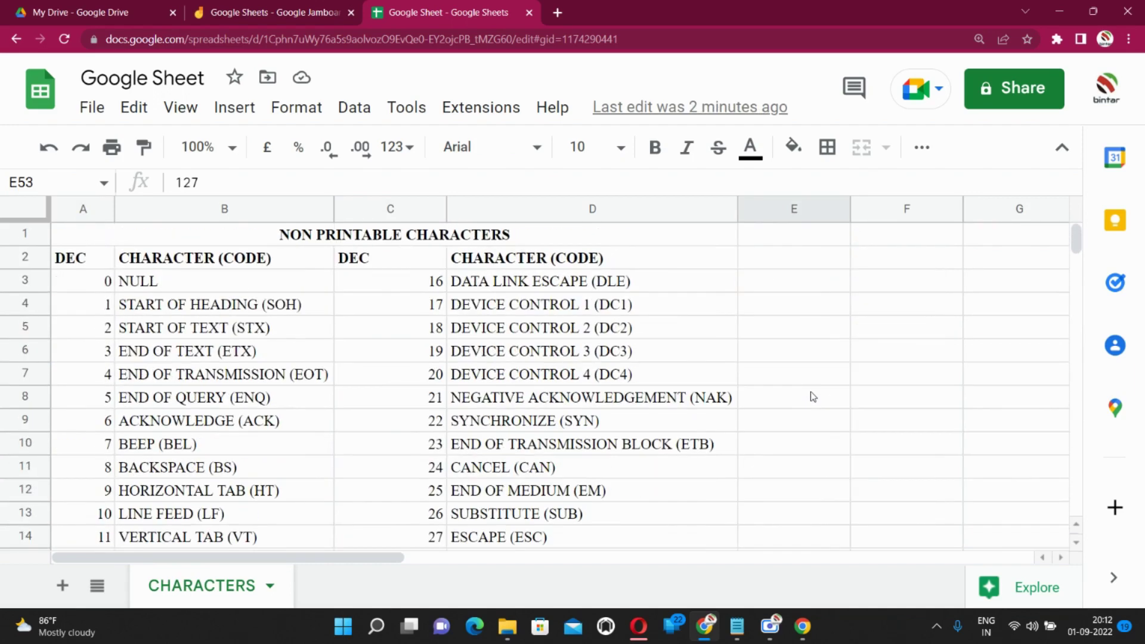
left_click(349, 239)
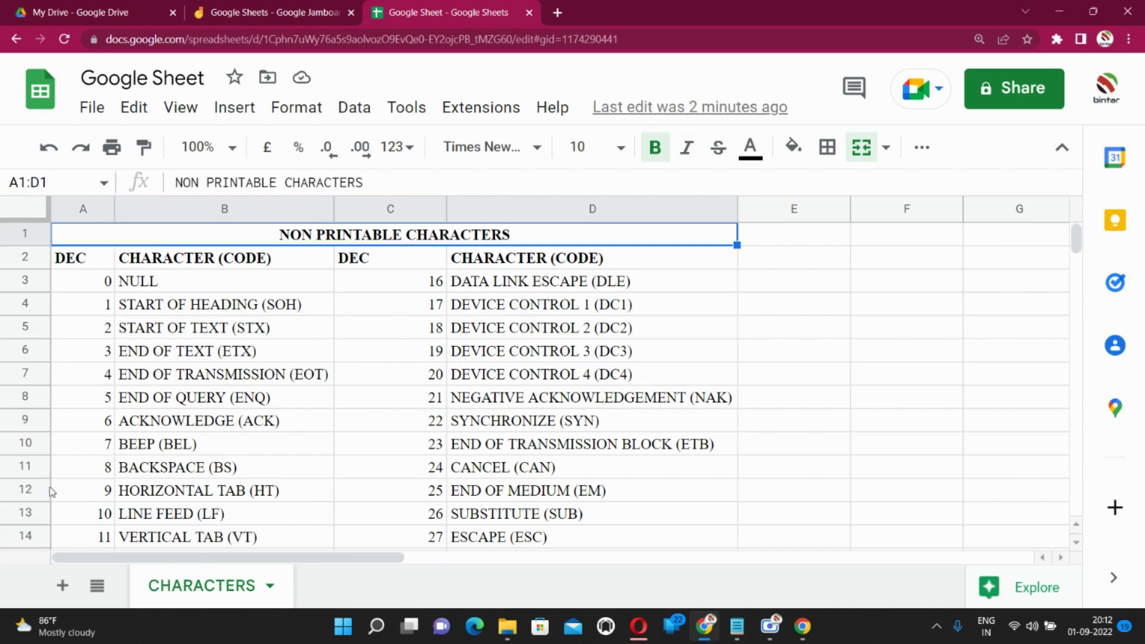
- Add a new blank sheet to the spreadsheet
left_click(62, 586)
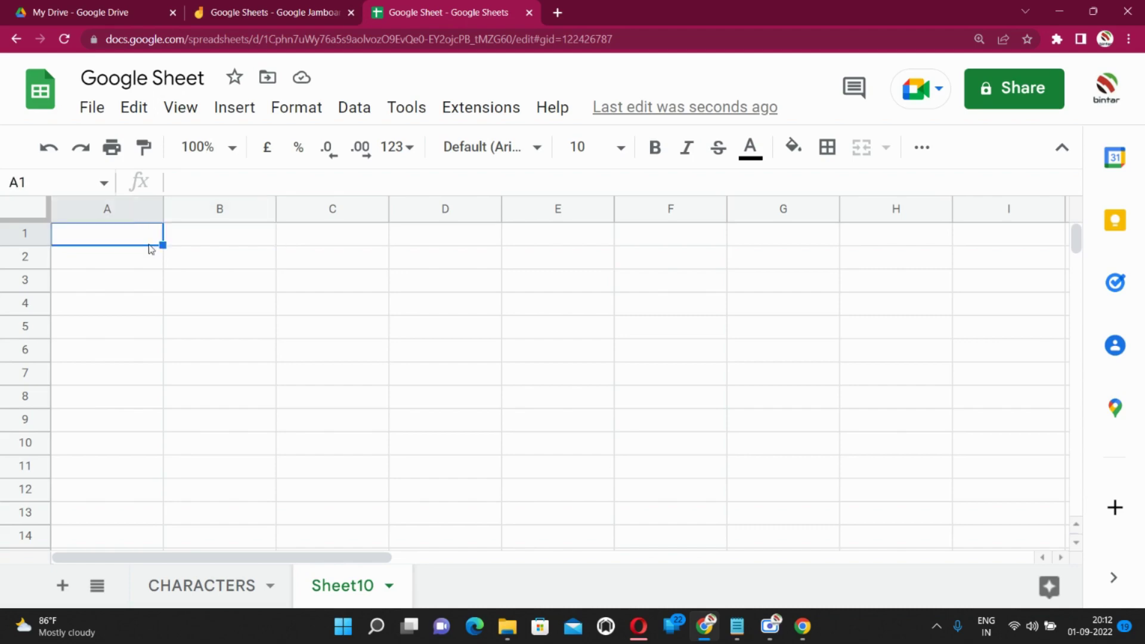
type("=")
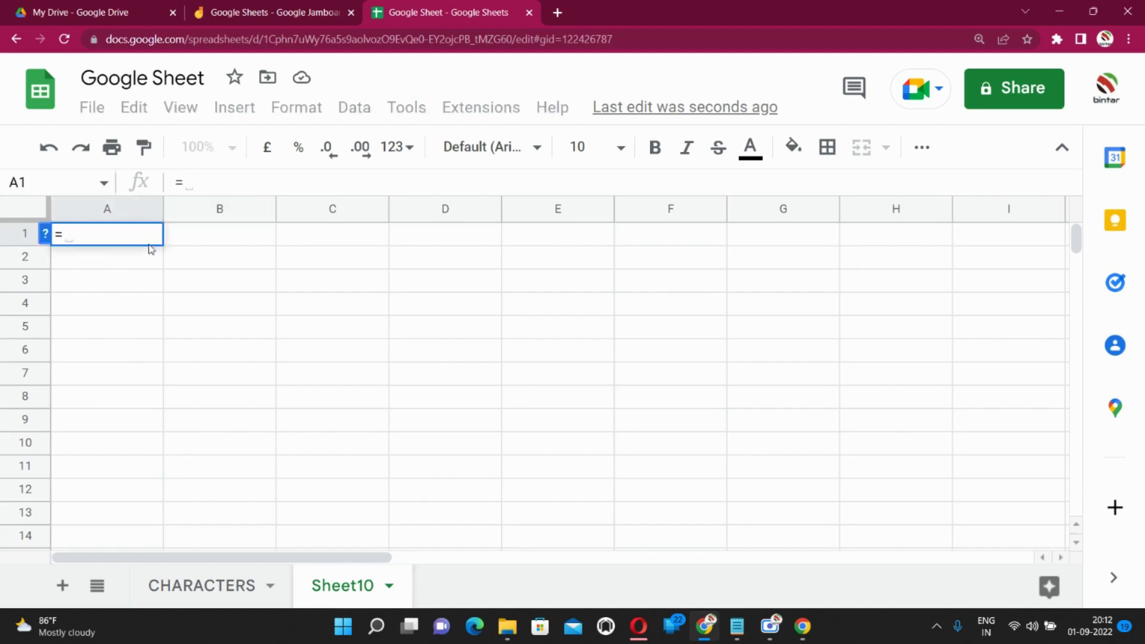
type("CL")
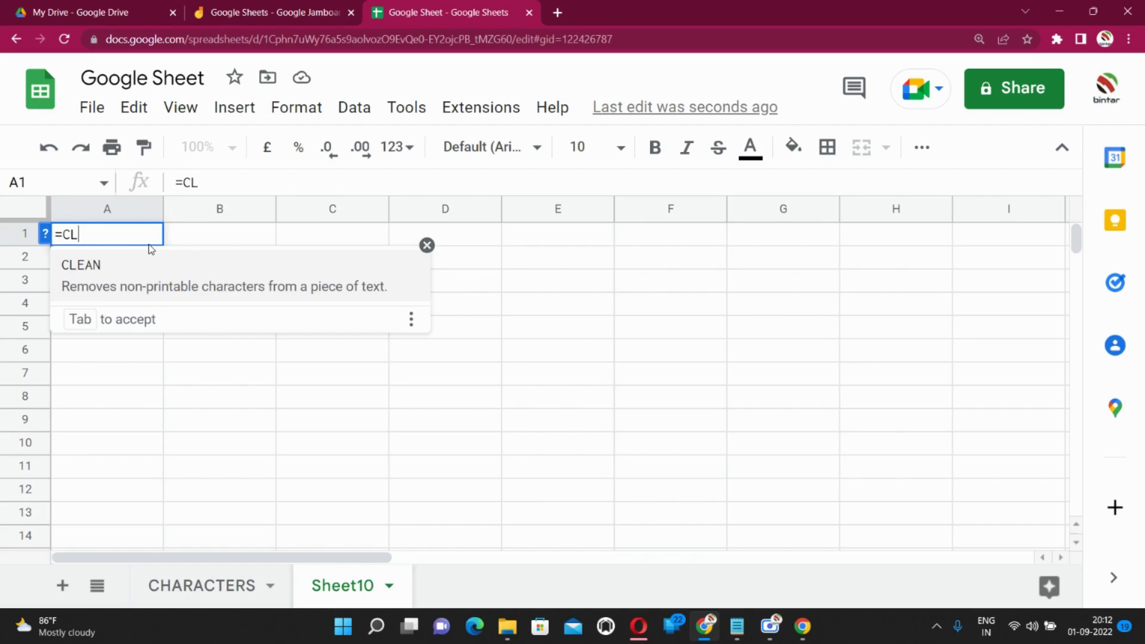
key("ctrl+a")
key("BackSpace")
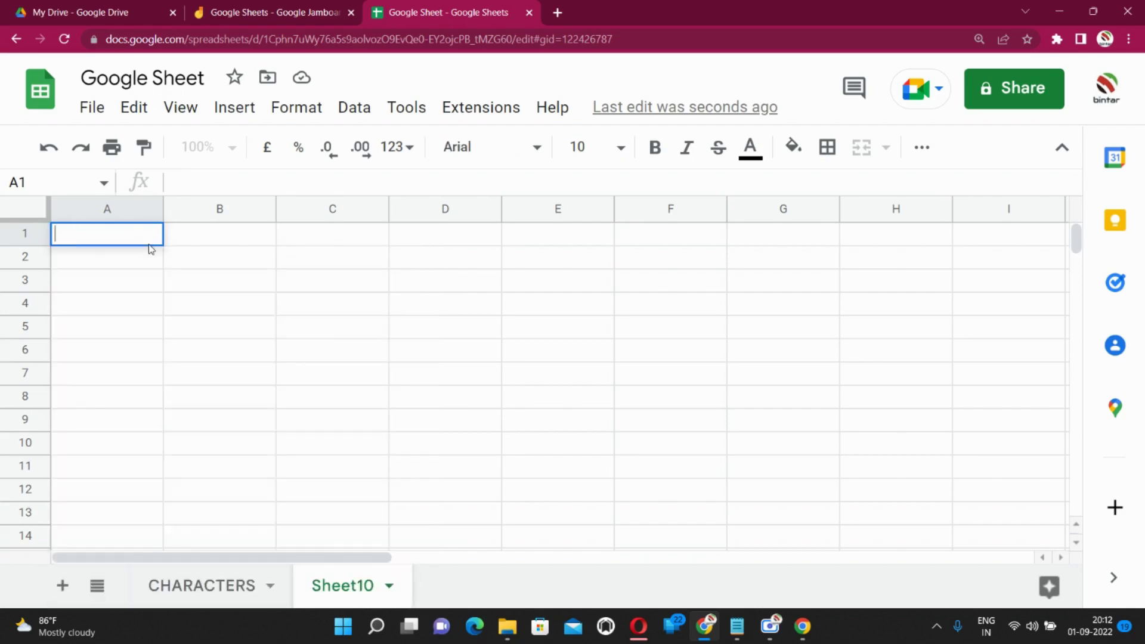
- Enter the column headings TEXT in A1 and CLEAN in B1
type("TEXT")
key("Tab")
type("CLEAN")
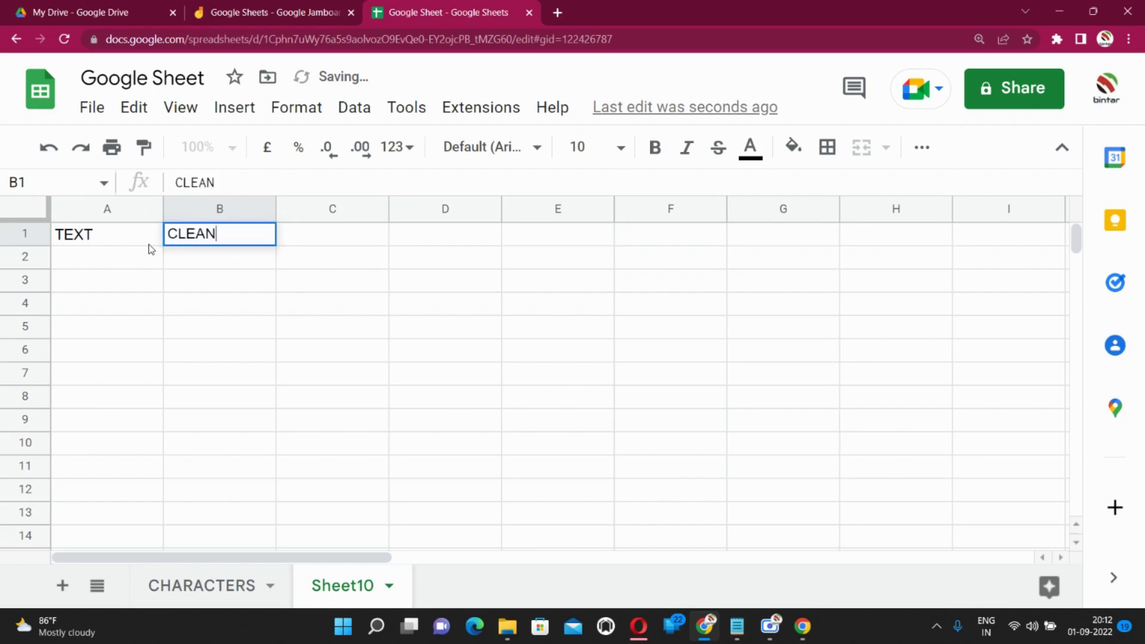
key("Return")
- Enter the formula =CLEAN(A2&CHAR(31)) in B2
type("=")
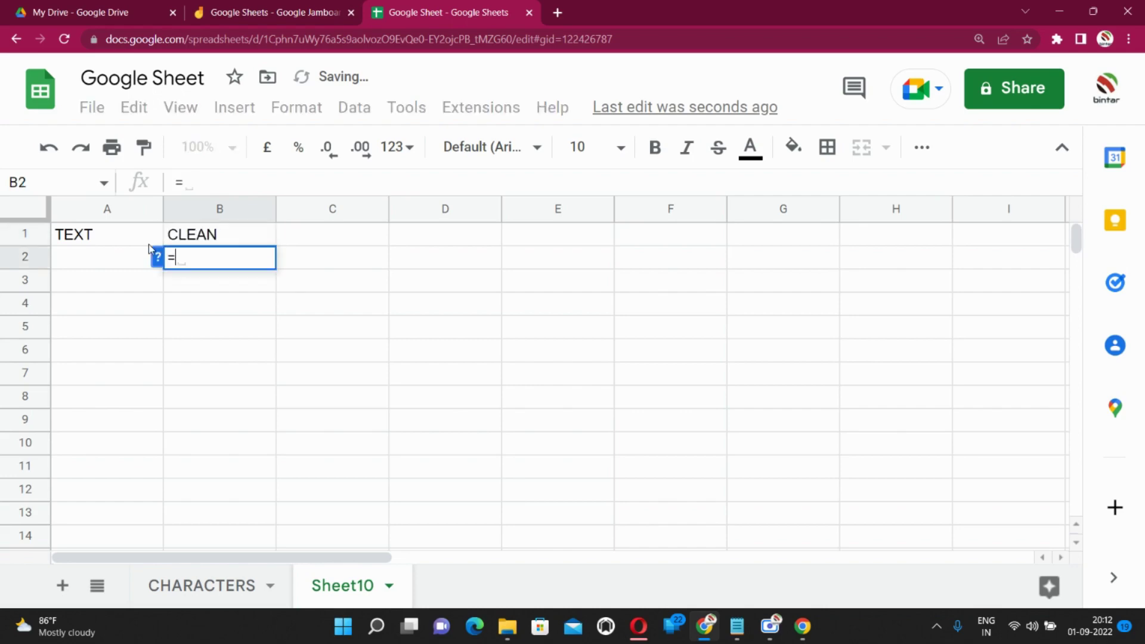
type("CLEAN")
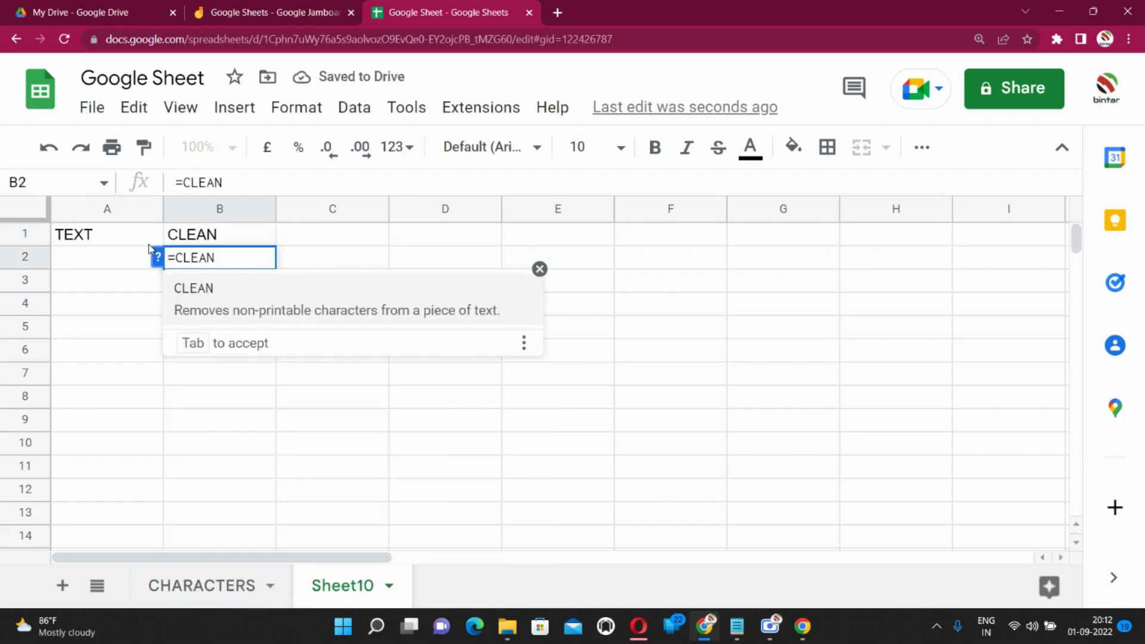
key("Tab")
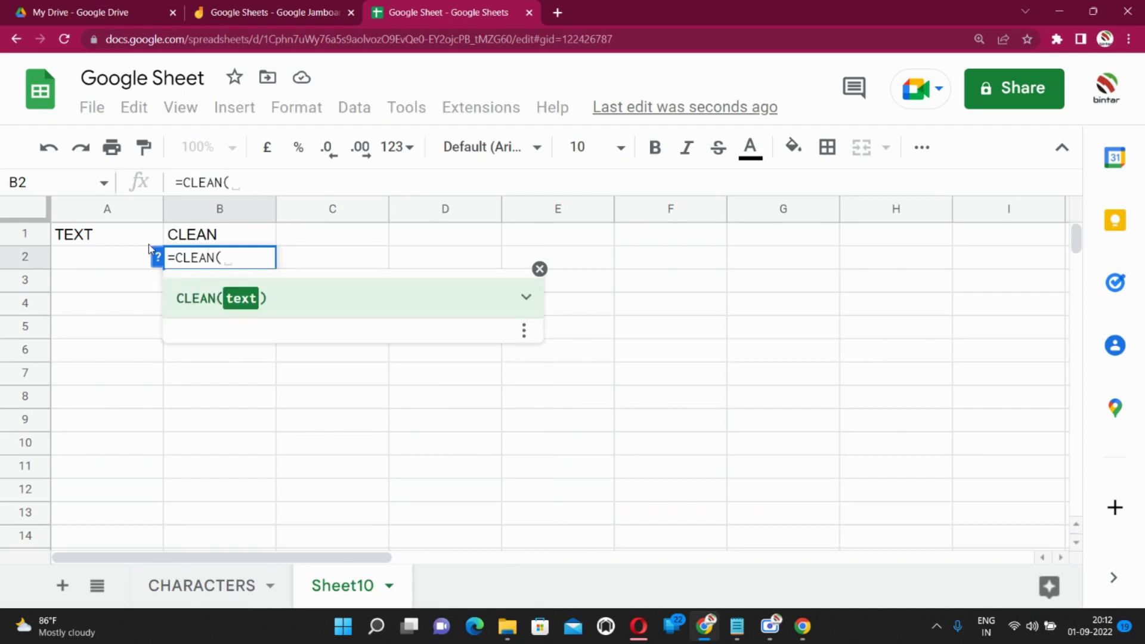
left_click(119, 262)
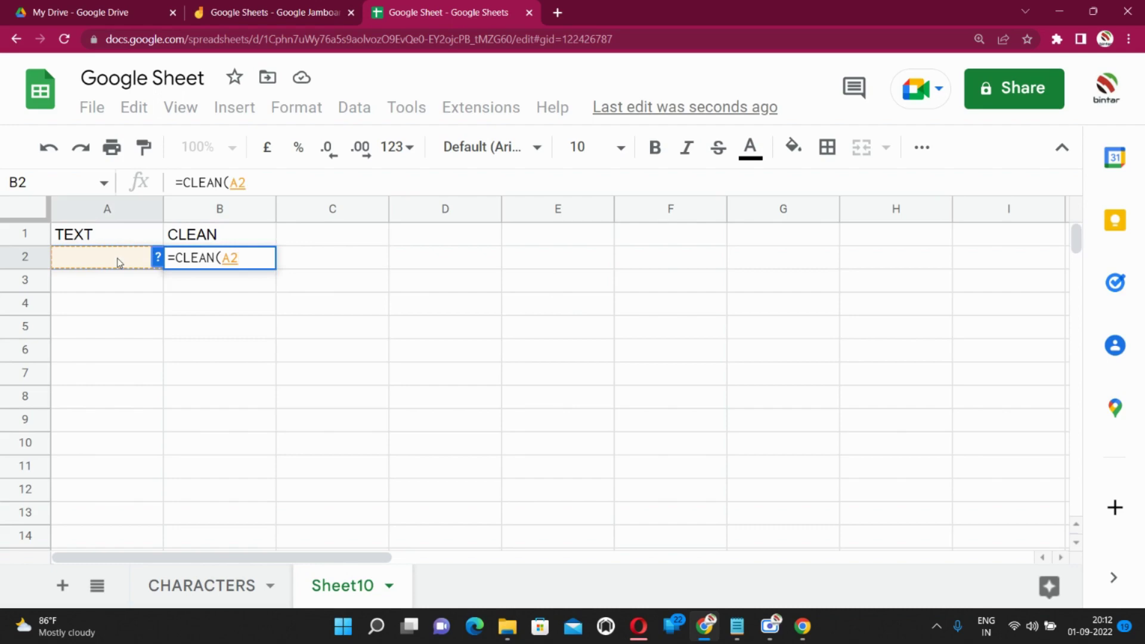
type("&")
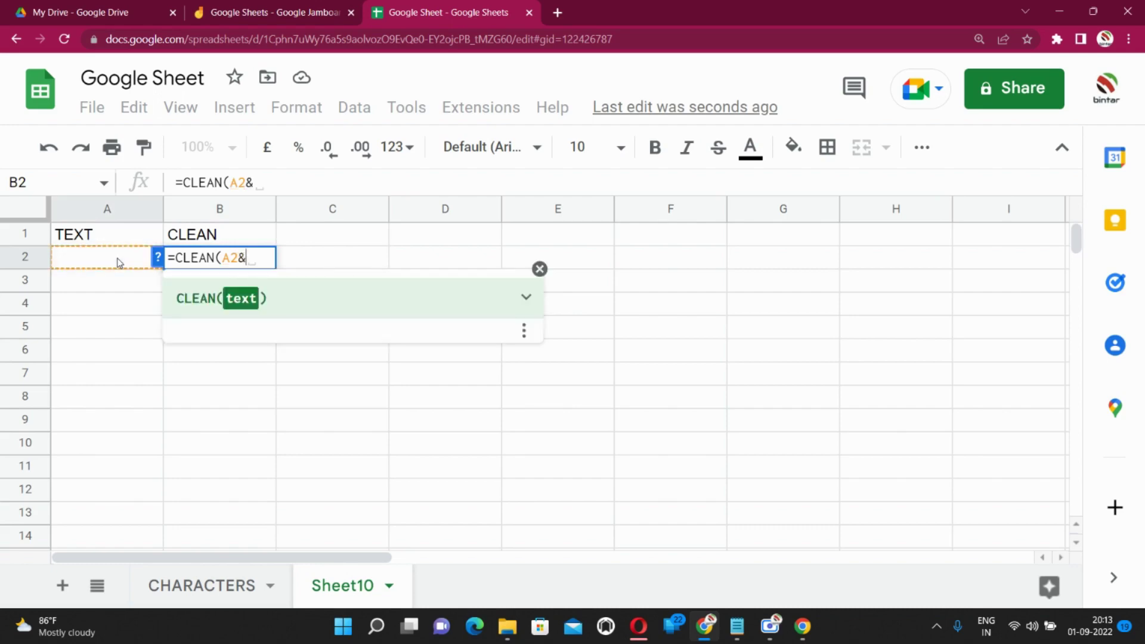
type("CHAR")
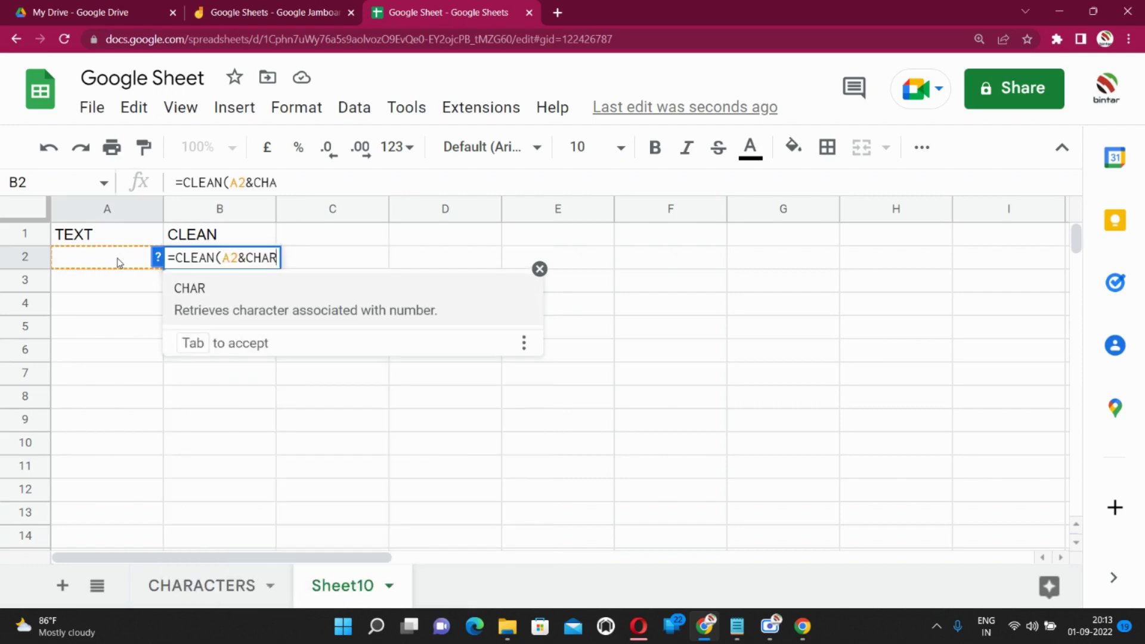
type("(")
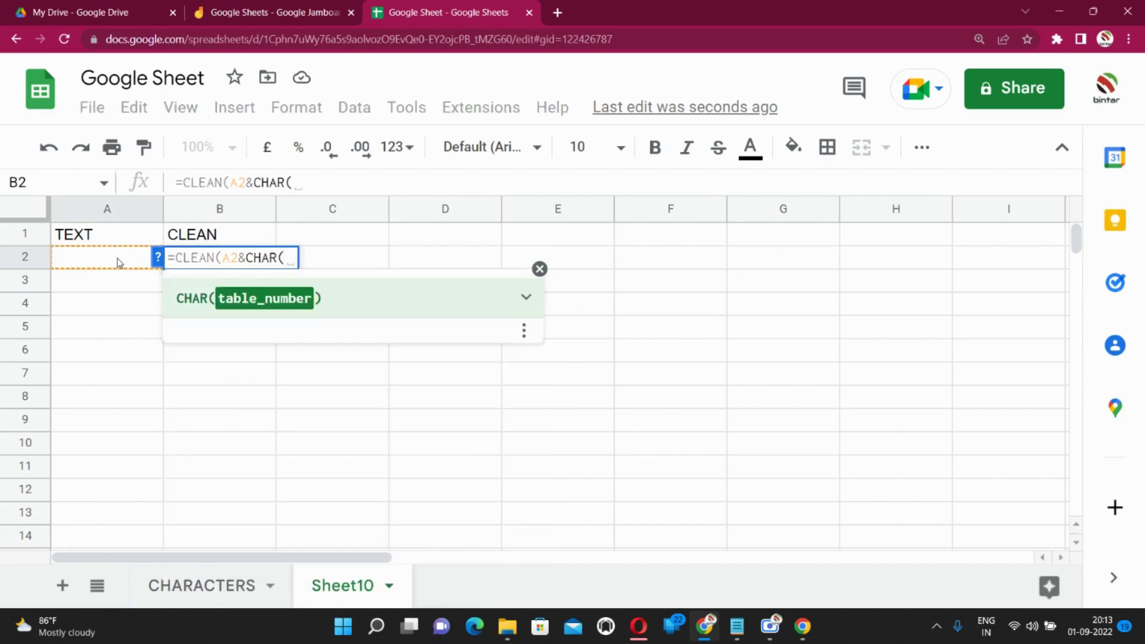
type("31))")
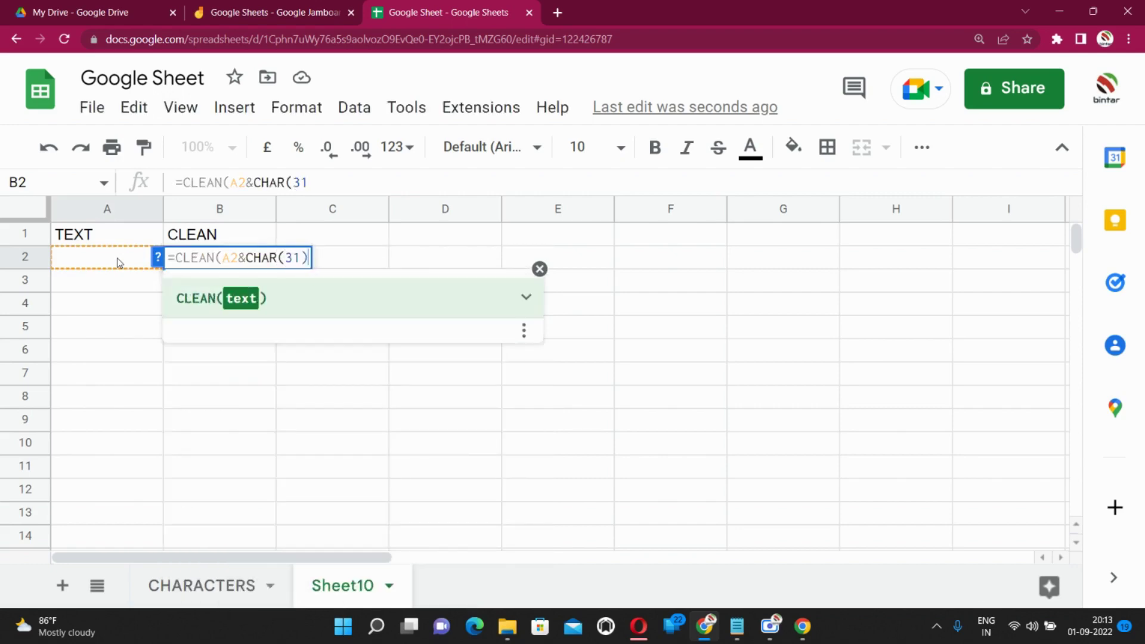
key("Return")
key("Up")
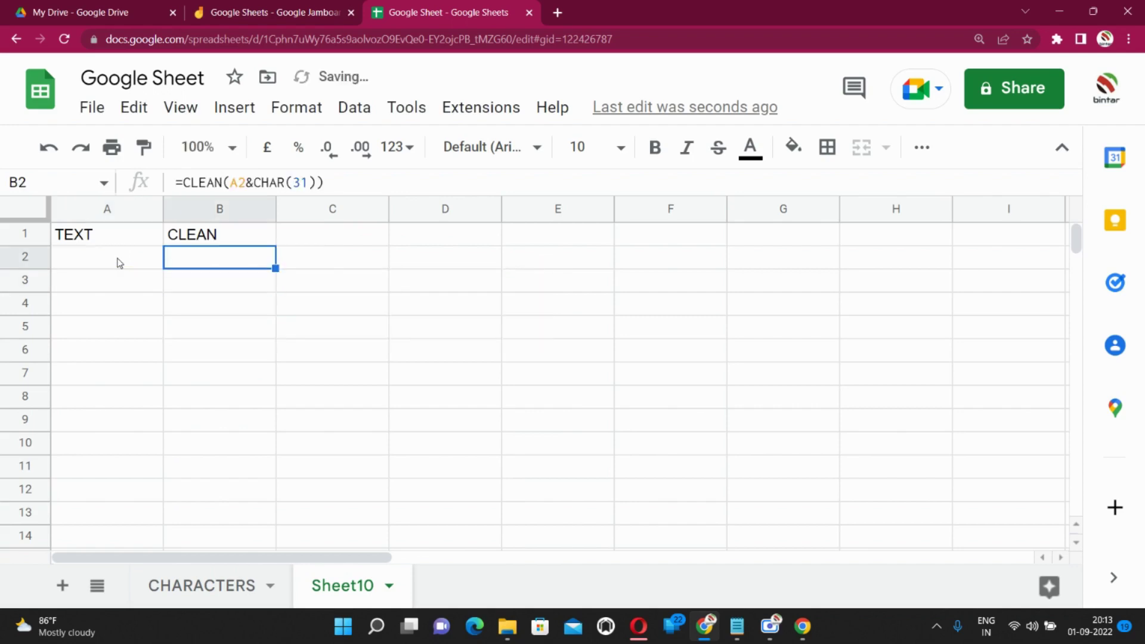
- Enter the sample text "Hi I am" in A2
left_click(120, 263)
type("HI")
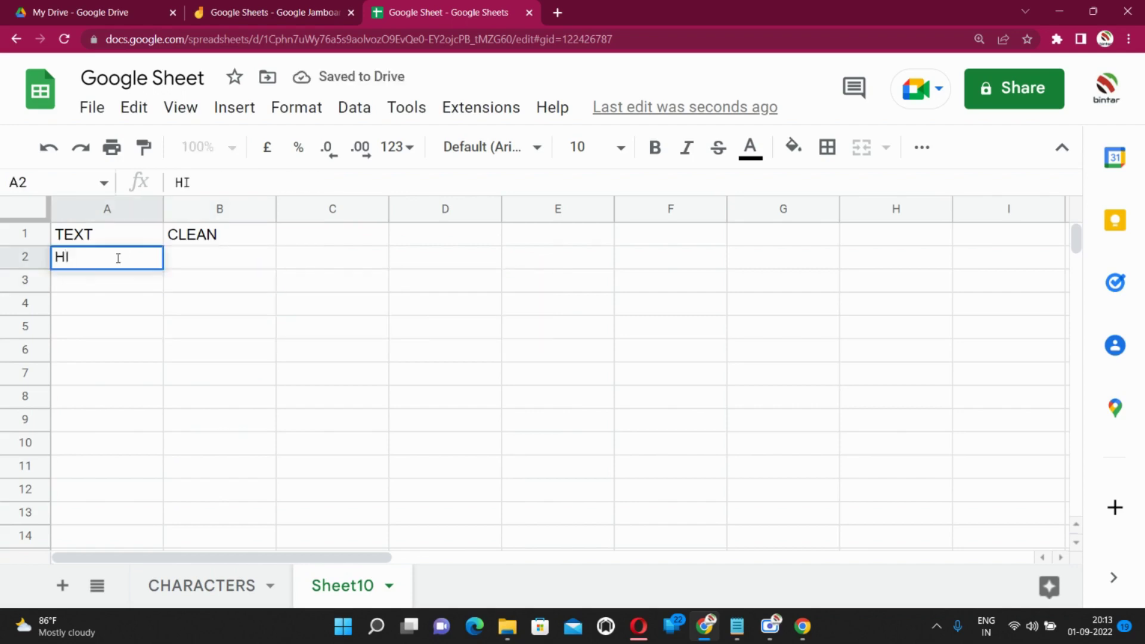
key("BackSpace")
type("i ")
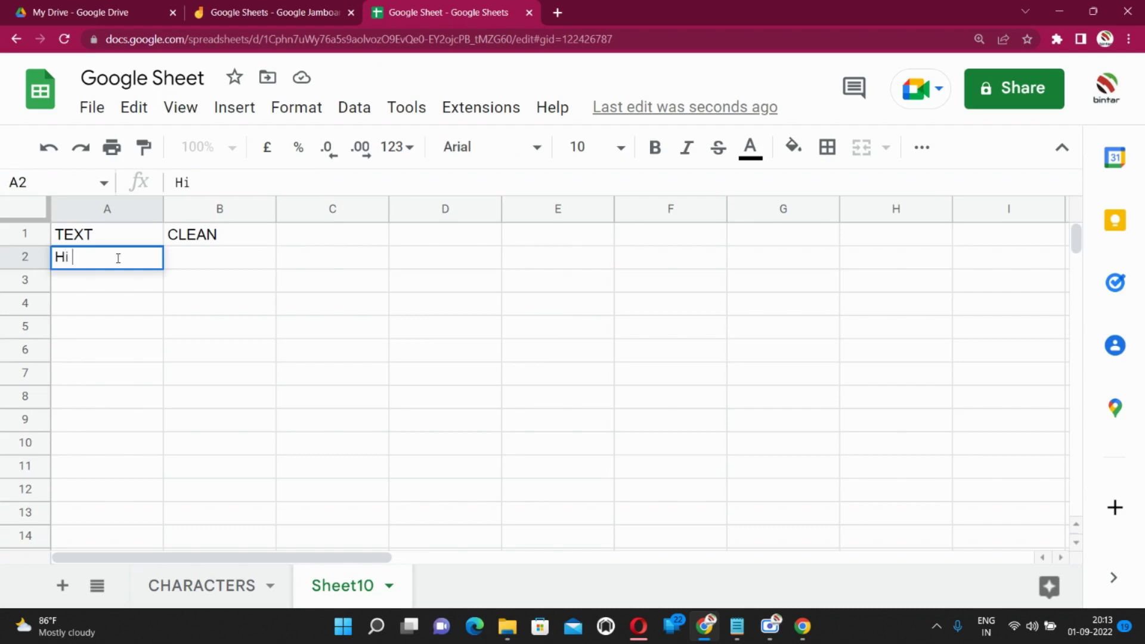
type("I a m")
key("BackSpace")
type("m Le")
key("BackSpace")
key("BackSpace")
key("Tab")
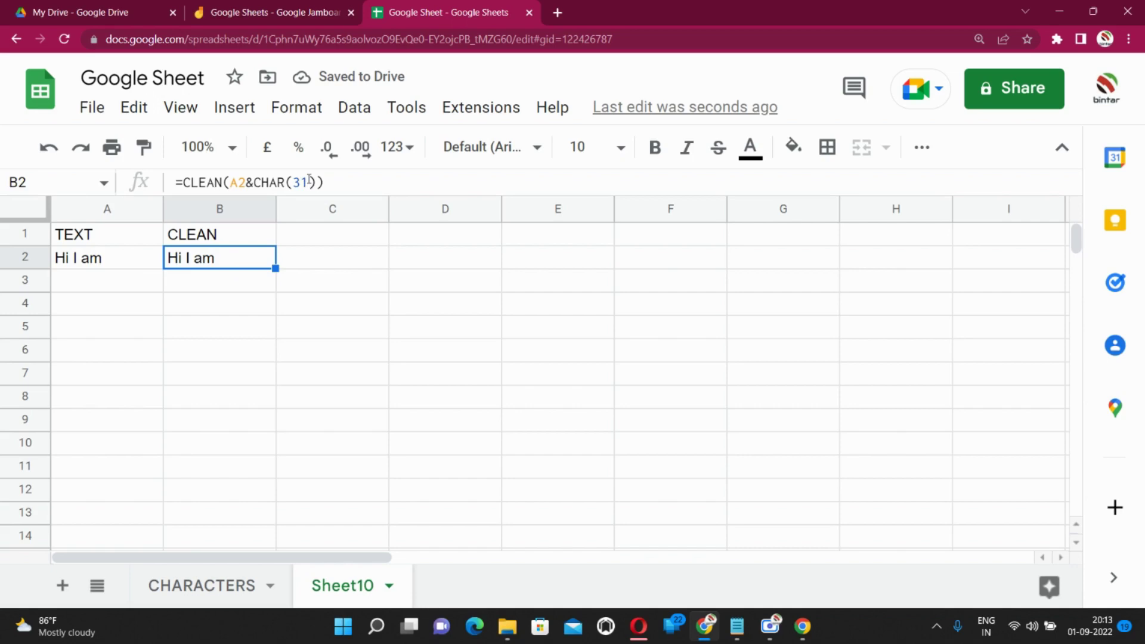
- Examine the entry for code 31 in the non-printable table on the CHARACTERS sheet and return to Sheet10
left_click(231, 585)
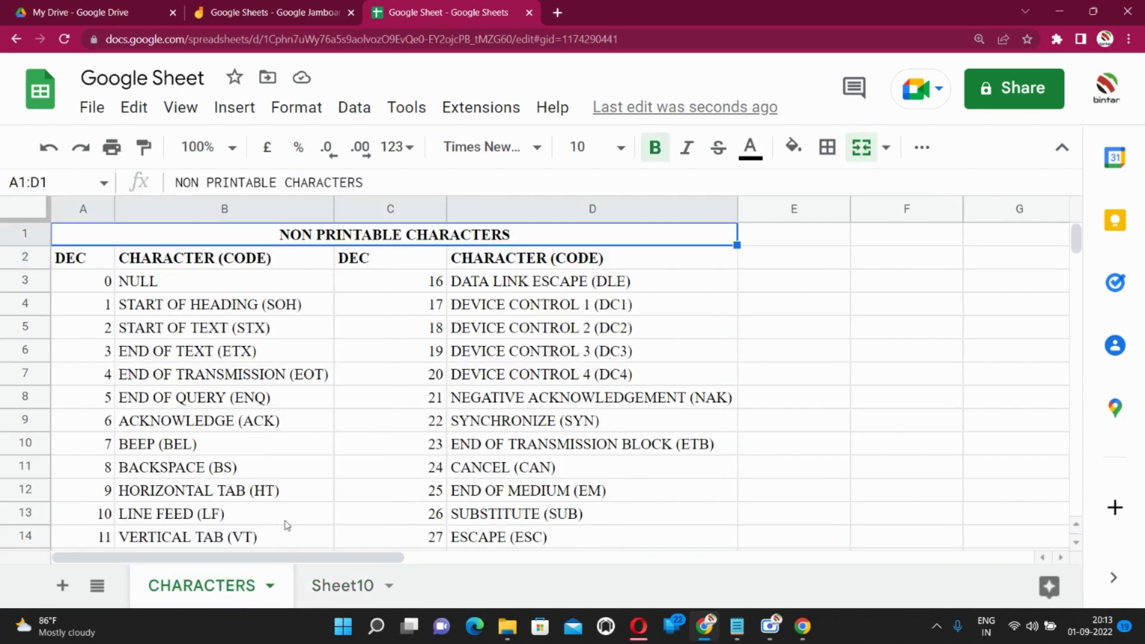
scroll(531, 307, "down", 4)
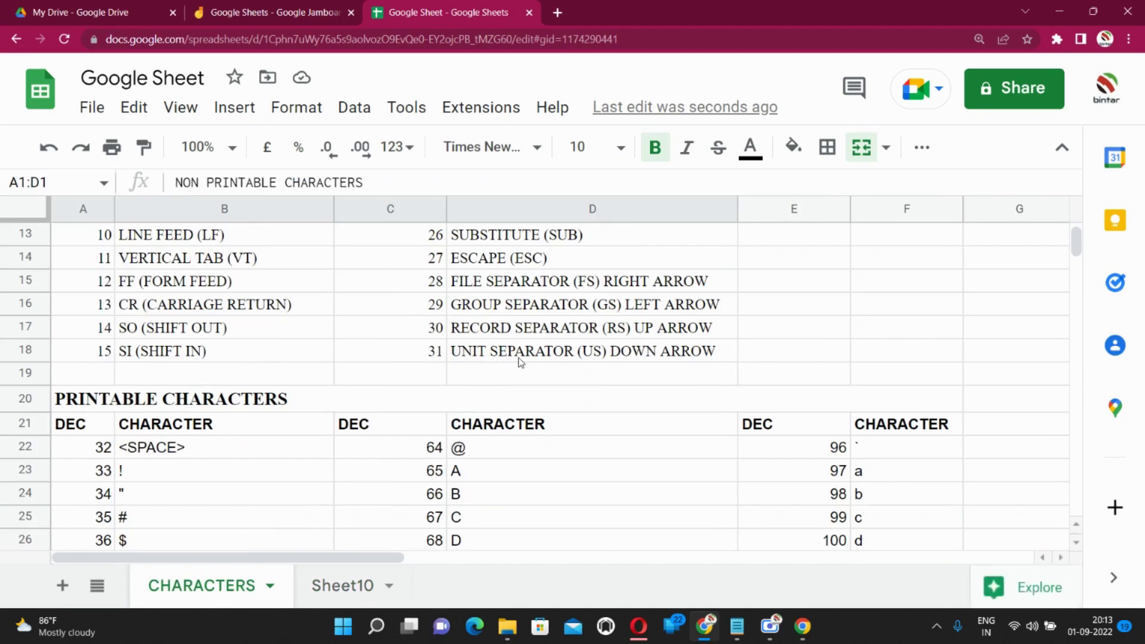
left_click_drag(421, 356, 490, 359)
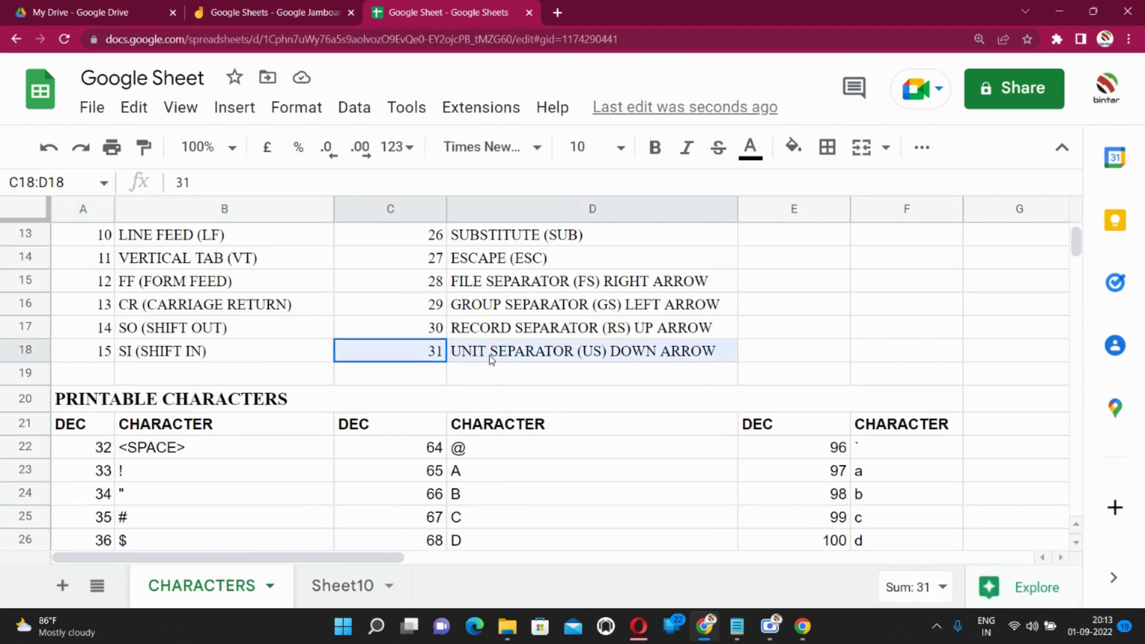
scroll(531, 368, "up", 4)
scroll(536, 374, "down", 4)
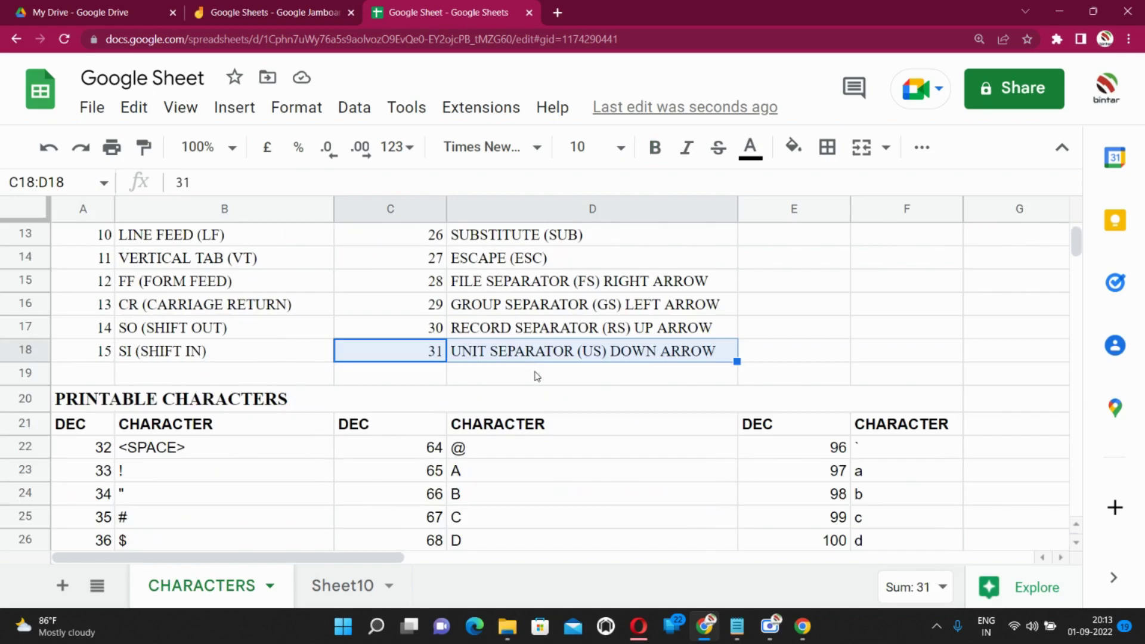
left_click(504, 360)
scroll(549, 356, "up", 2)
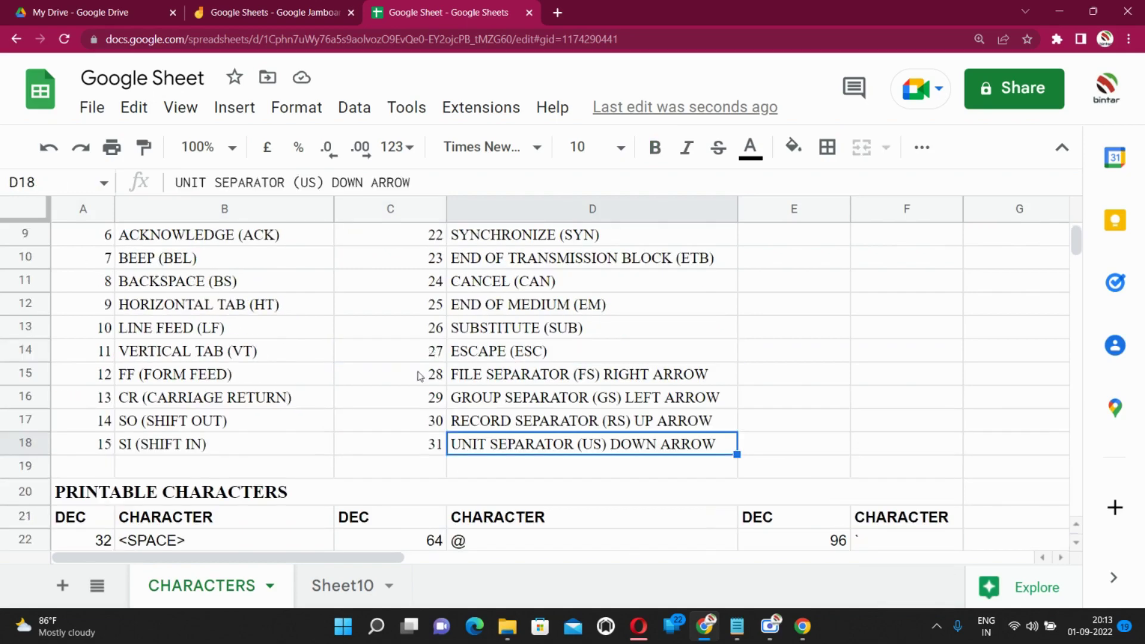
left_click(343, 586)
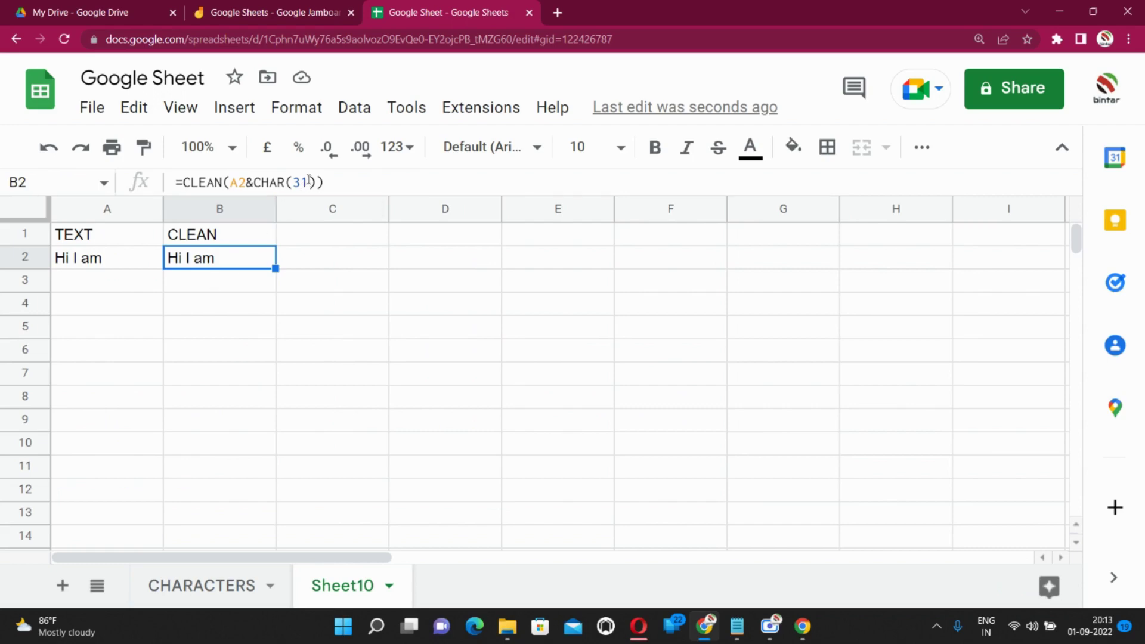
- Look up code 70 in the printable characters table on the CHARACTERS sheet and return to Sheet10
left_click(206, 586)
scroll(358, 422, "down", 5)
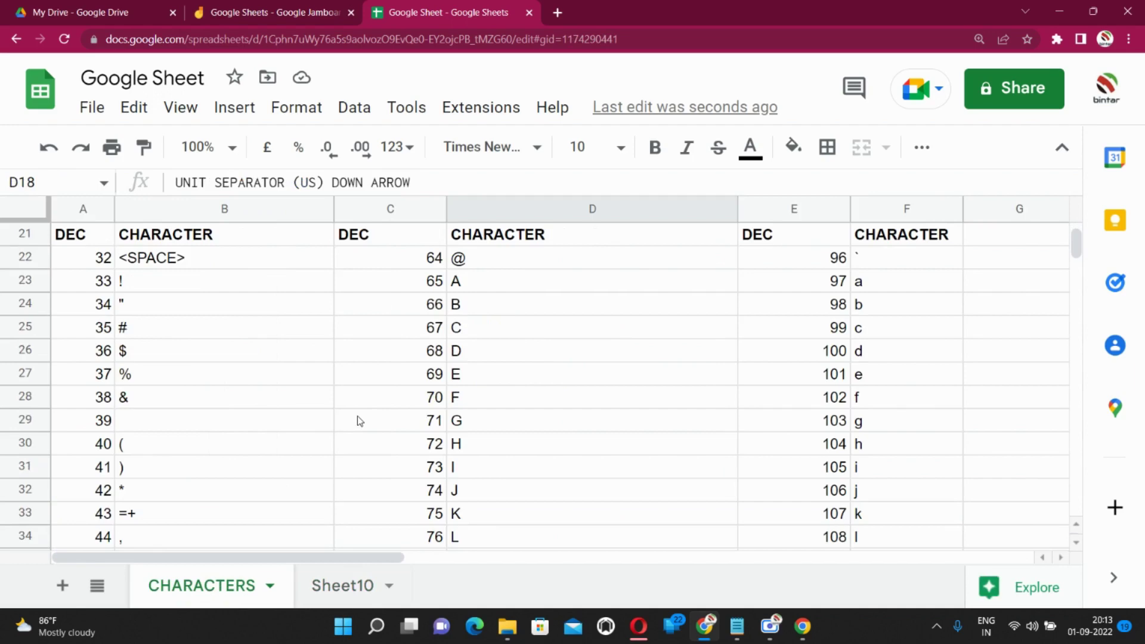
scroll(359, 421, "down", 3)
scroll(359, 421, "up", 3)
left_click(419, 399)
left_click(337, 587)
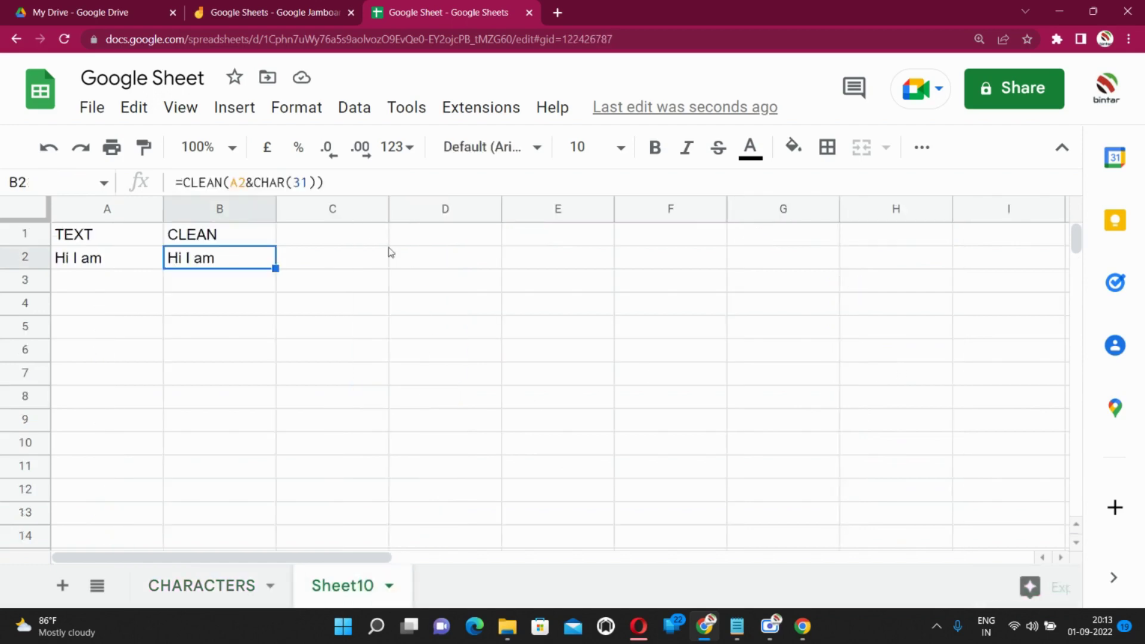
- Change the CHAR number in B2's CLEAN formula to 70
double_click(299, 182)
type("70")
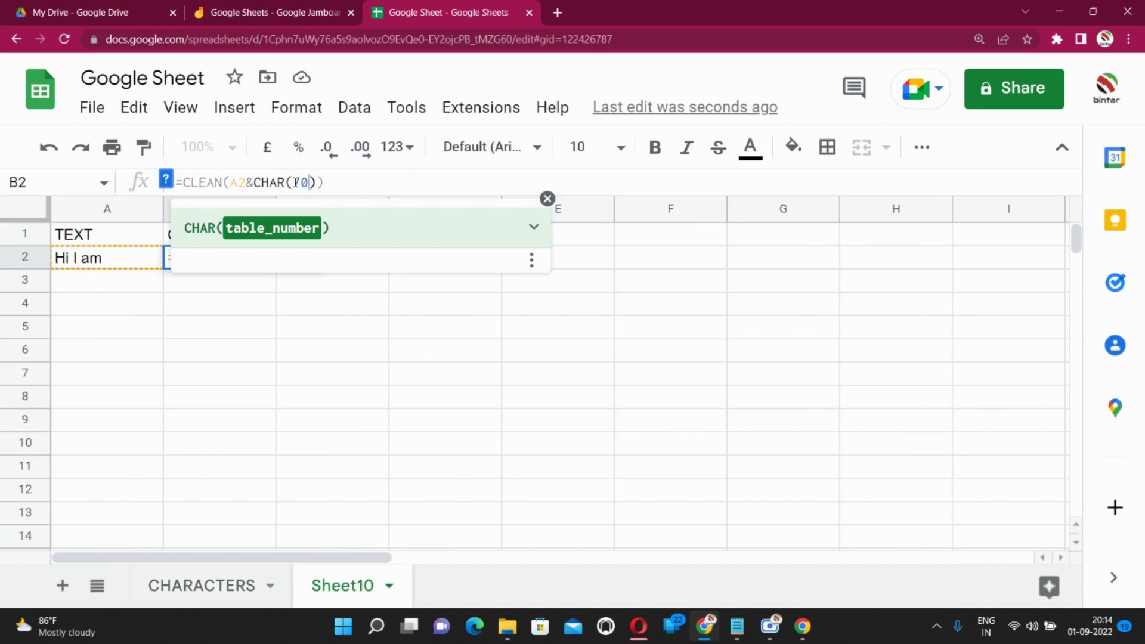
key("Return")
left_click(241, 268)
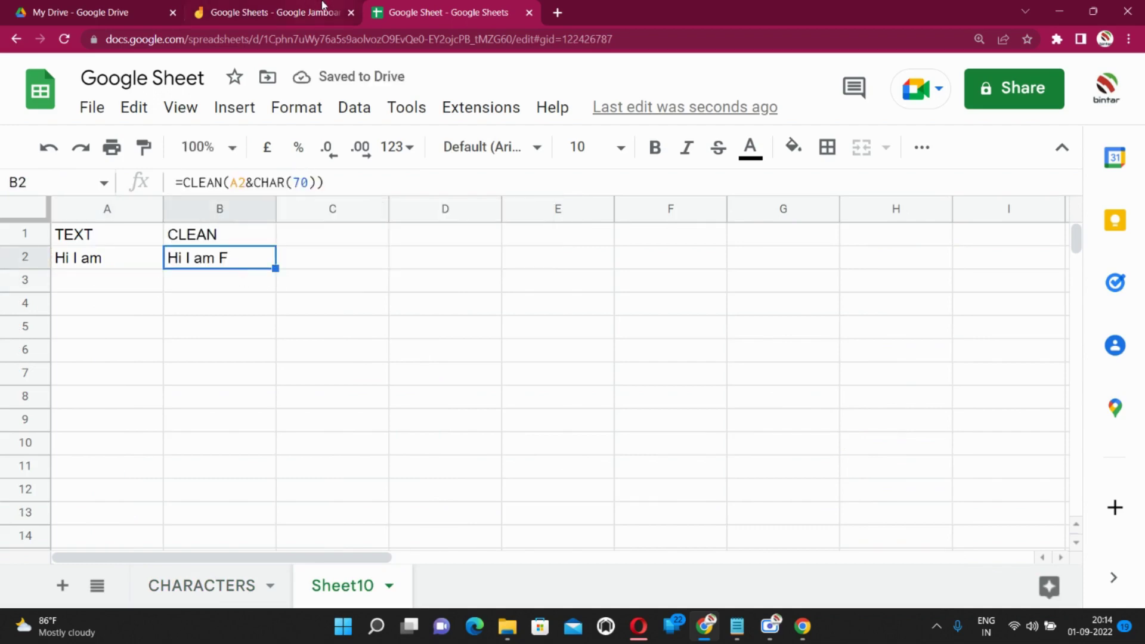
- Compare the source text in A2 with the formula and result in B2 under the CLEAN heading
left_click(116, 269)
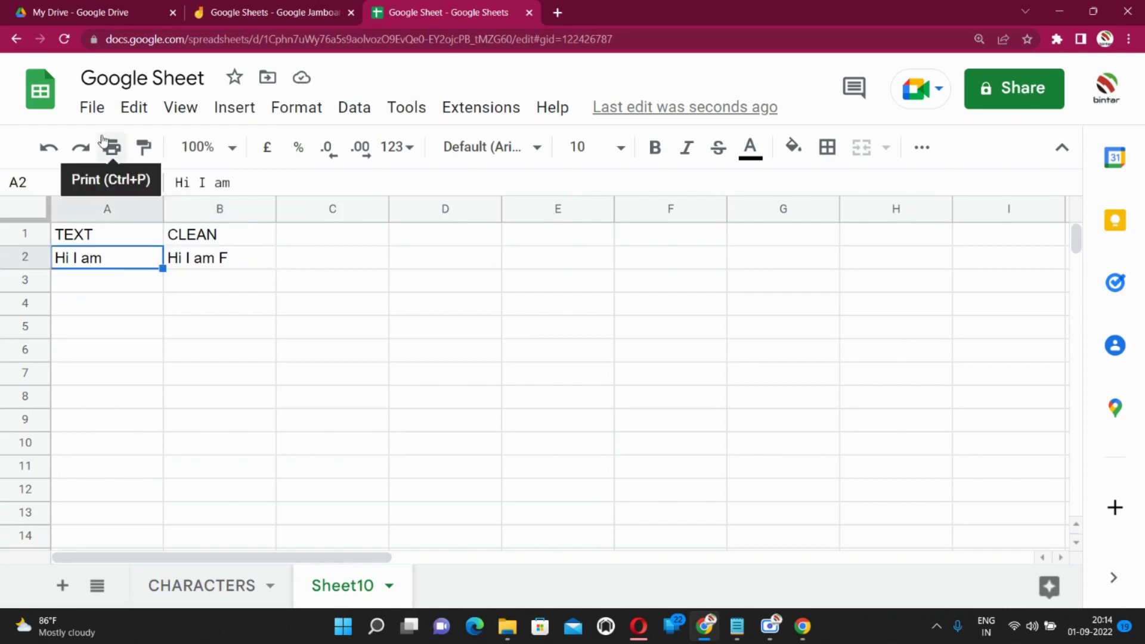
key("Right")
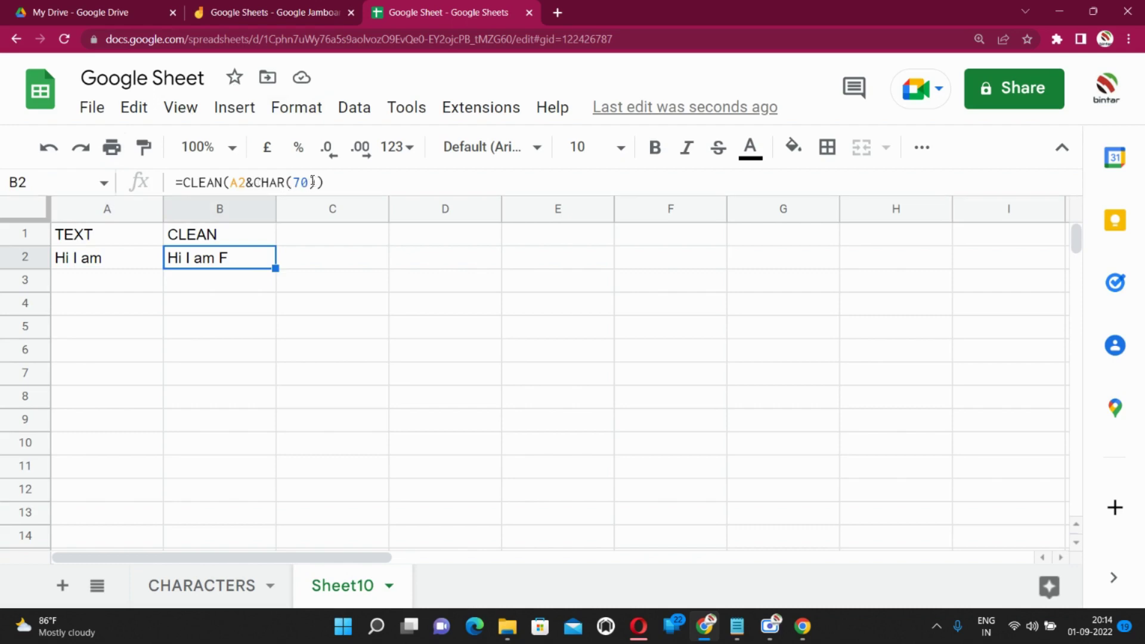
left_click(216, 240)
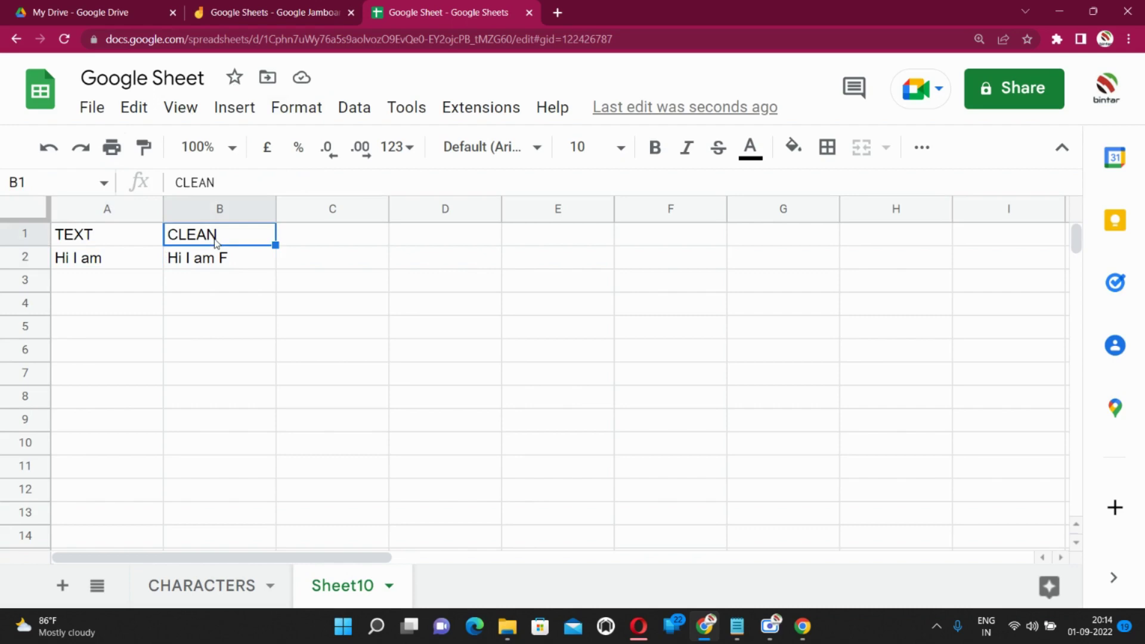
left_click(246, 269)
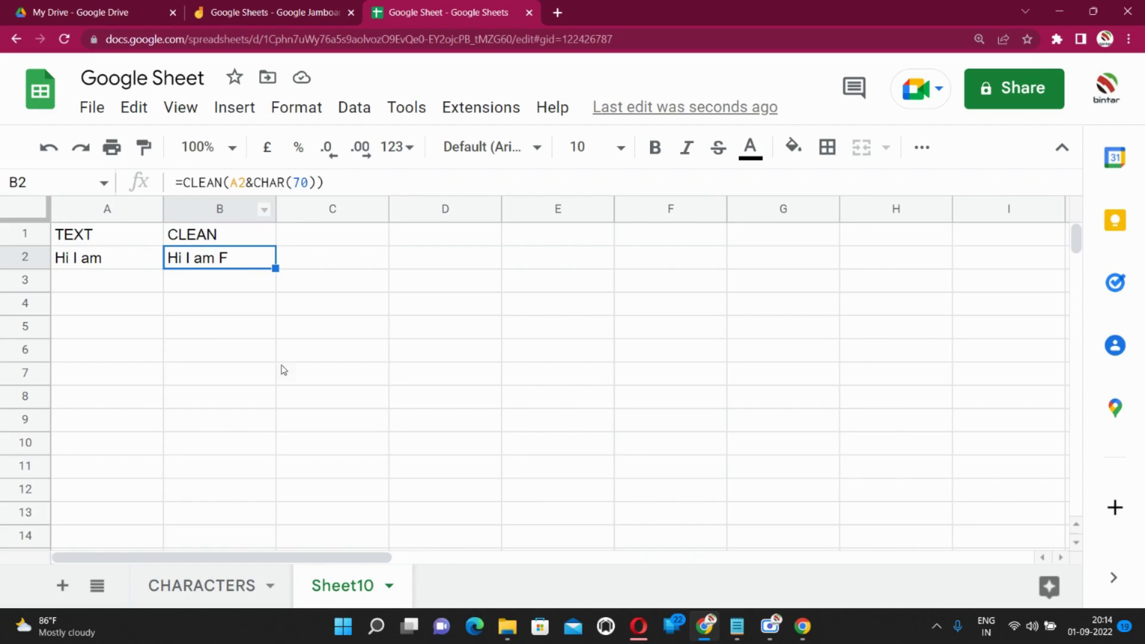
- Check the non-printable codes on the CHARACTERS sheet and change the CHAR number in B2's CLEAN formula to 1
left_click(220, 583)
scroll(204, 301, "up", 7)
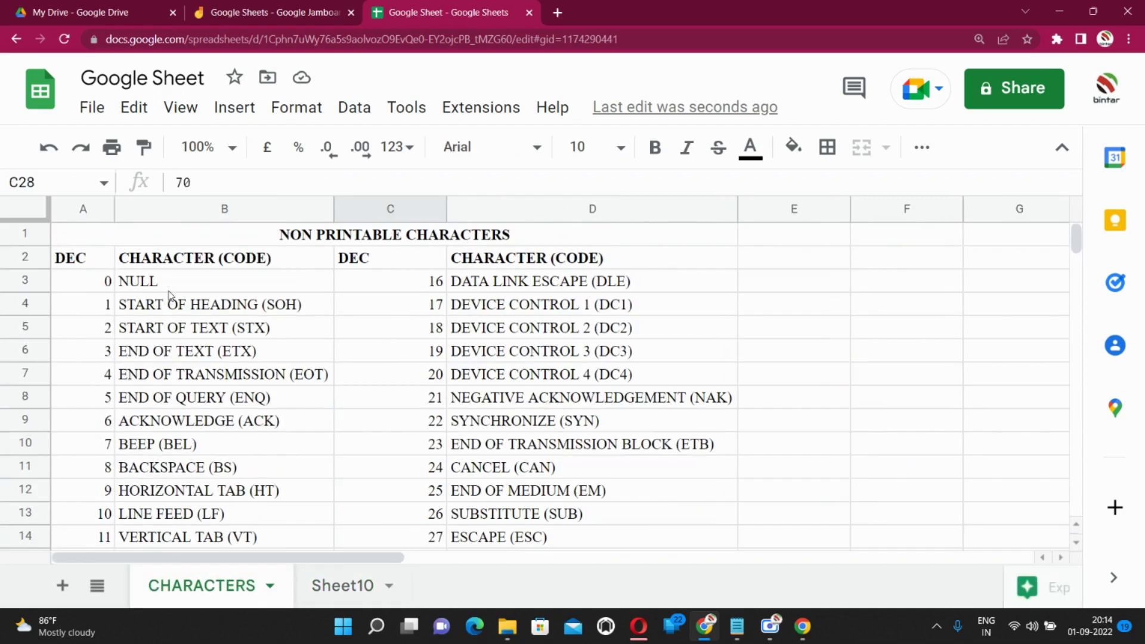
left_click(355, 593)
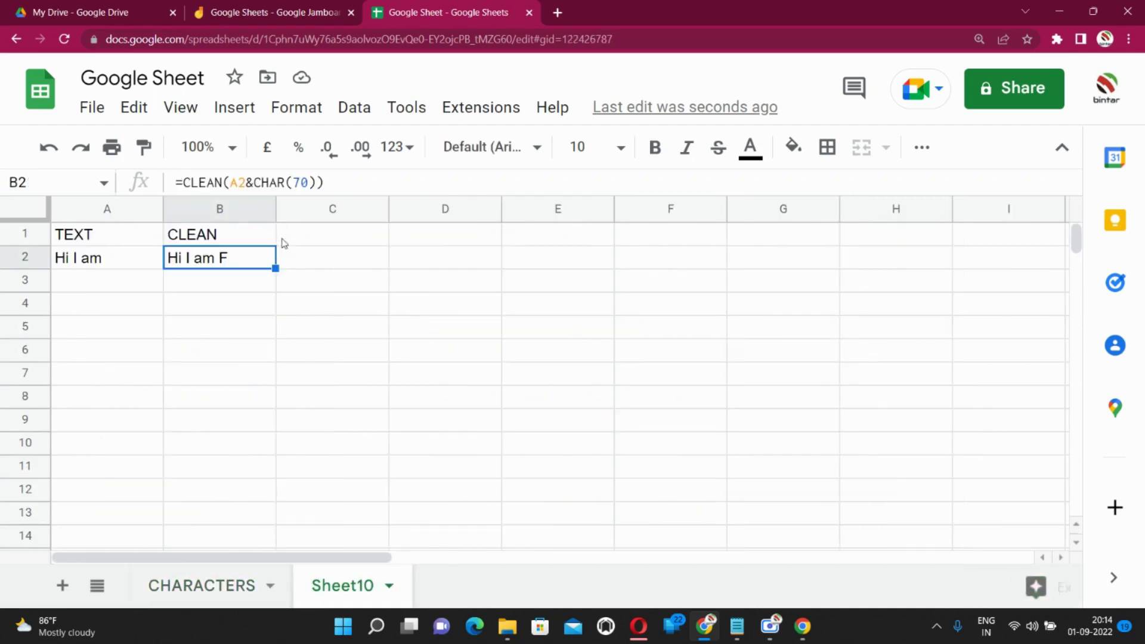
double_click(300, 182)
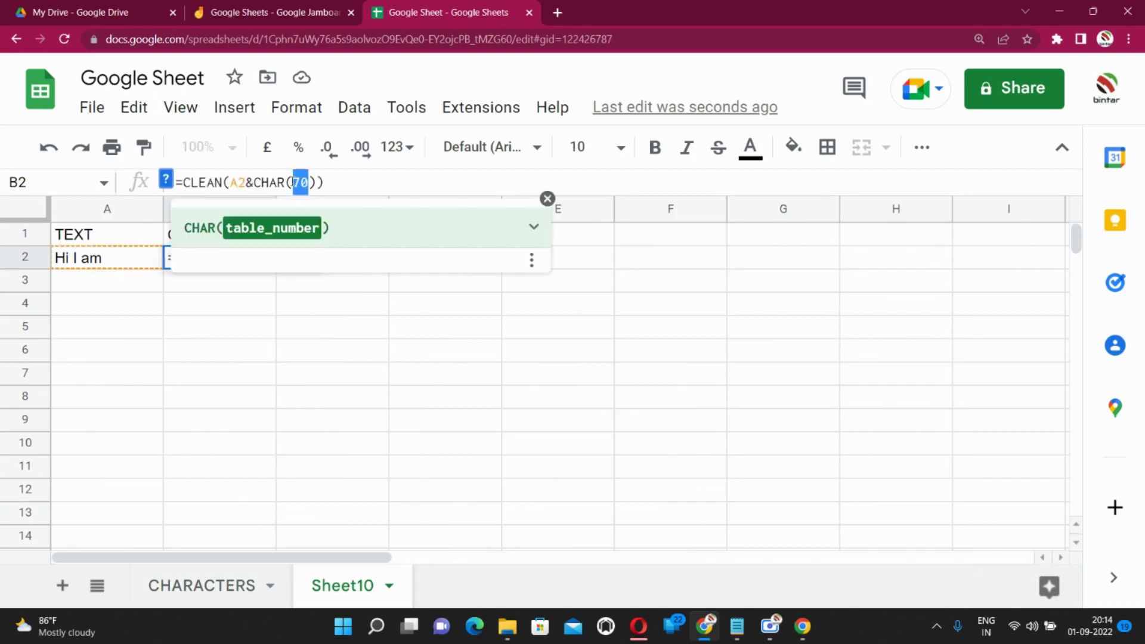
type("10")
left_click(382, 358)
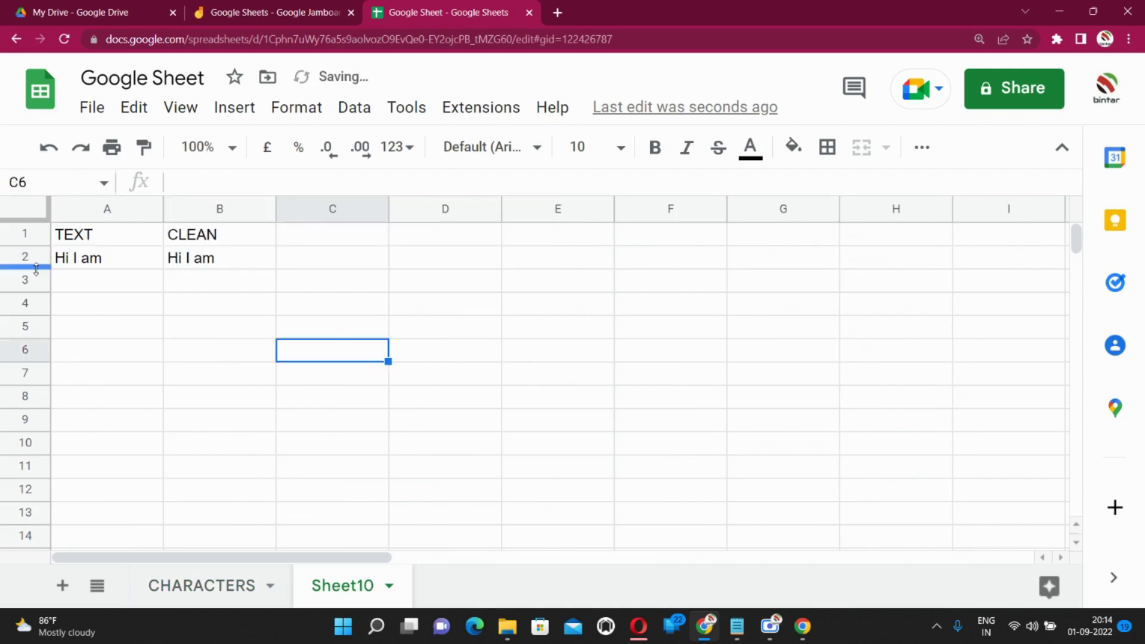
- Compare A2 with the CLEAN formula in B2 and review the non-printable codes up to 31 on the CHARACTERS sheet
left_click(125, 267)
left_click(205, 257)
left_click(230, 585)
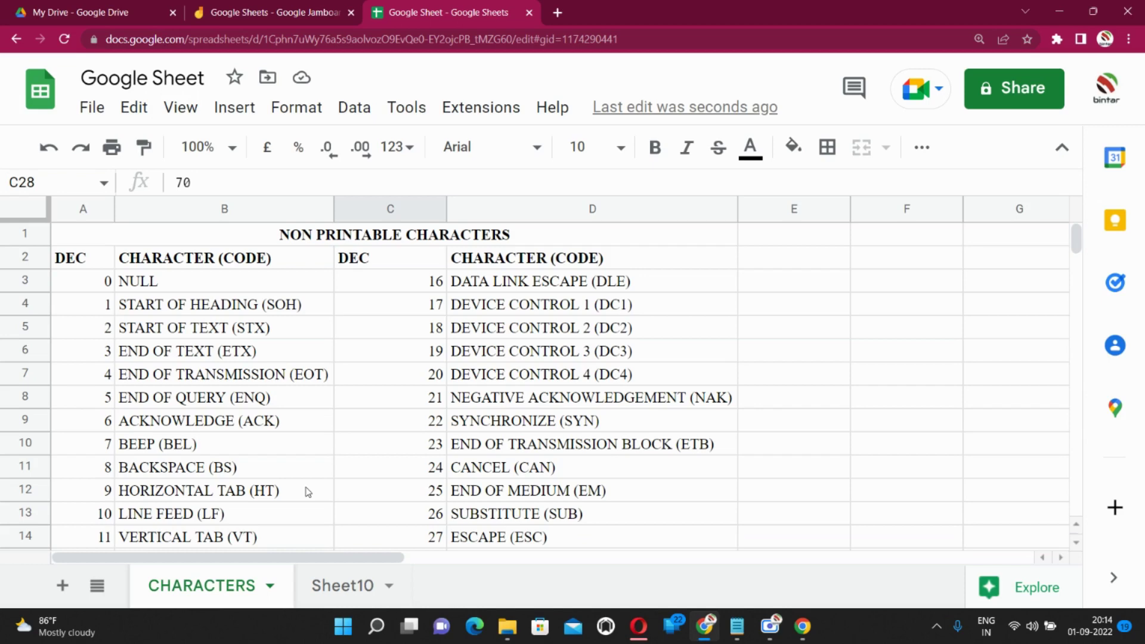
left_click(327, 597)
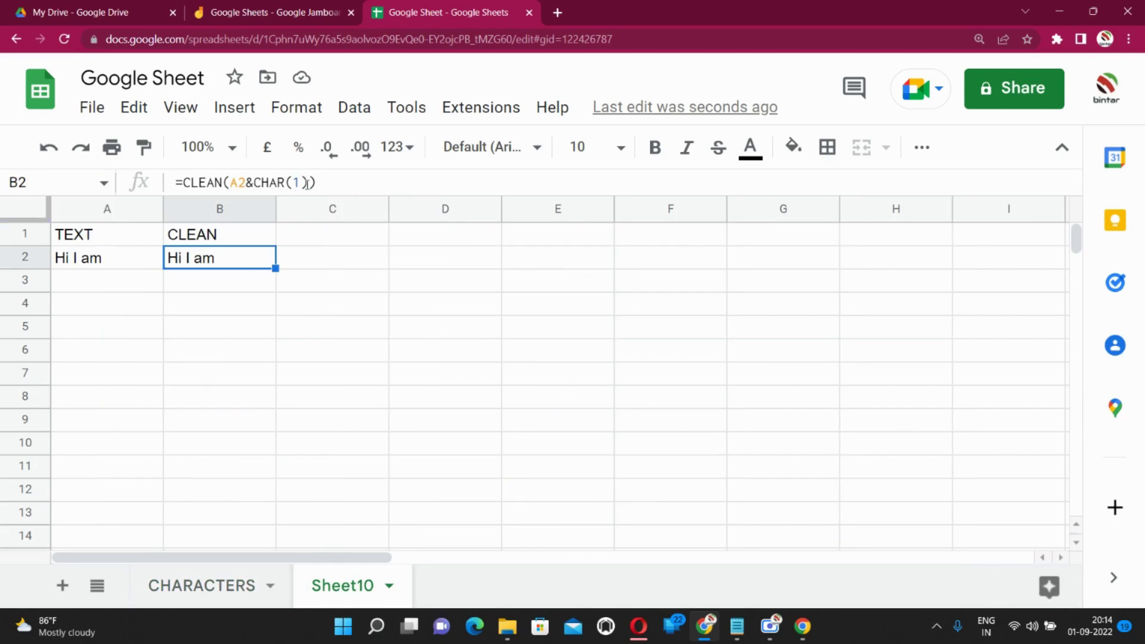
left_click(225, 596)
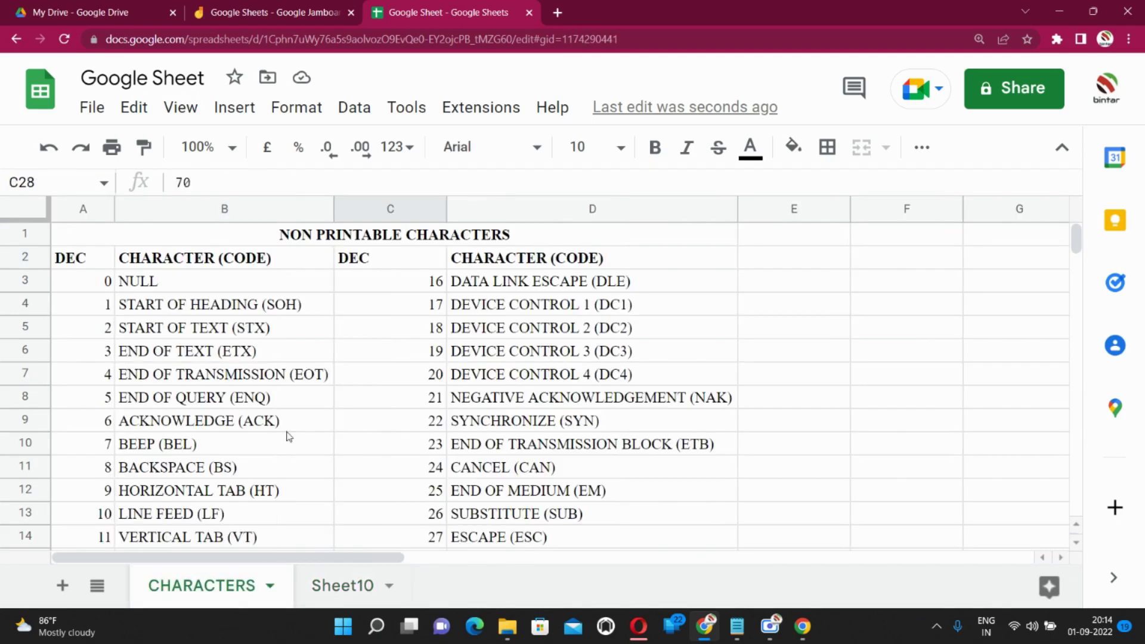
scroll(289, 435, "down", 3)
scroll(289, 435, "down", 2)
left_click(435, 356)
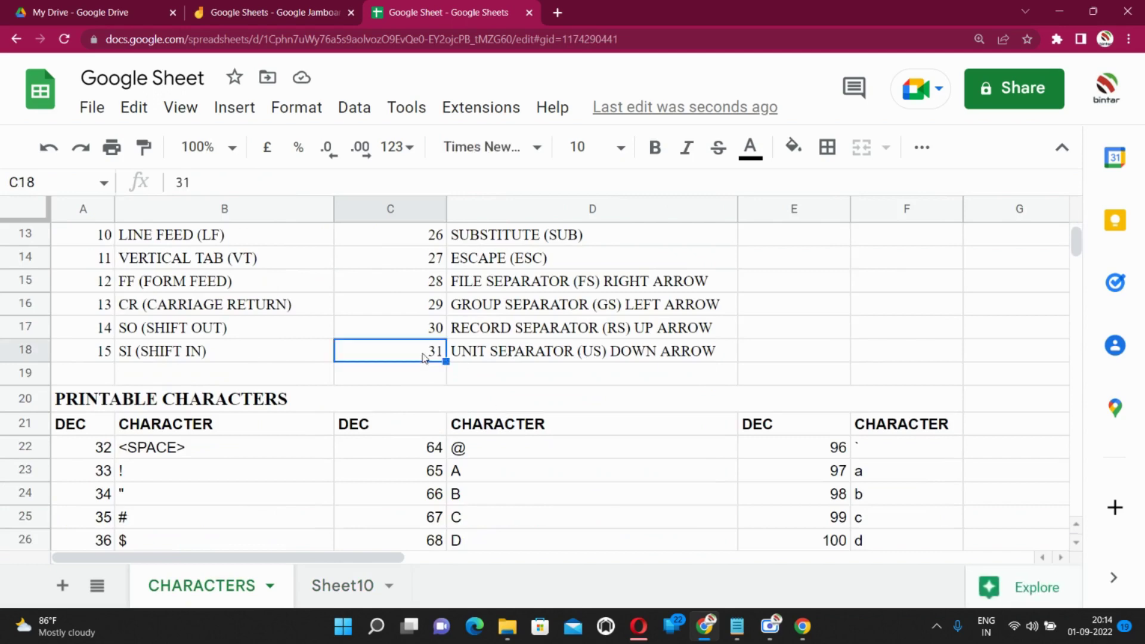
- Change the CHAR number in B2's CLEAN formula to 32 and compare the result with the text in A2
left_click(330, 585)
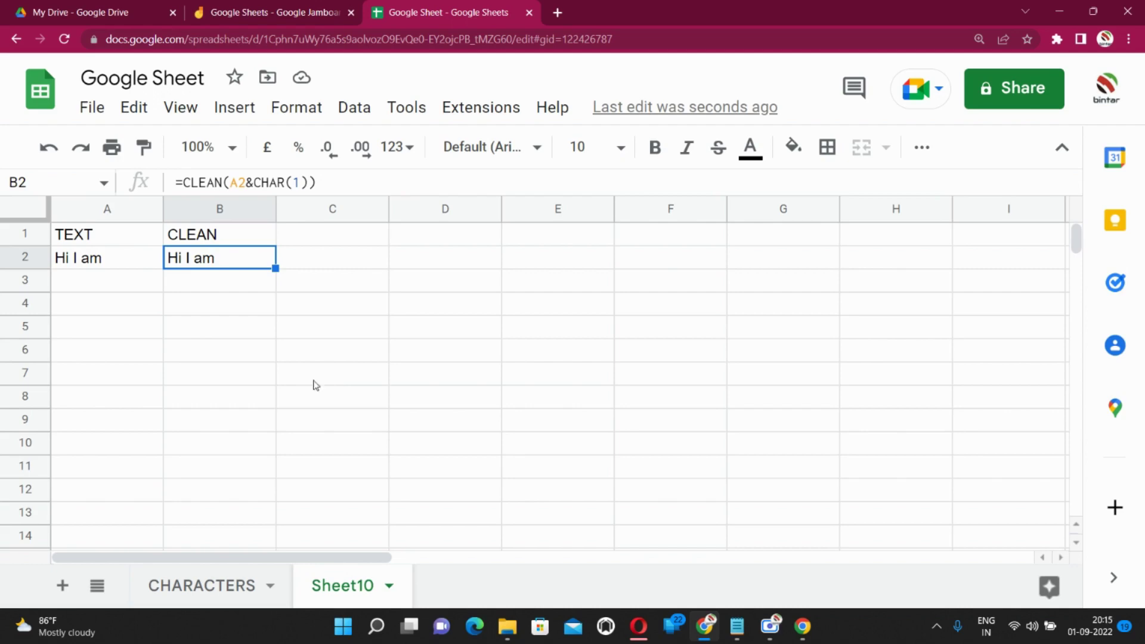
left_click(258, 585)
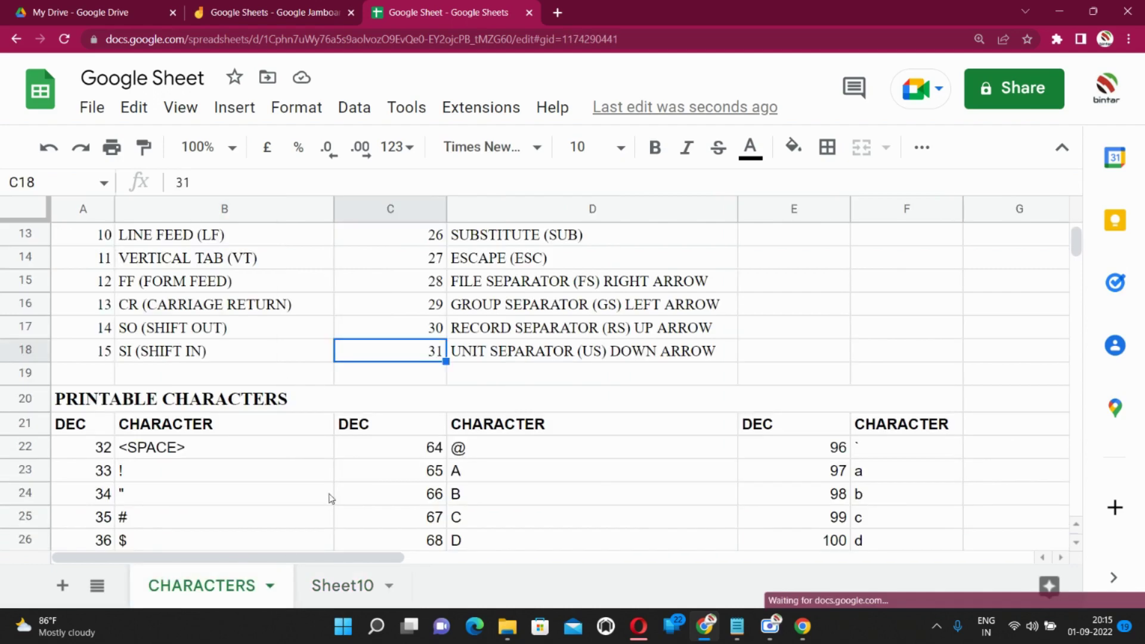
left_click(332, 582)
left_click(294, 182)
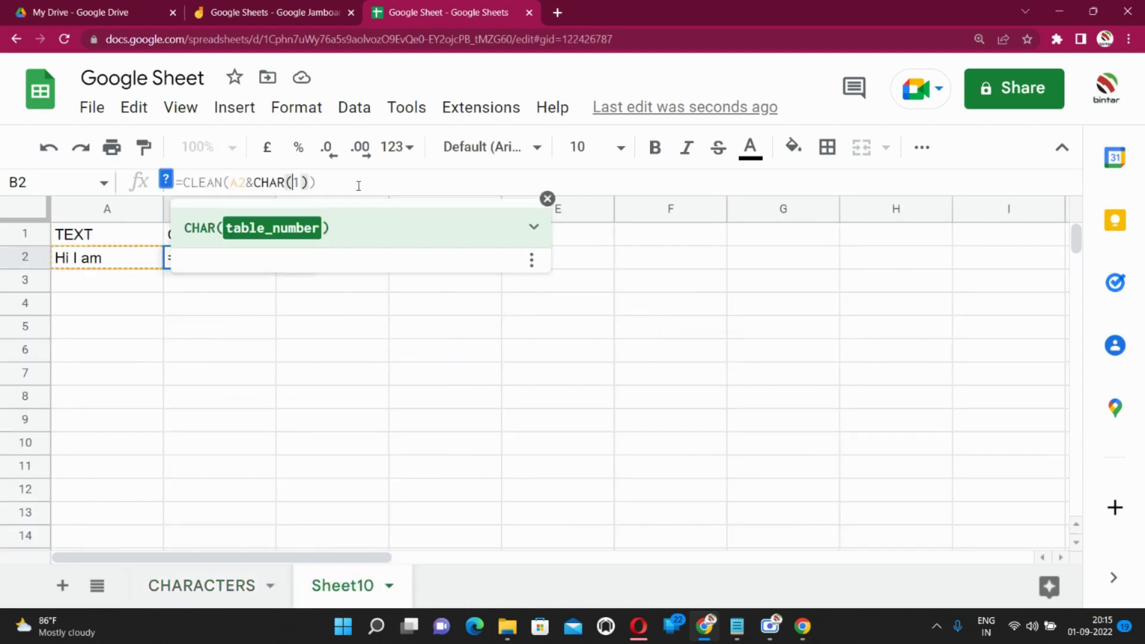
type("32")
key("Return")
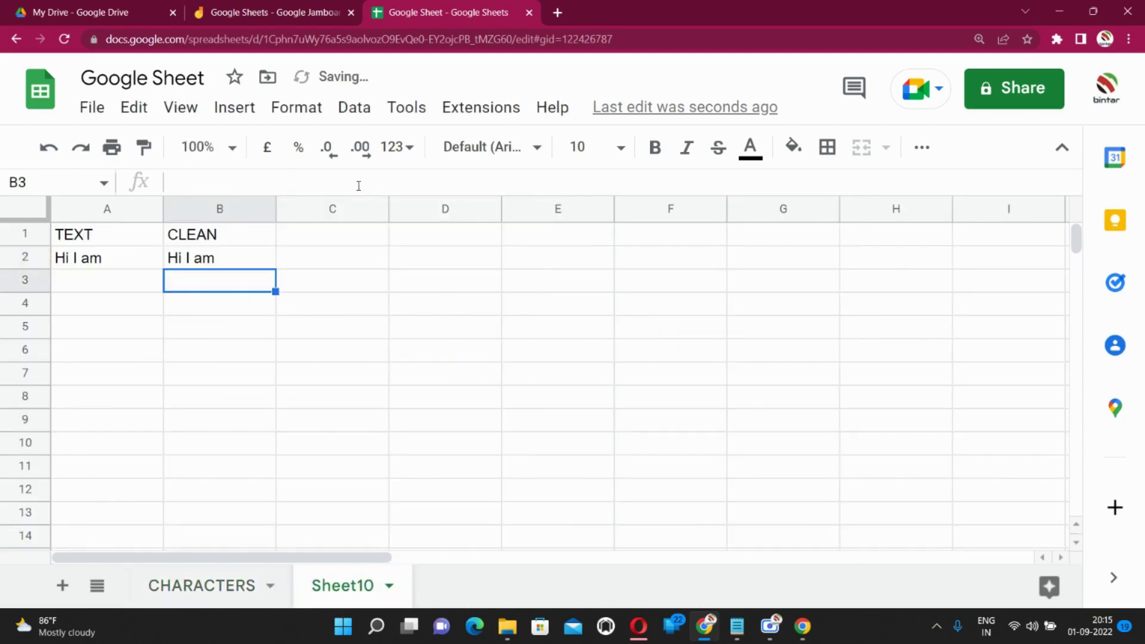
left_click(124, 266)
left_click(206, 257)
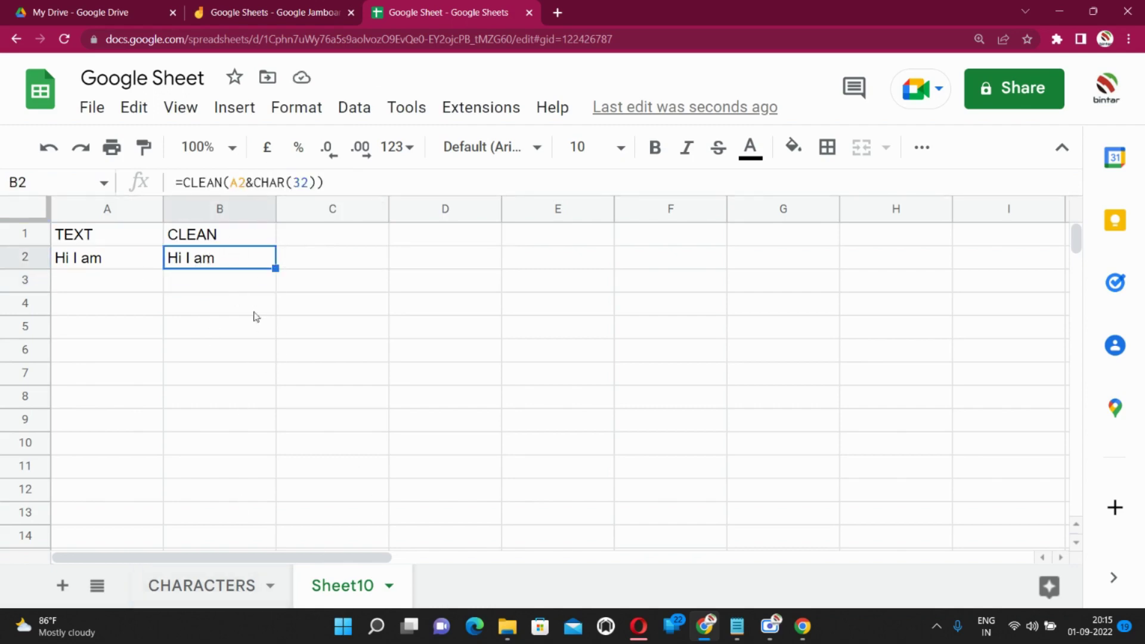
- Enter the sample text "I am" in B4 with a long run of spaces between the words, and inspect the cell
double_click(225, 304)
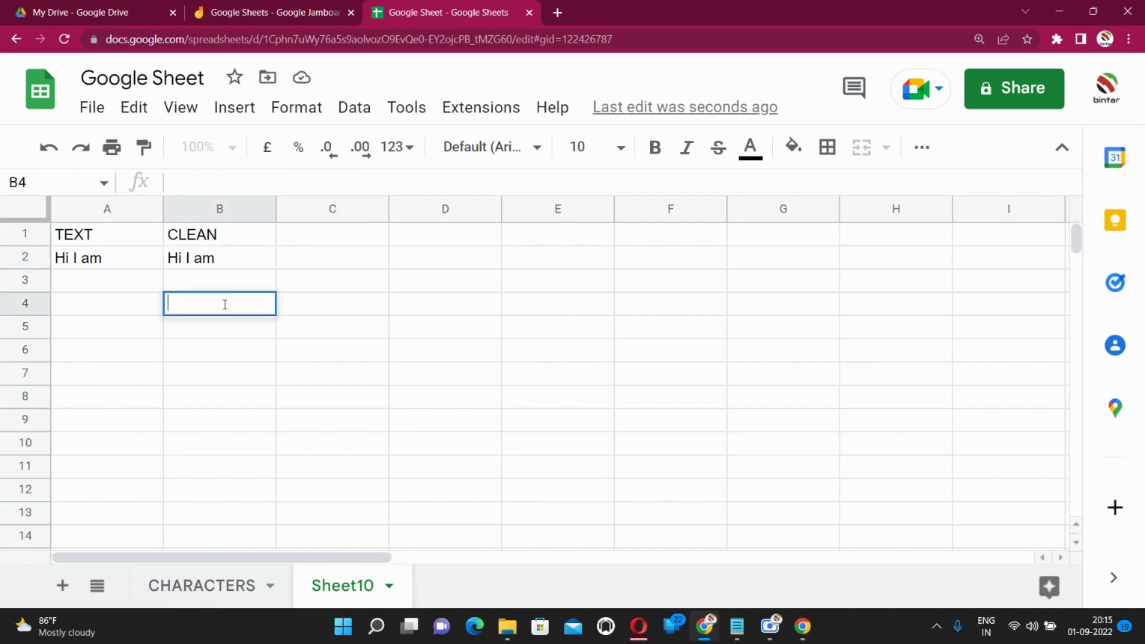
type("I          am")
left_click(382, 421)
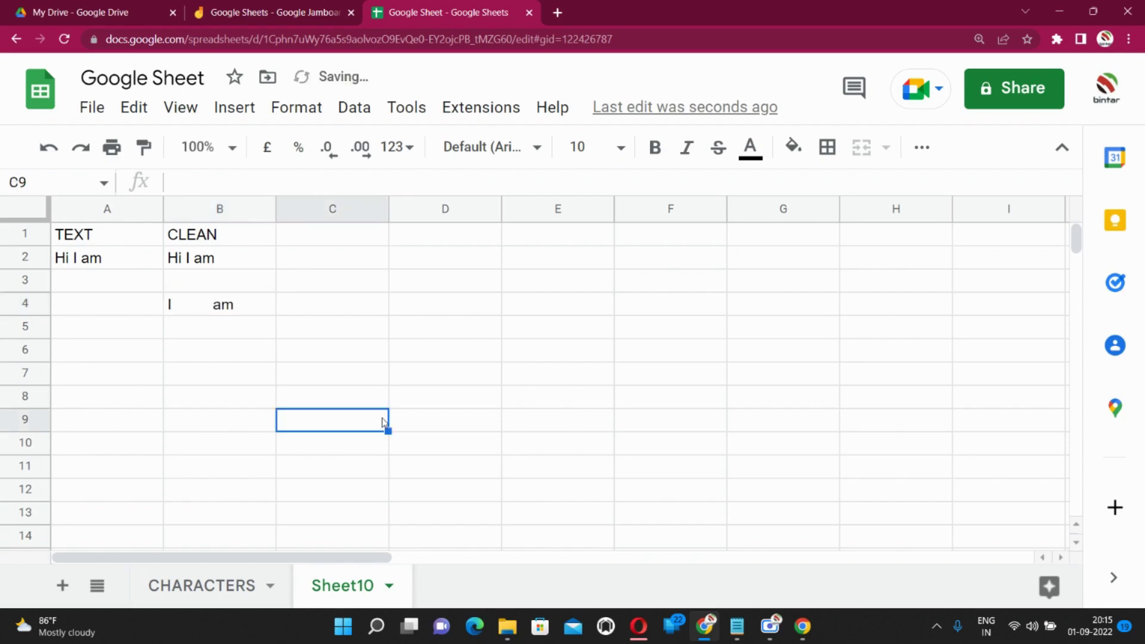
left_click(201, 313)
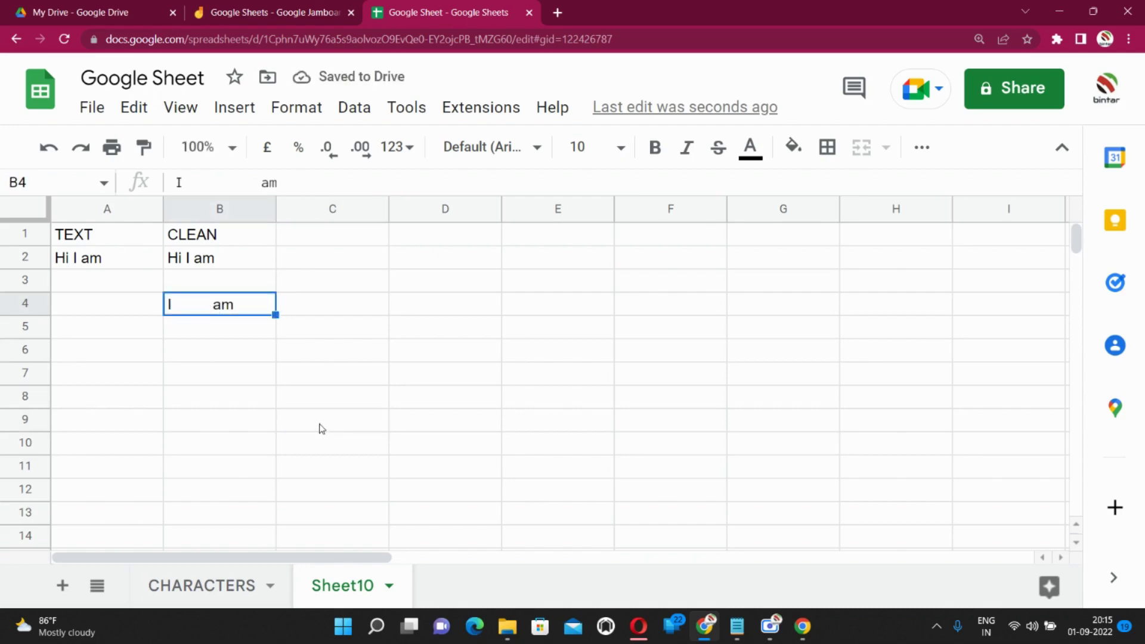
left_click(189, 327)
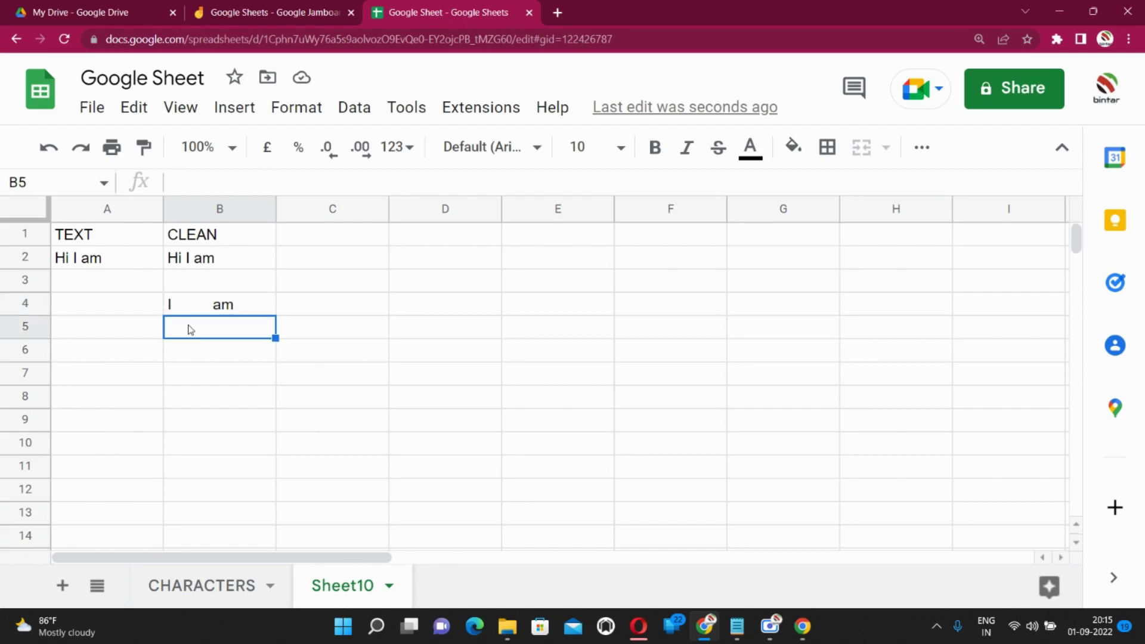
left_click(210, 307)
double_click(203, 310)
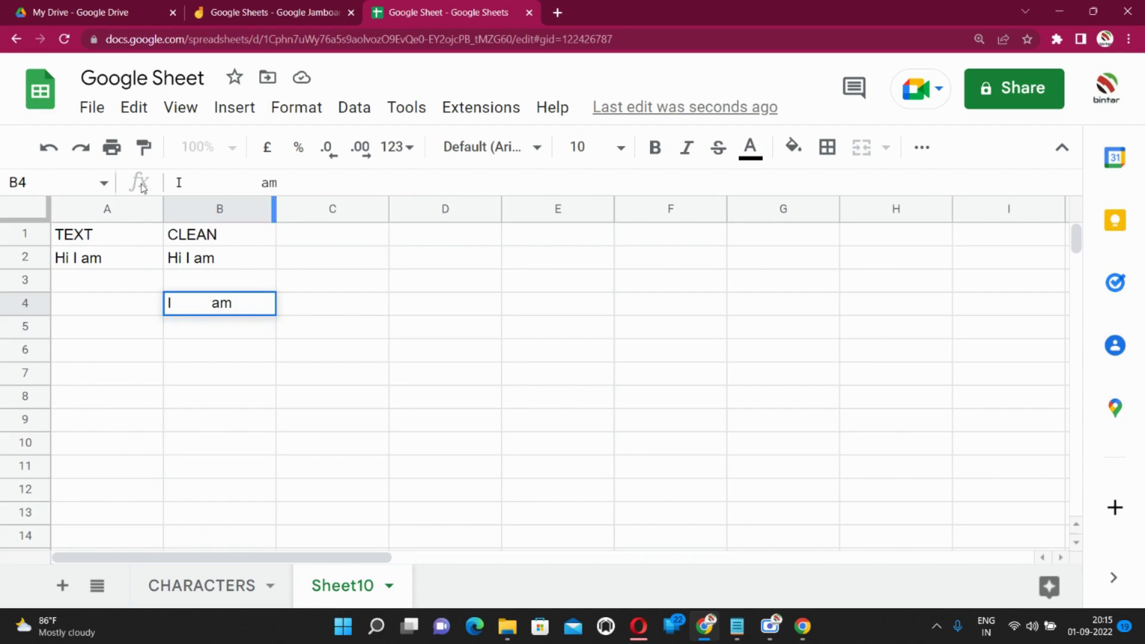
- Review B2's CLEAN formula and highlight the non-printable codes 0 to 31 on the CHARACTERS sheet
left_click(212, 259)
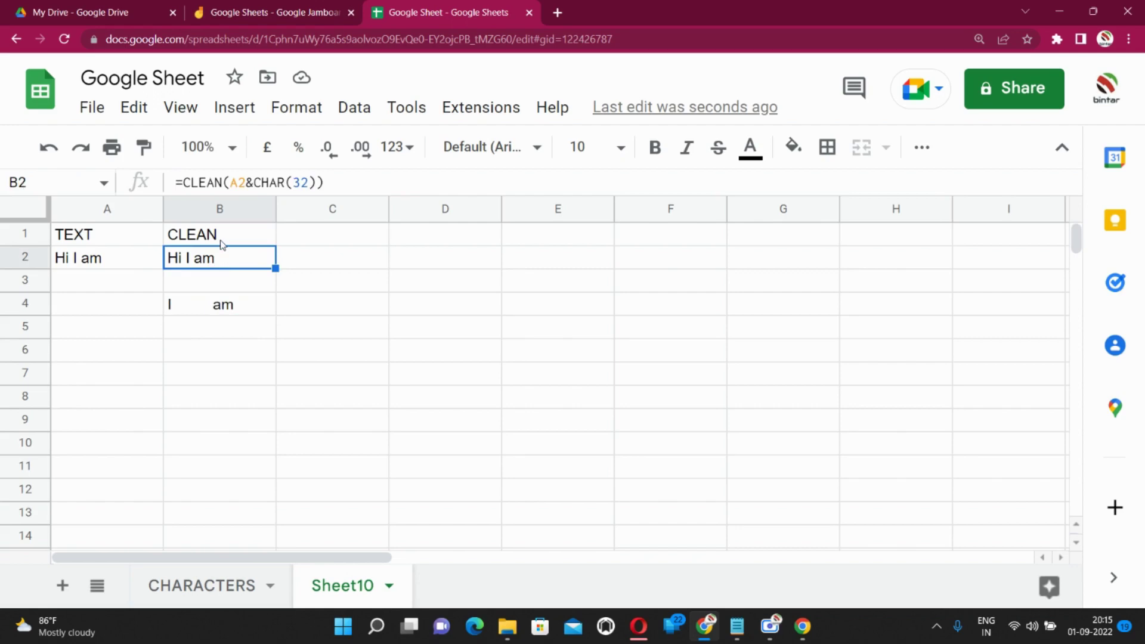
left_click(224, 584)
scroll(282, 327, "up", 4)
left_click_drag(113, 281, 519, 391)
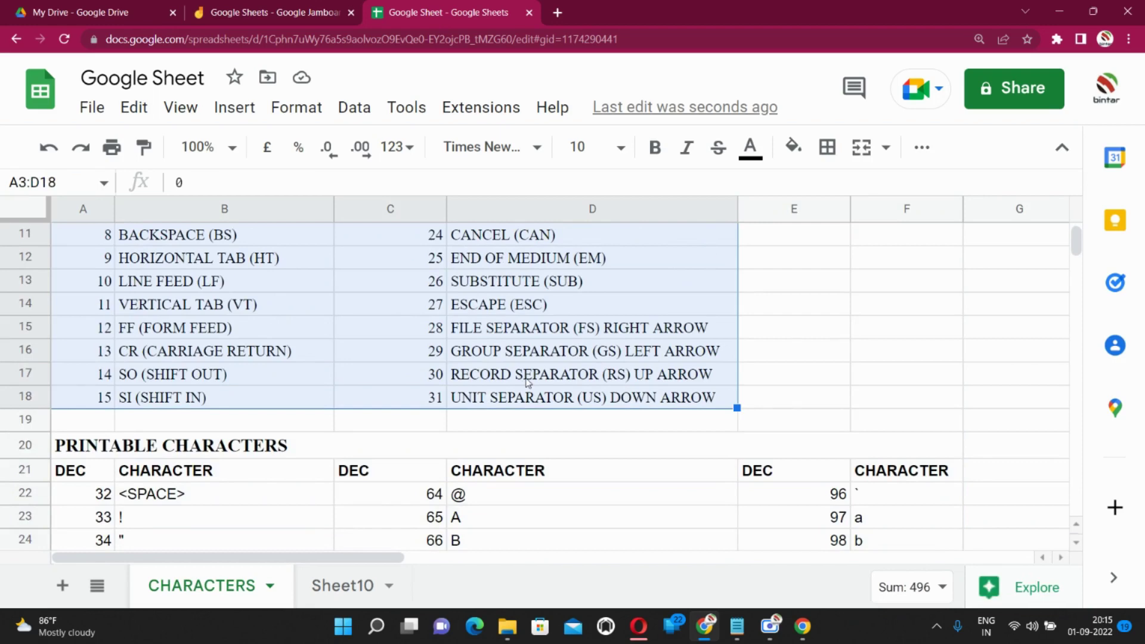
left_click(350, 590)
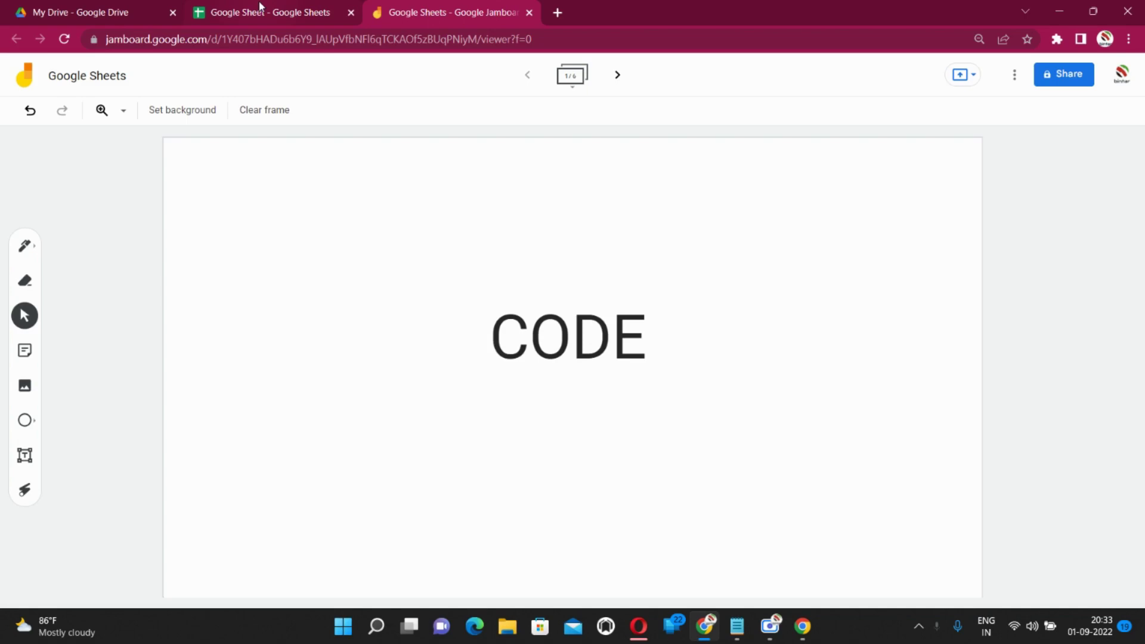
- Switch from Jamboard to the Google Sheets spreadsheet and select cell A1 on Sheet10
left_click(260, 7)
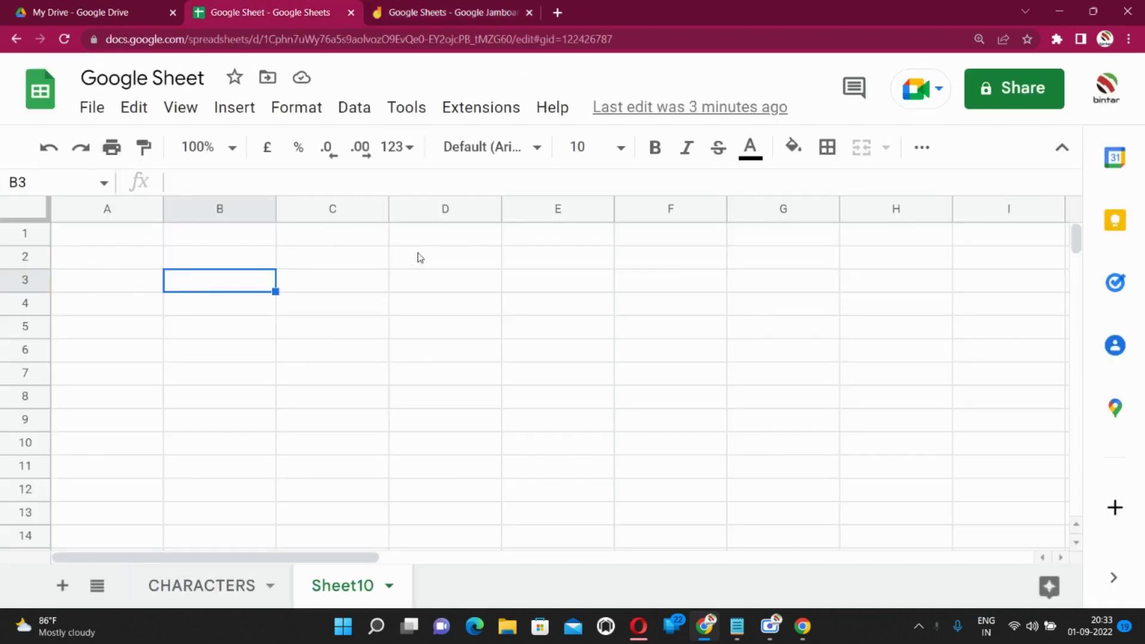
left_click(480, 13)
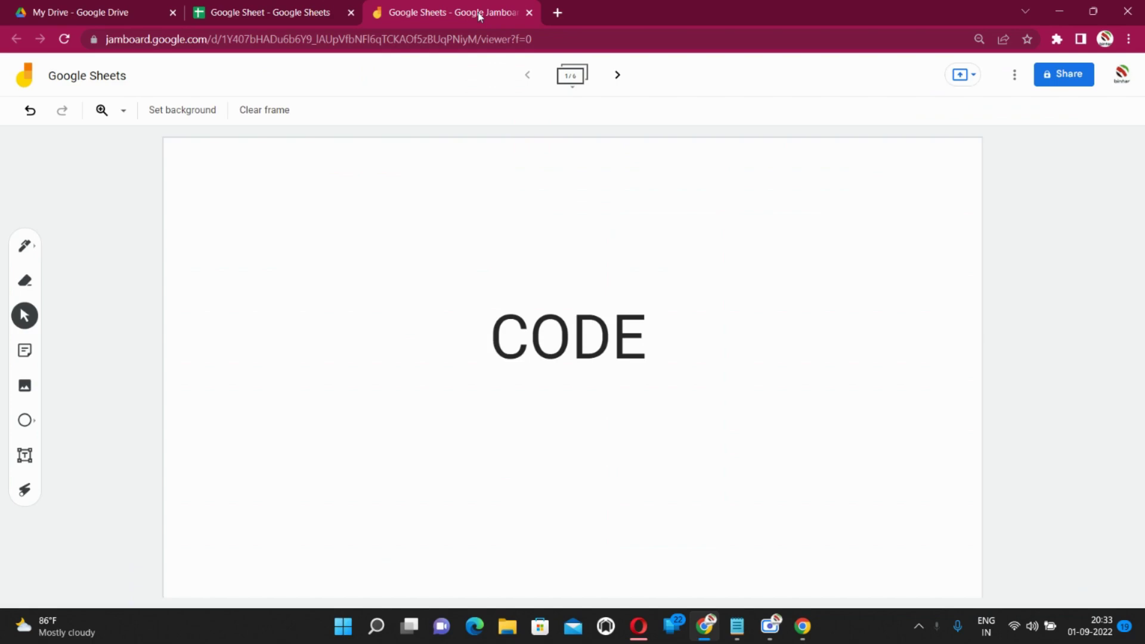
left_click(302, 18)
left_click(113, 241)
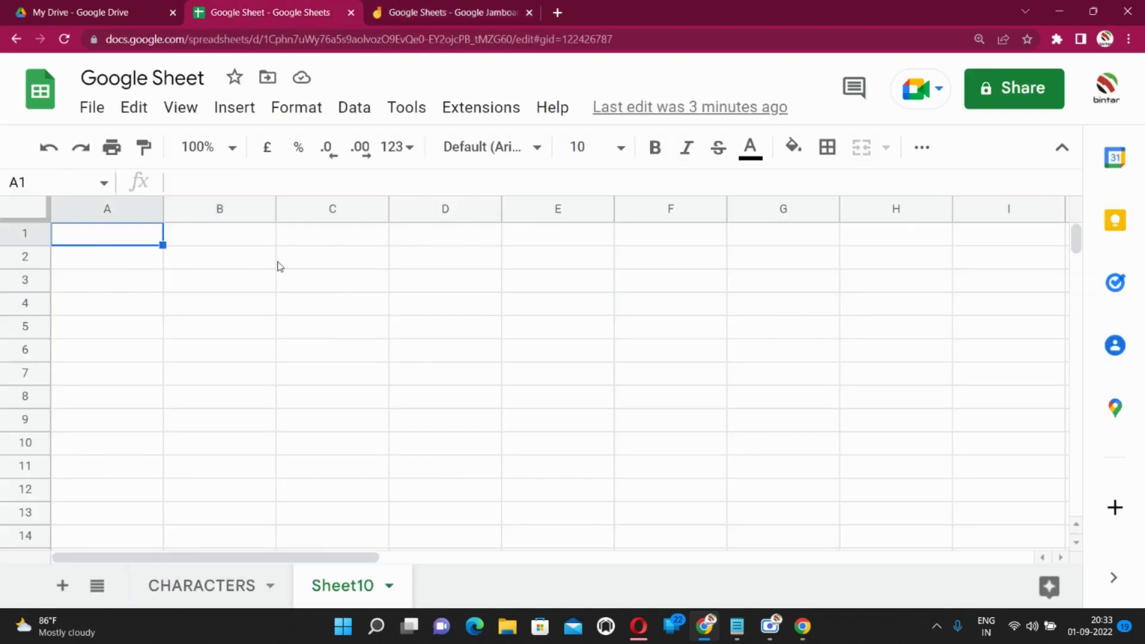
type("sTRING")
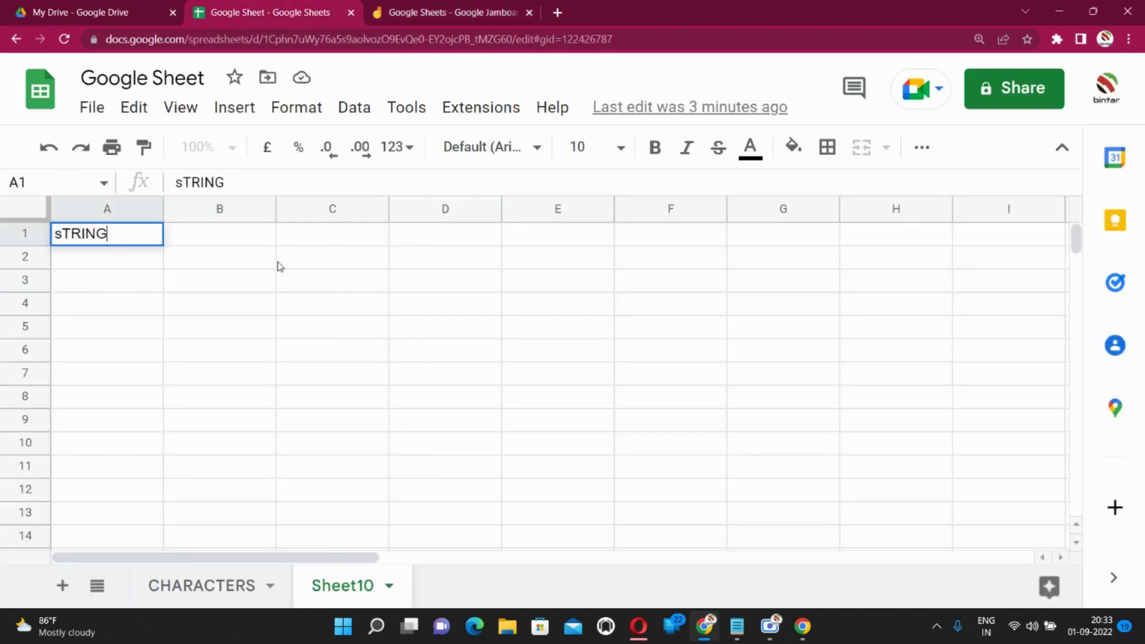
key("BackSpace")
key("BackSpace")
key("BackSpace")
key("BackSpace")
key("BackSpace")
key("BackSpace")
- Enter the headings "String" in A1 and "code" in B1
type("Str")
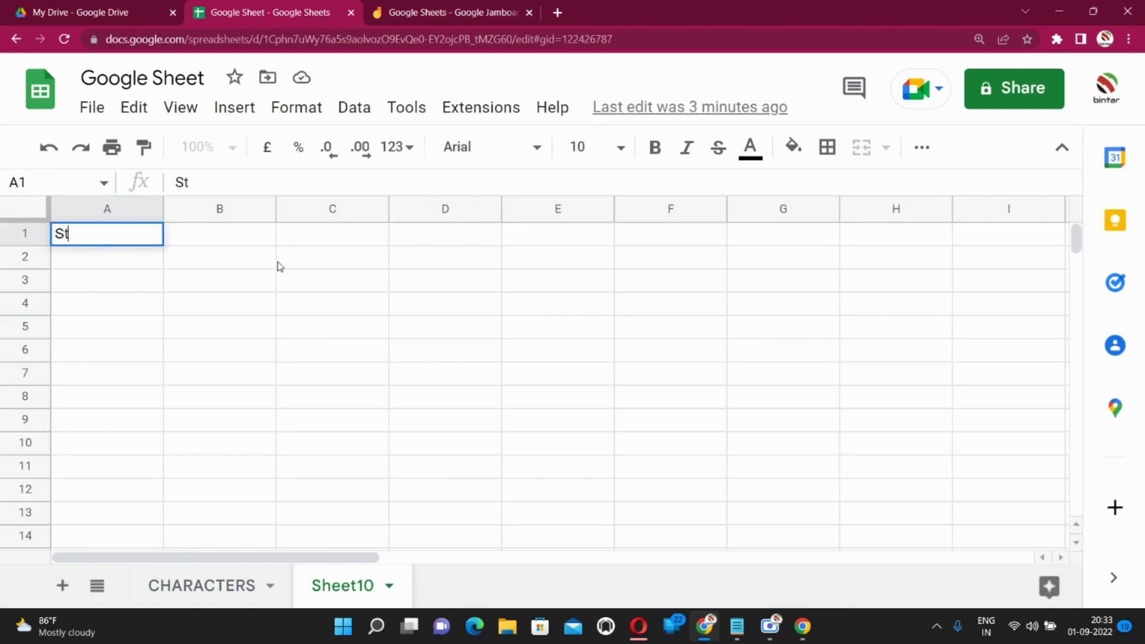
key("BackSpace")
type("ring")
key("Tab")
type("code")
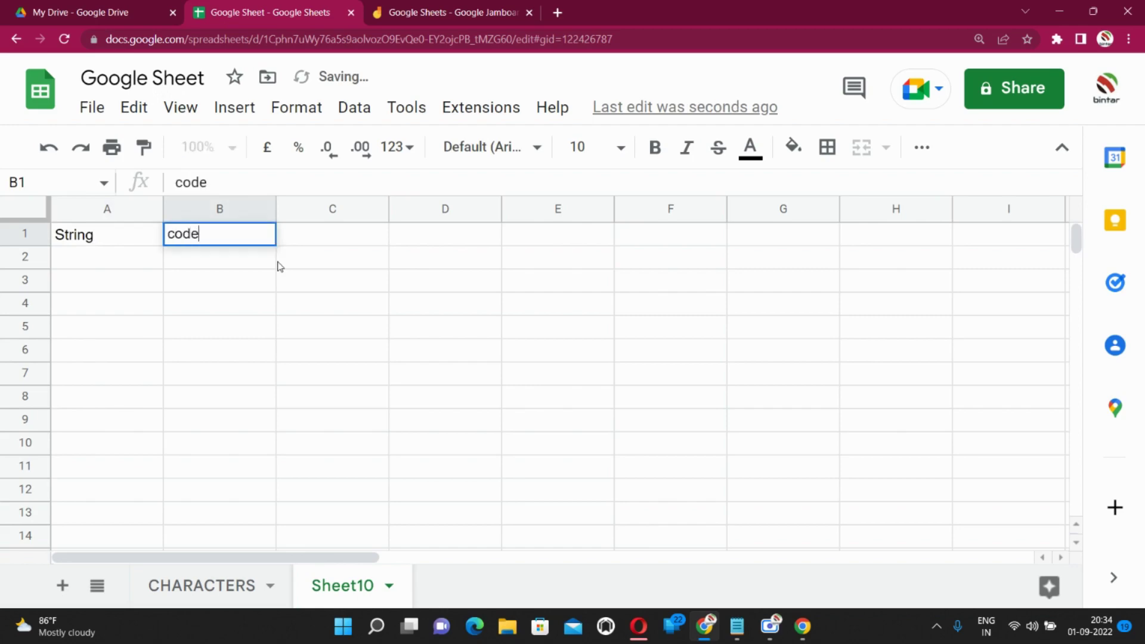
key("Return")
- Enter "Time" in A2 and the formula =CODE(A2) in B2
key("Left")
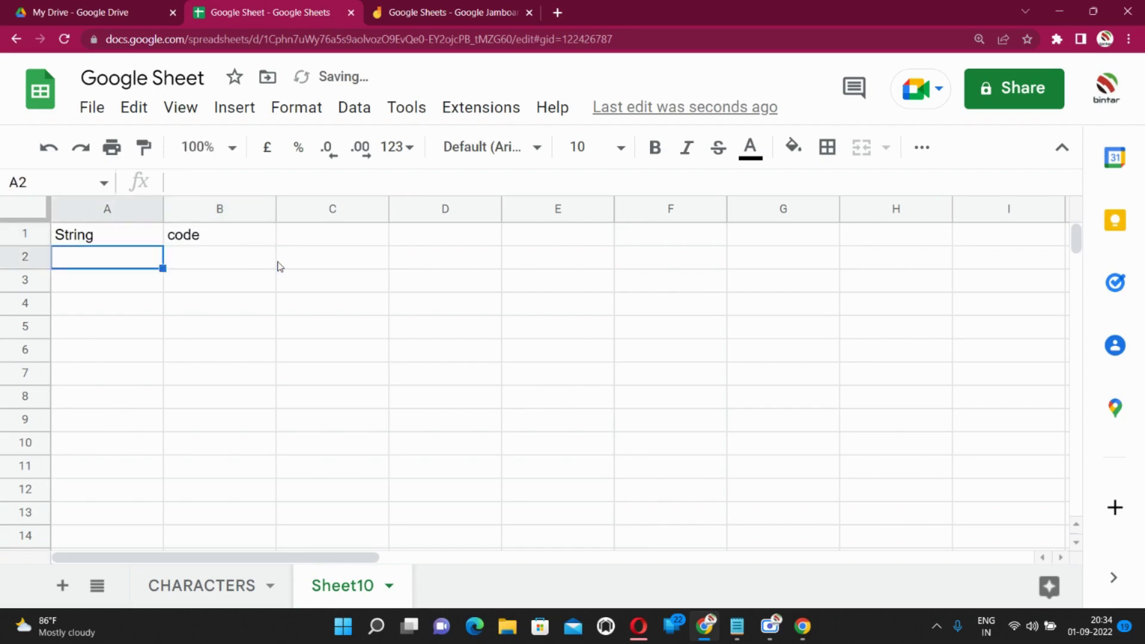
type("Time")
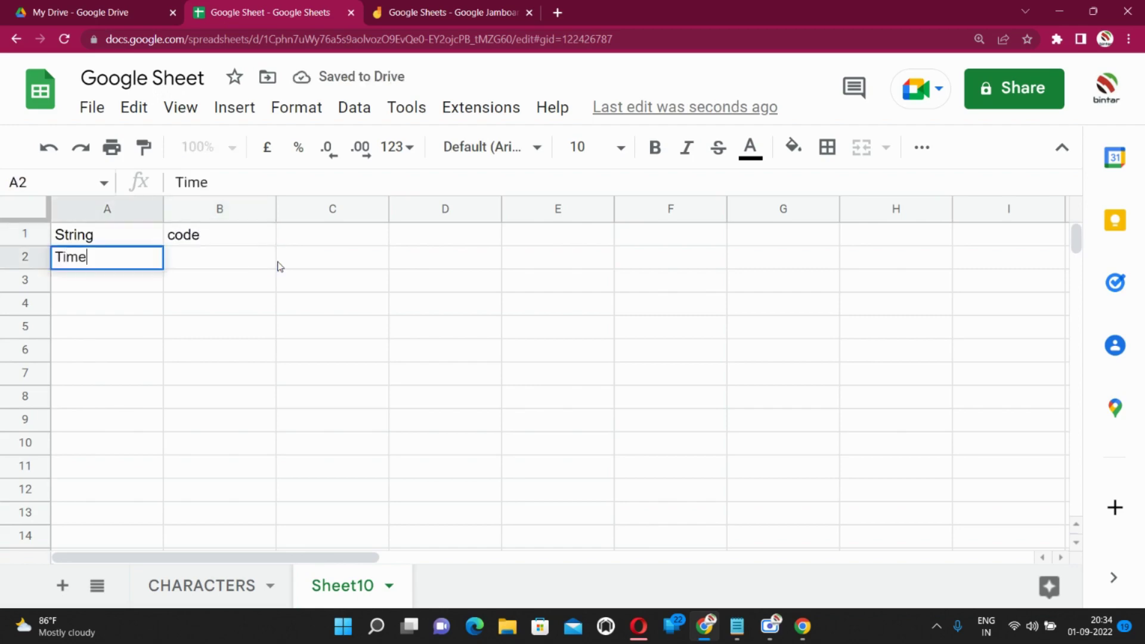
key("Tab")
type("=")
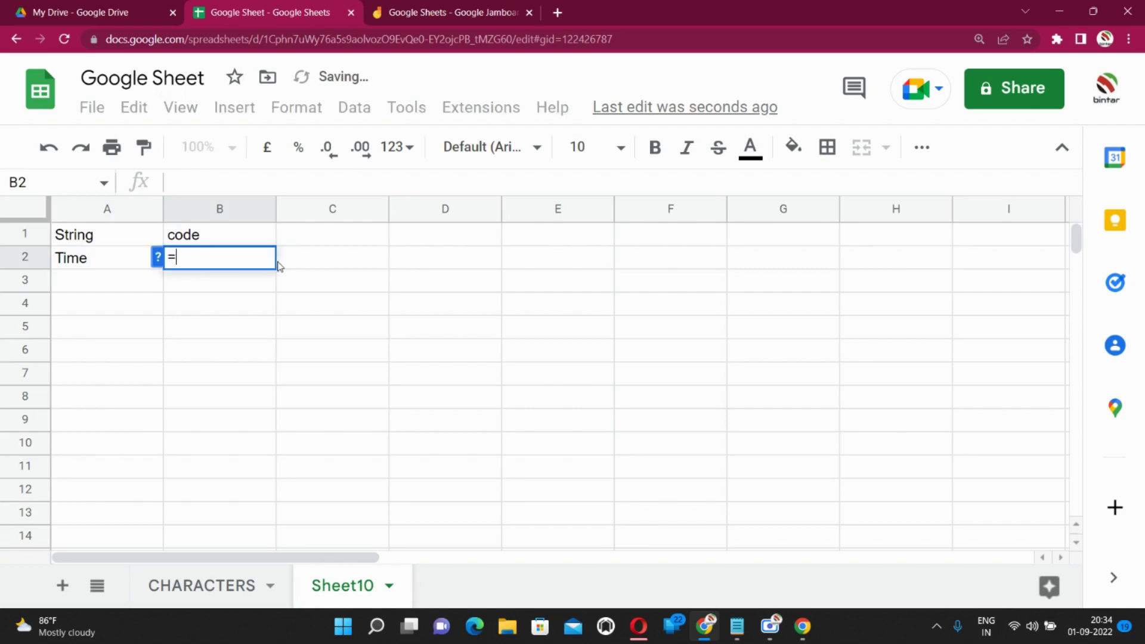
type("code")
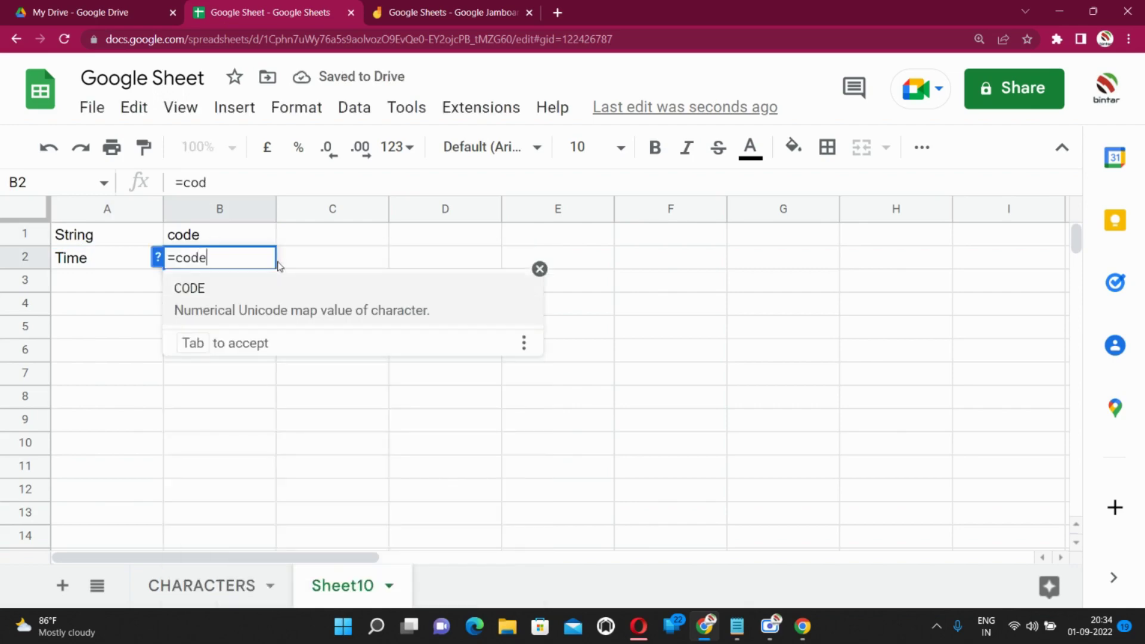
key("Tab")
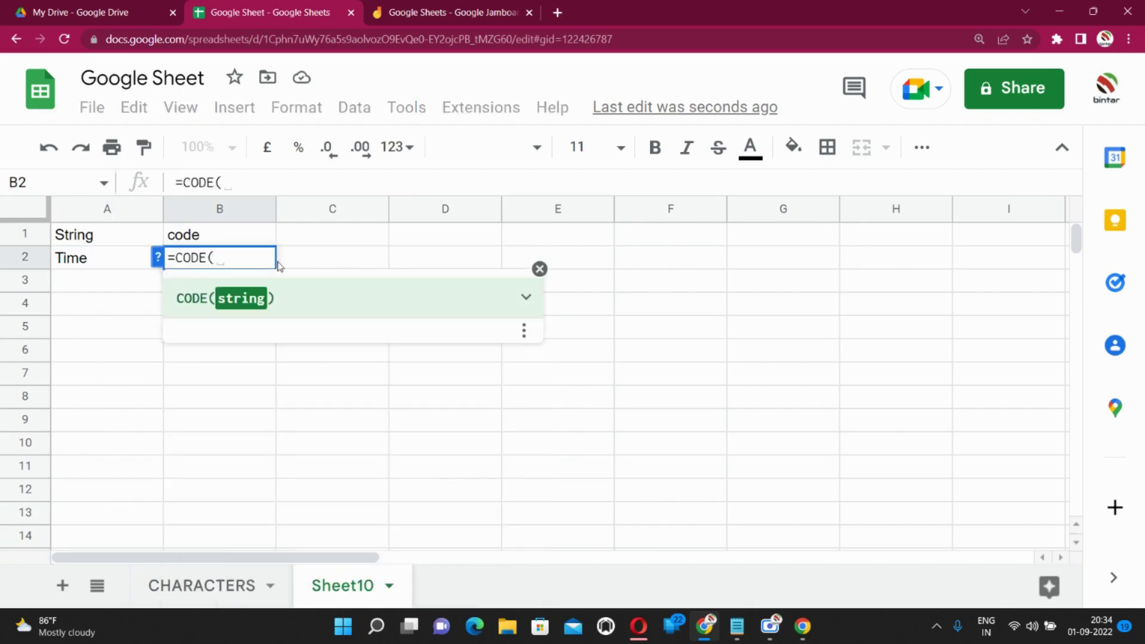
left_click(93, 268)
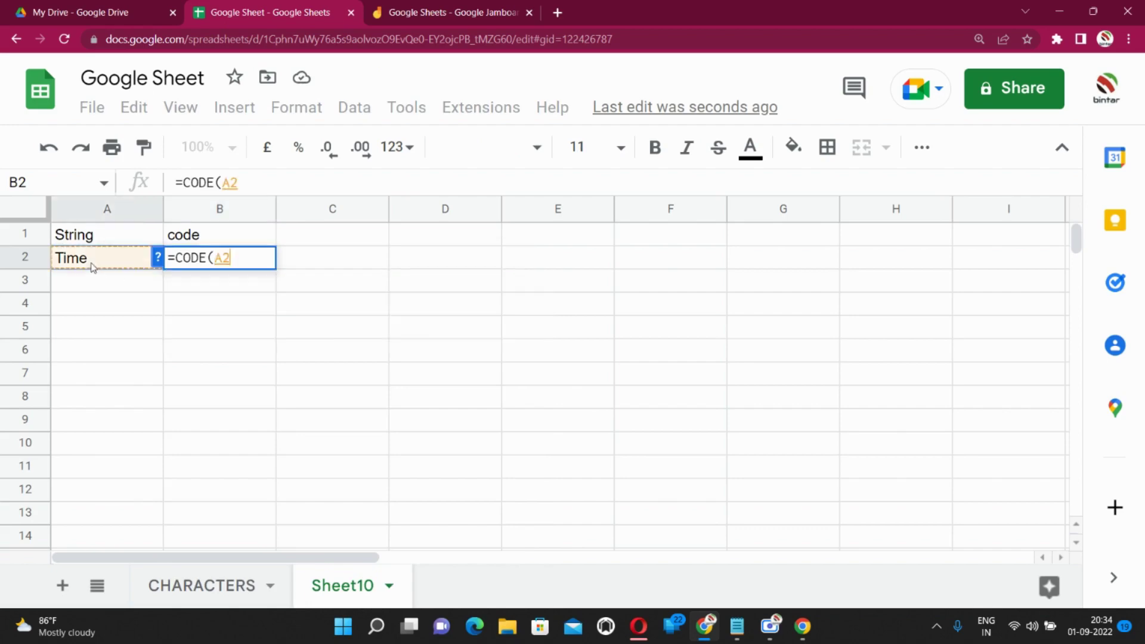
type(")")
key("Return")
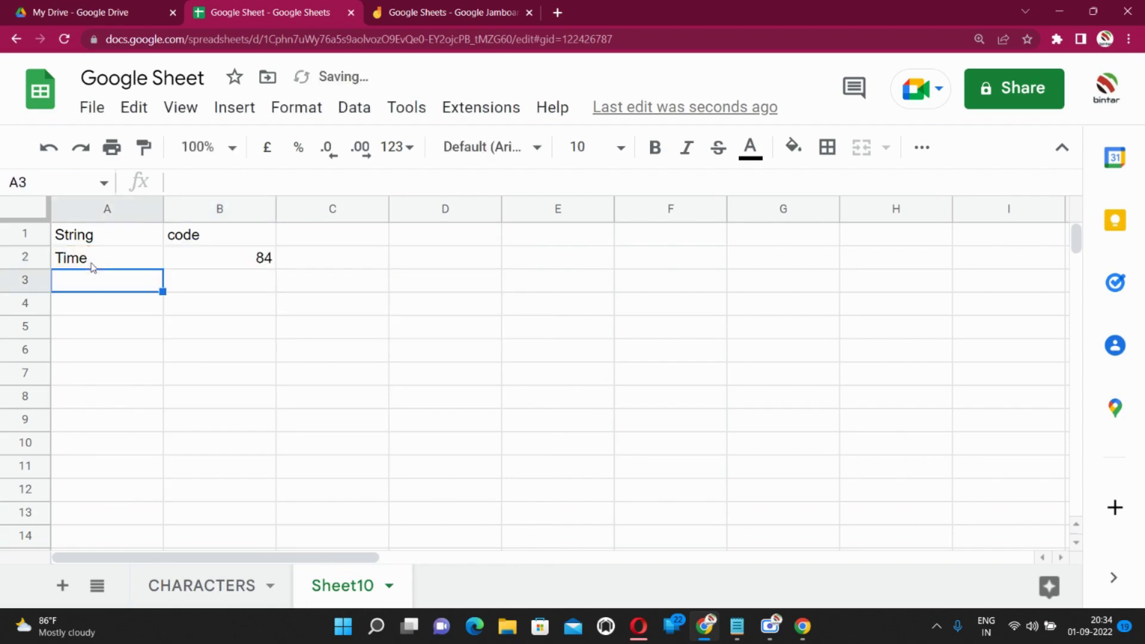
- Look up B2's CODE result in the printable characters table on the CHARACTERS sheet and check its matching character
left_click(234, 261)
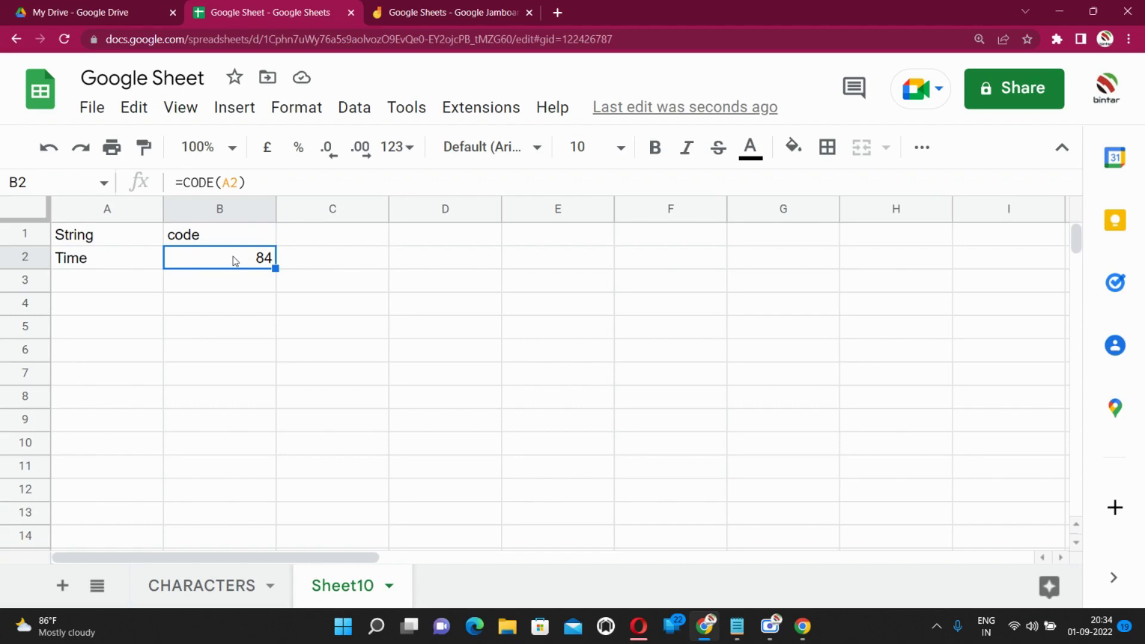
left_click(217, 585)
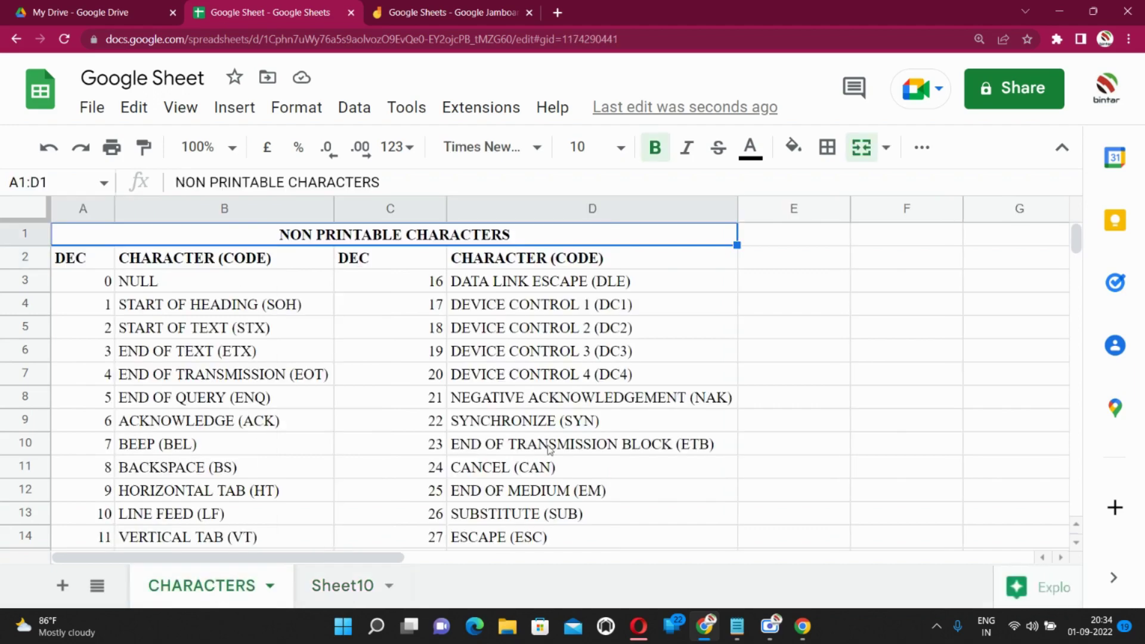
scroll(632, 420, "down", 10)
scroll(632, 422, "down", 3)
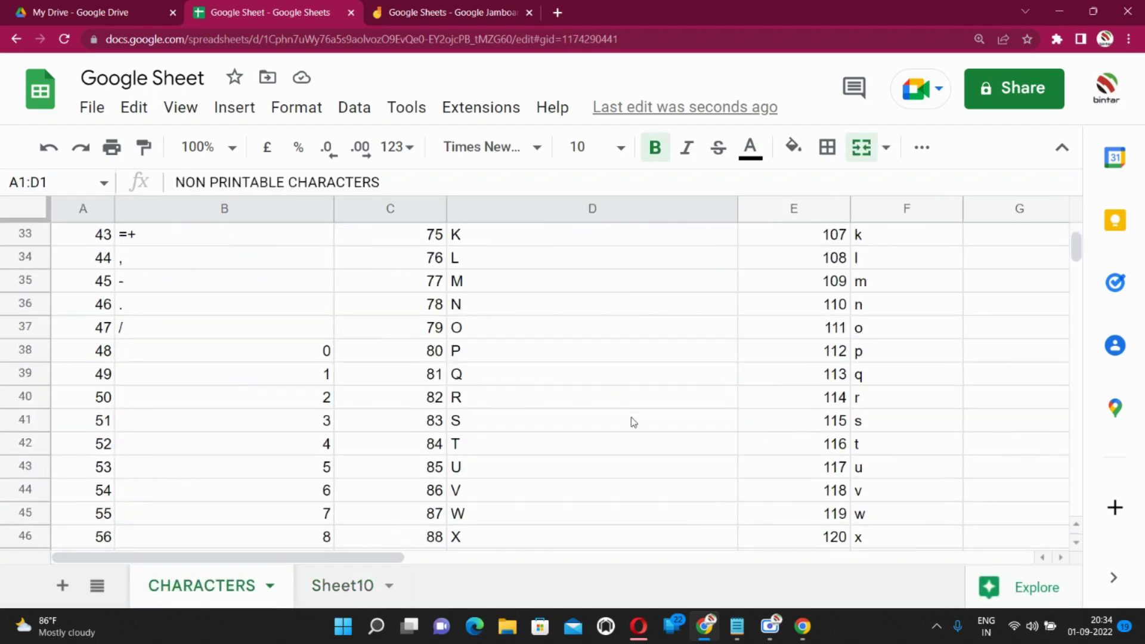
left_click(422, 448)
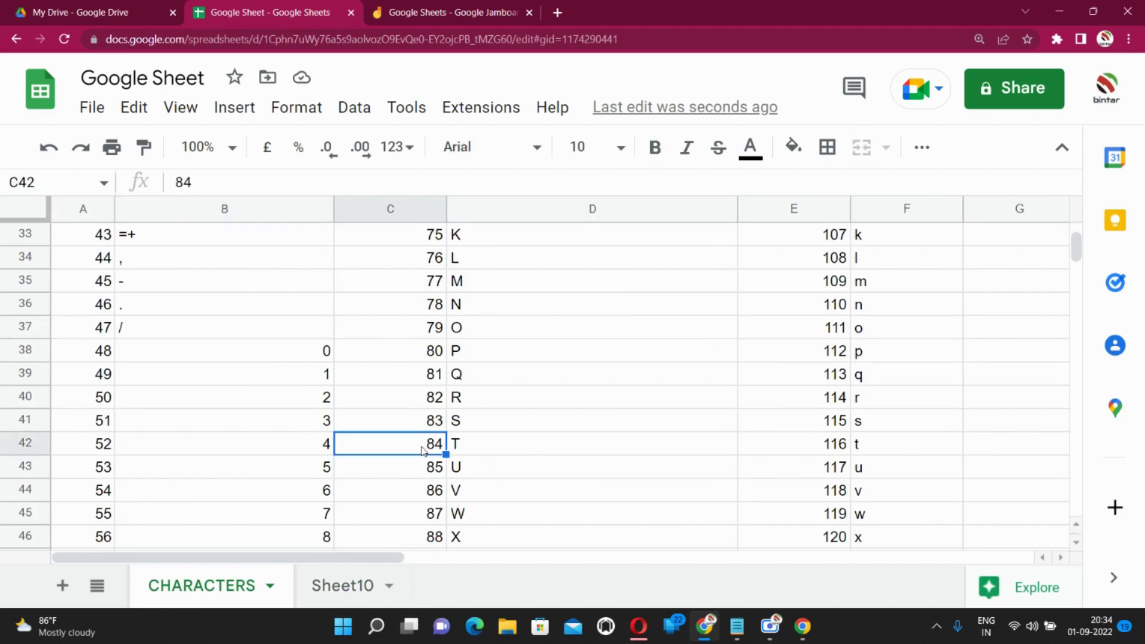
left_click(474, 451)
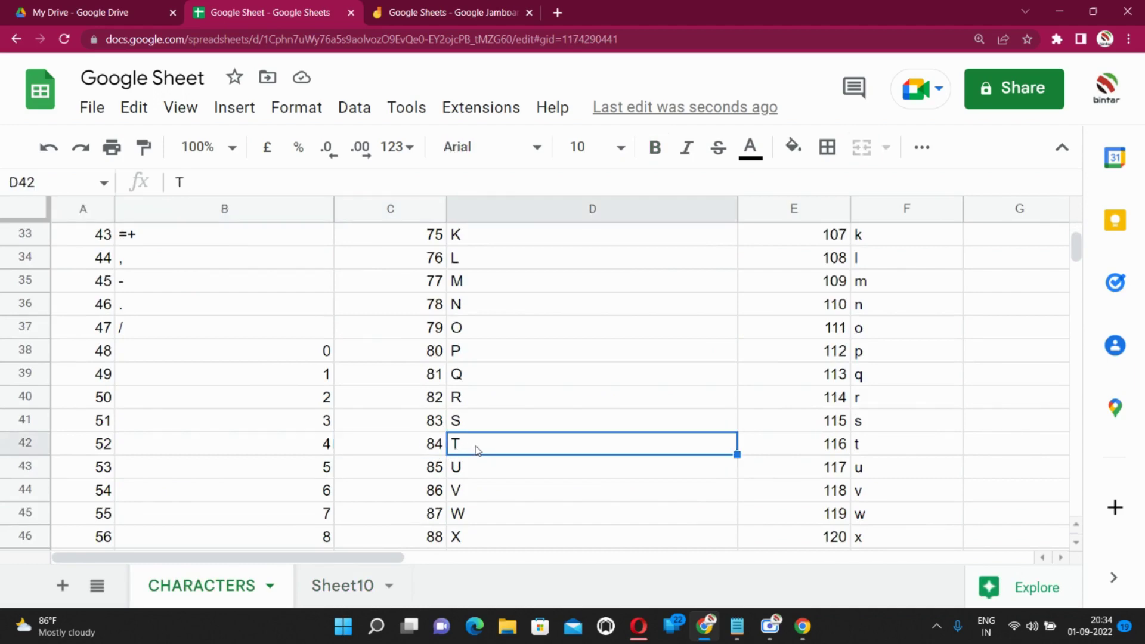
left_click(434, 448)
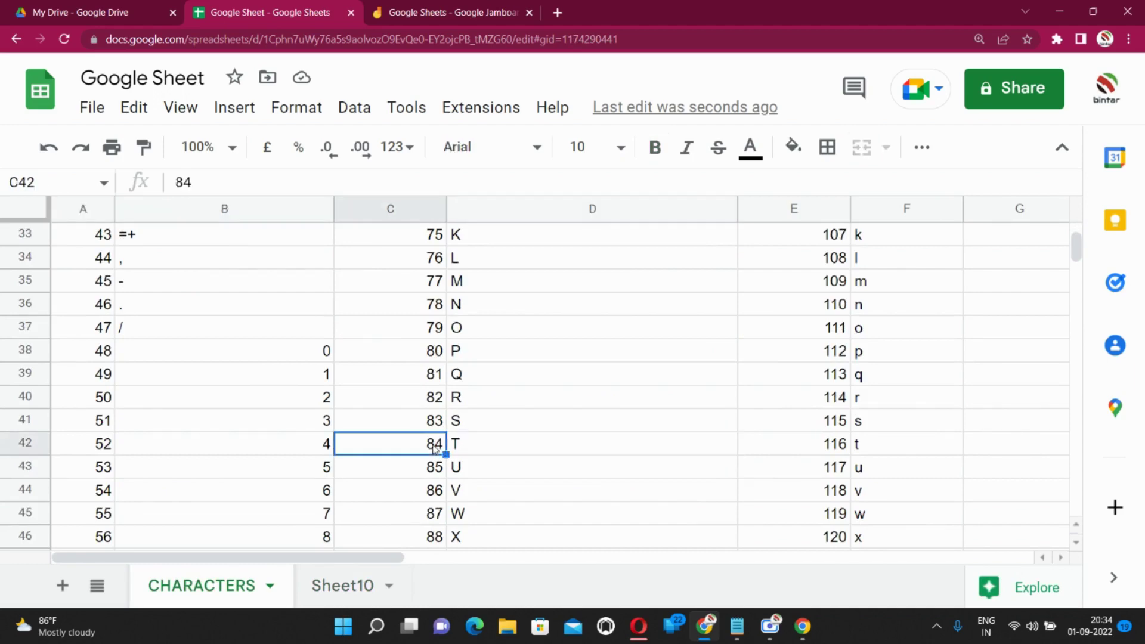
- Extend the text in A2 on Sheet10 to "Time is money"
left_click(341, 589)
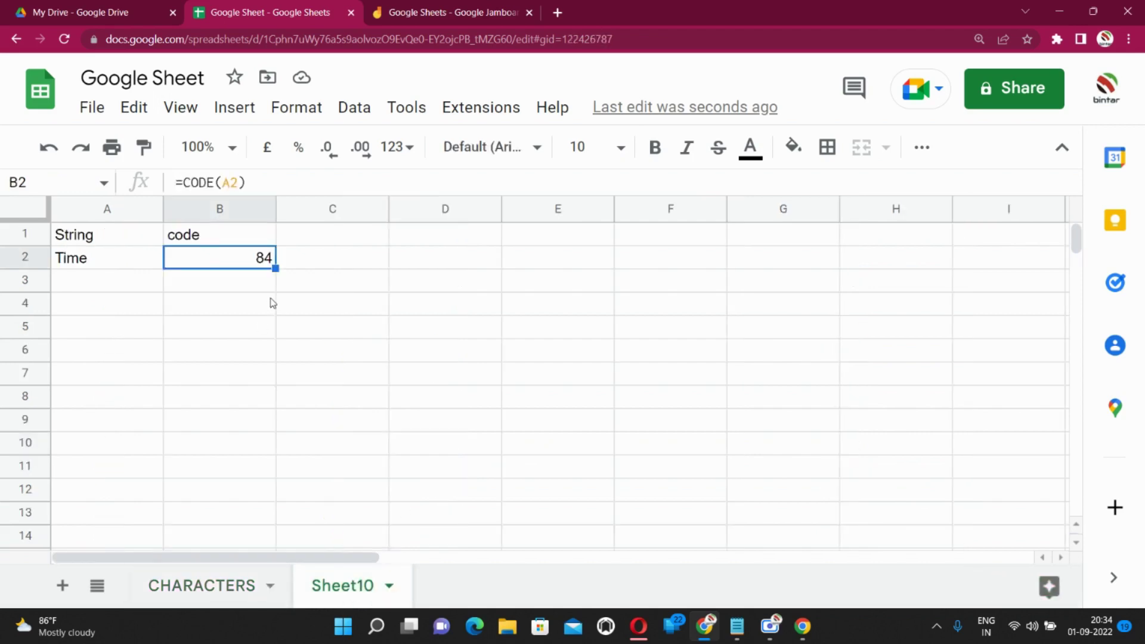
double_click(110, 258)
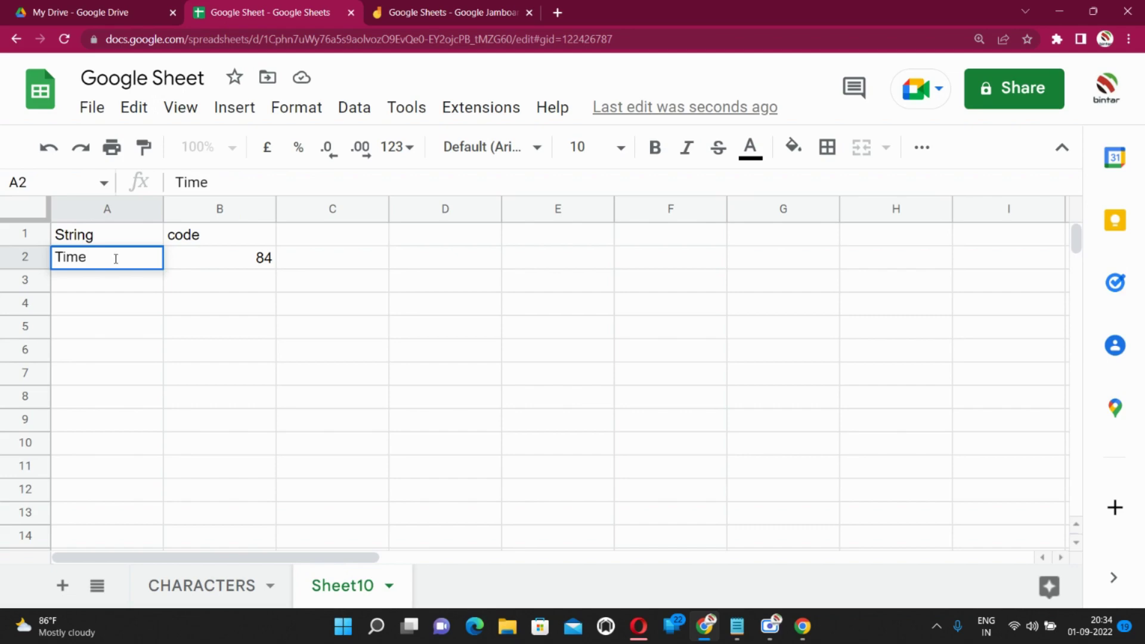
type("is money")
key("Tab")
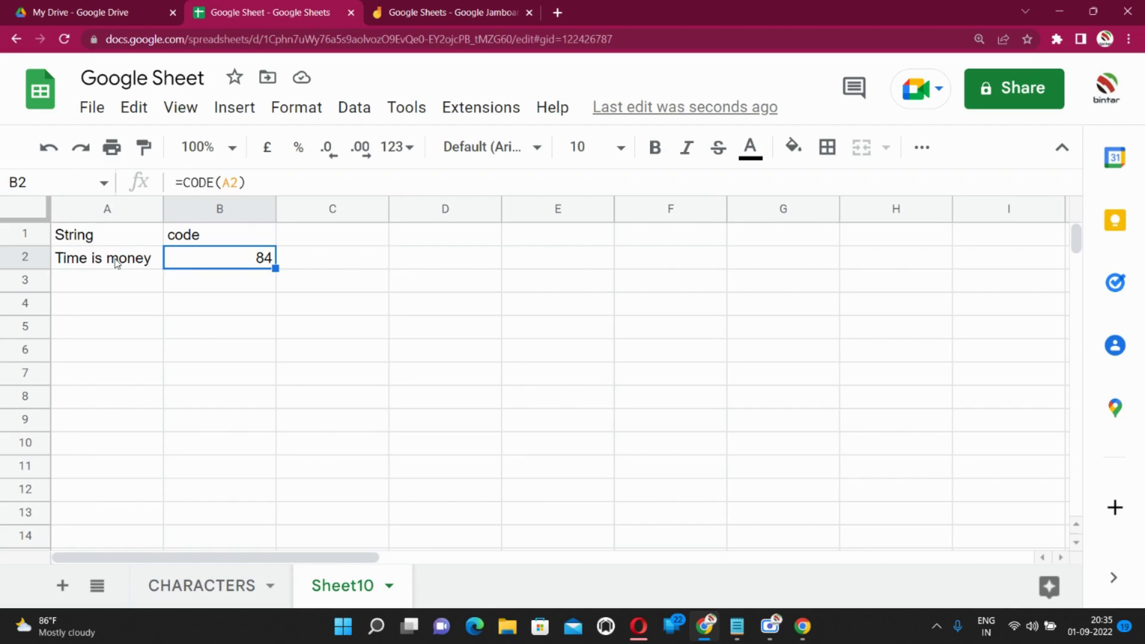
- Change the first letter of the text in A2 to lowercase so it reads "time is money"
left_click(61, 260)
double_click(62, 259)
left_click_drag(62, 259, 36, 261)
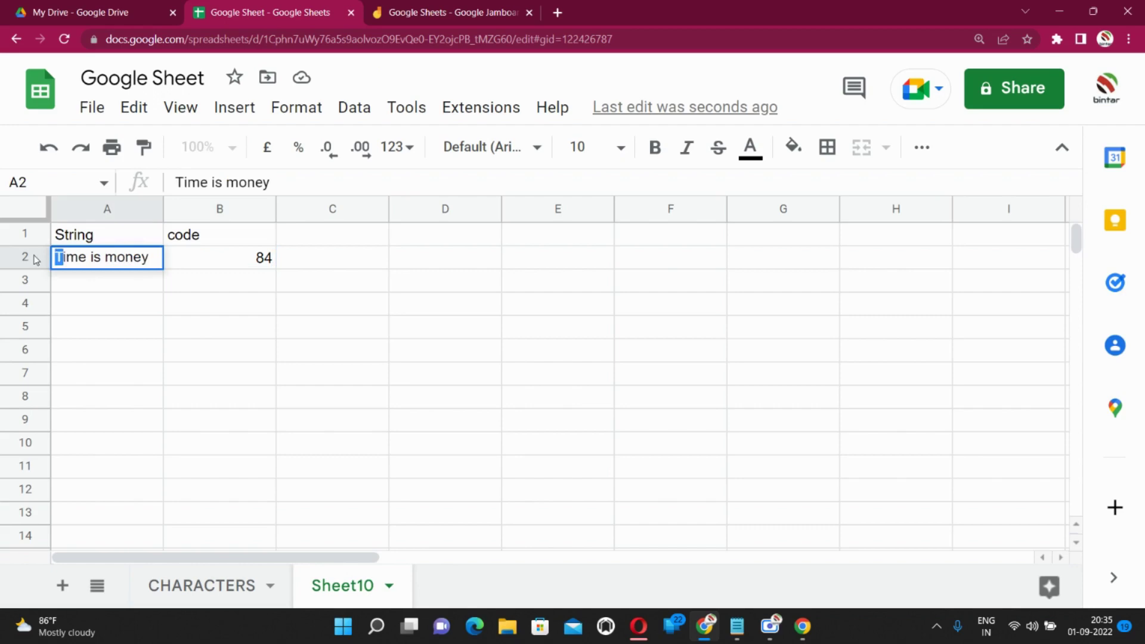
type("t")
left_click(249, 423)
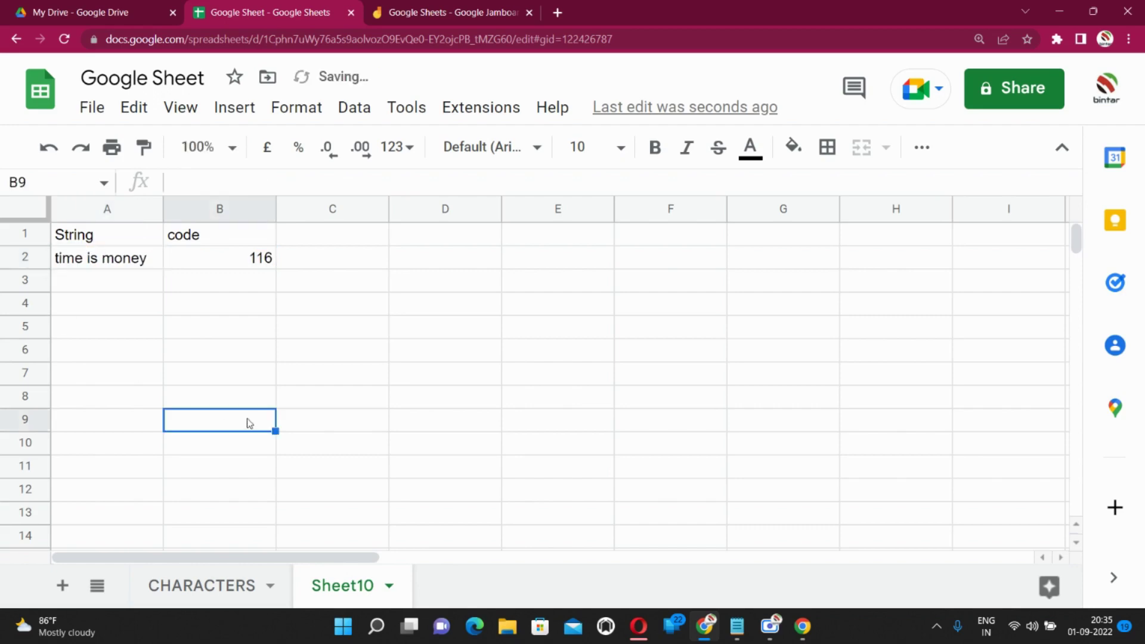
- Look up B2's new CODE result and its matching character in the CHARACTERS sheet's table, then return to Sheet10
left_click(226, 591)
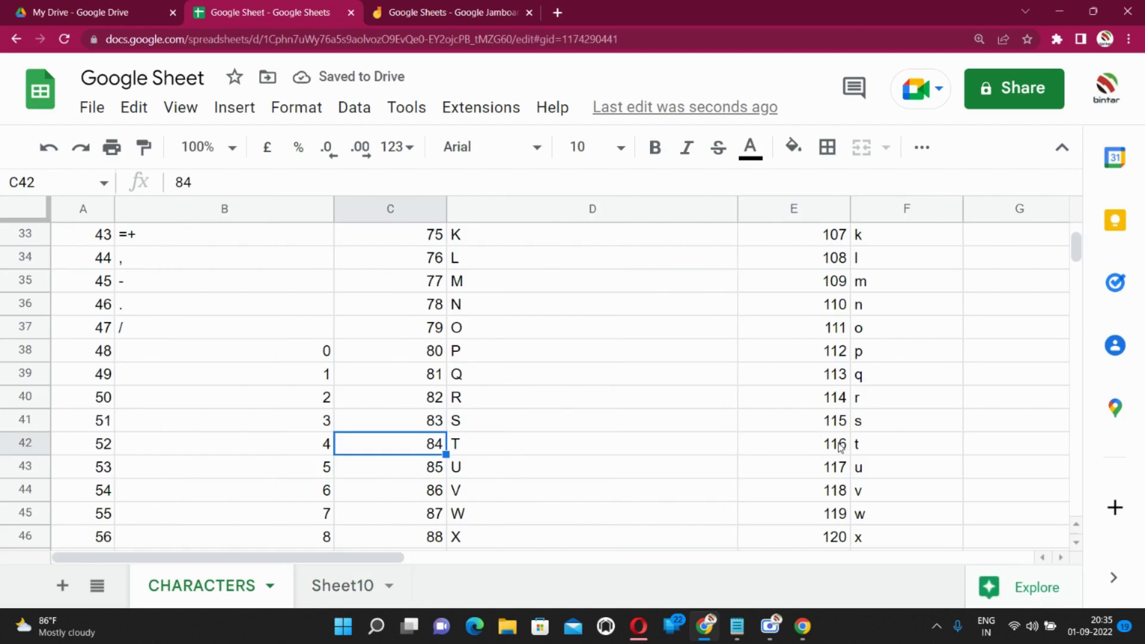
left_click_drag(841, 446, 858, 447)
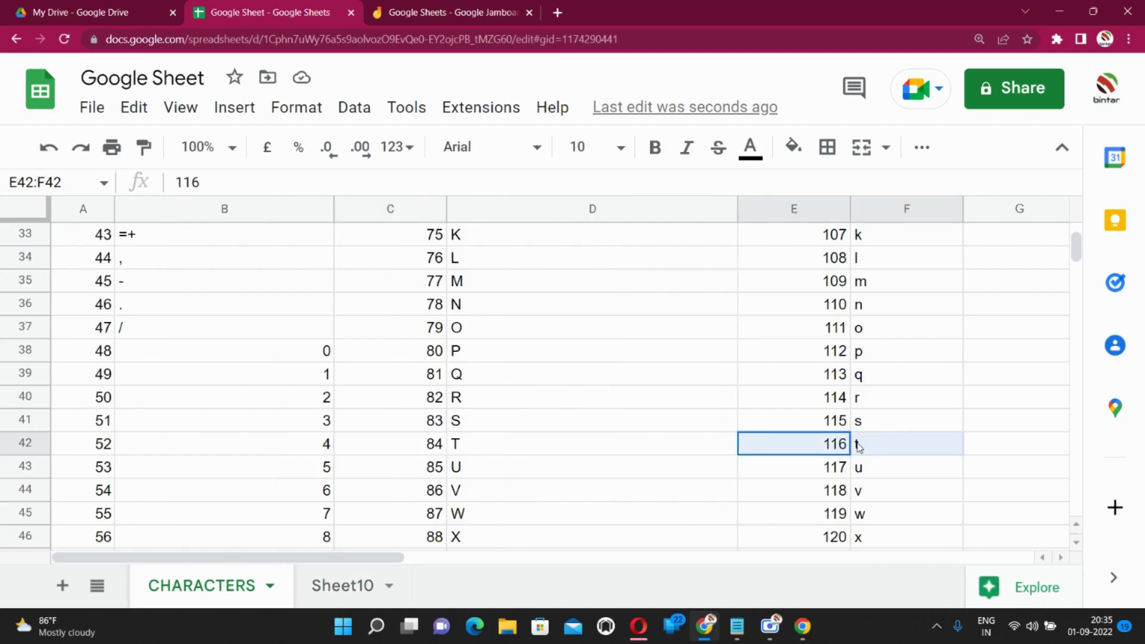
left_click(340, 585)
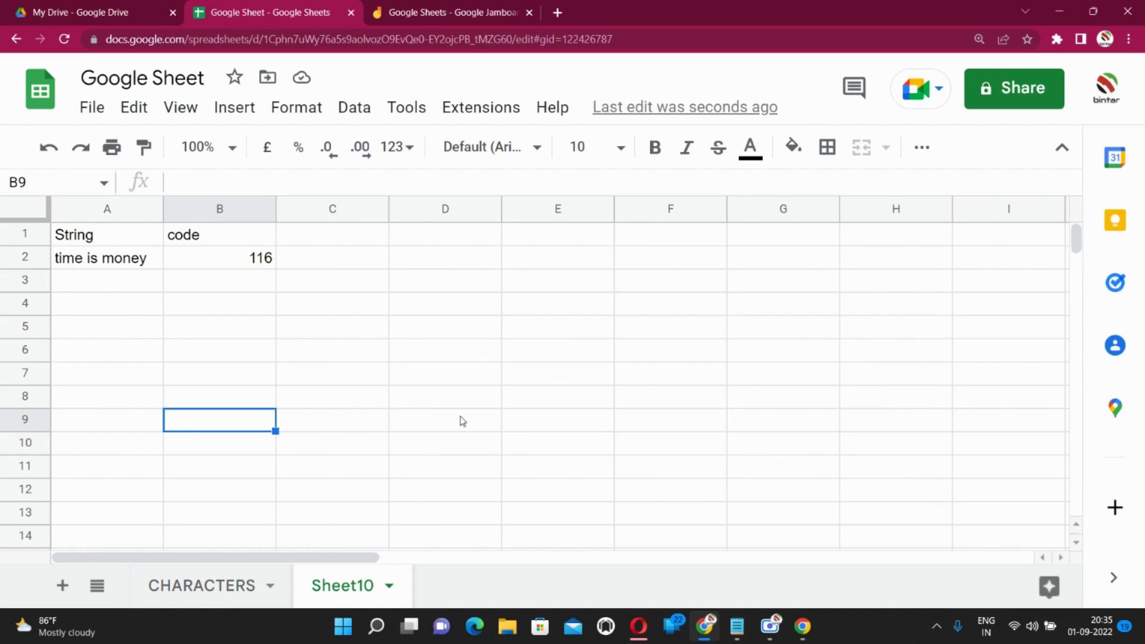
left_click(549, 408)
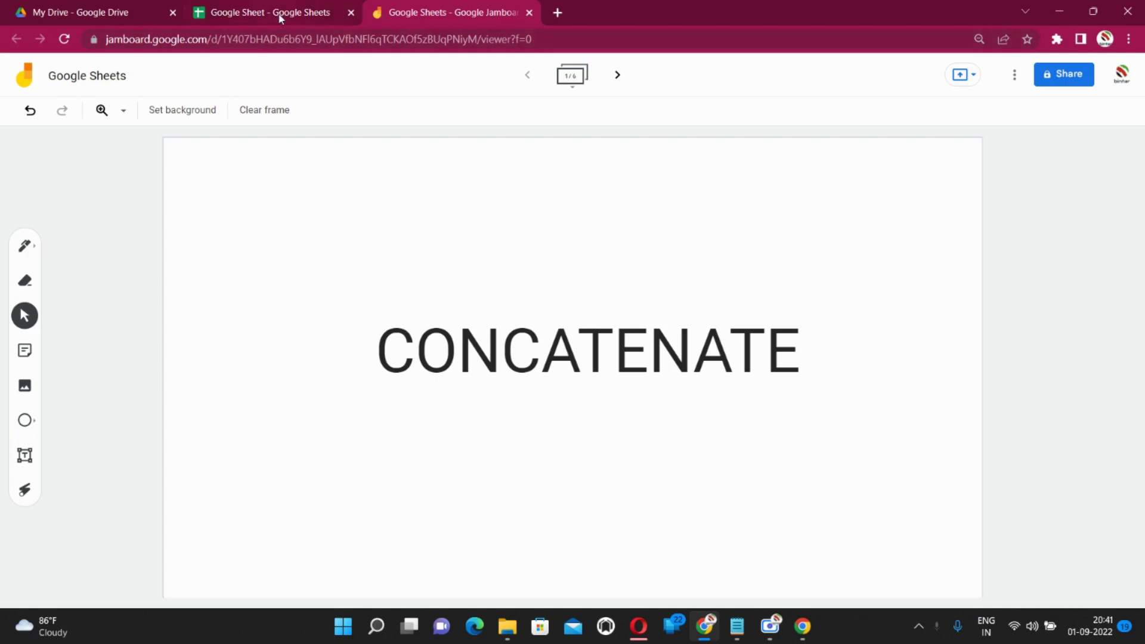
- Switch to the spreadsheet and enter the headings "TEXT1", "TEXT2" and "CONCATENATE" in A1, B1 and C1 of Sheet10
left_click(305, 17)
left_click(132, 241)
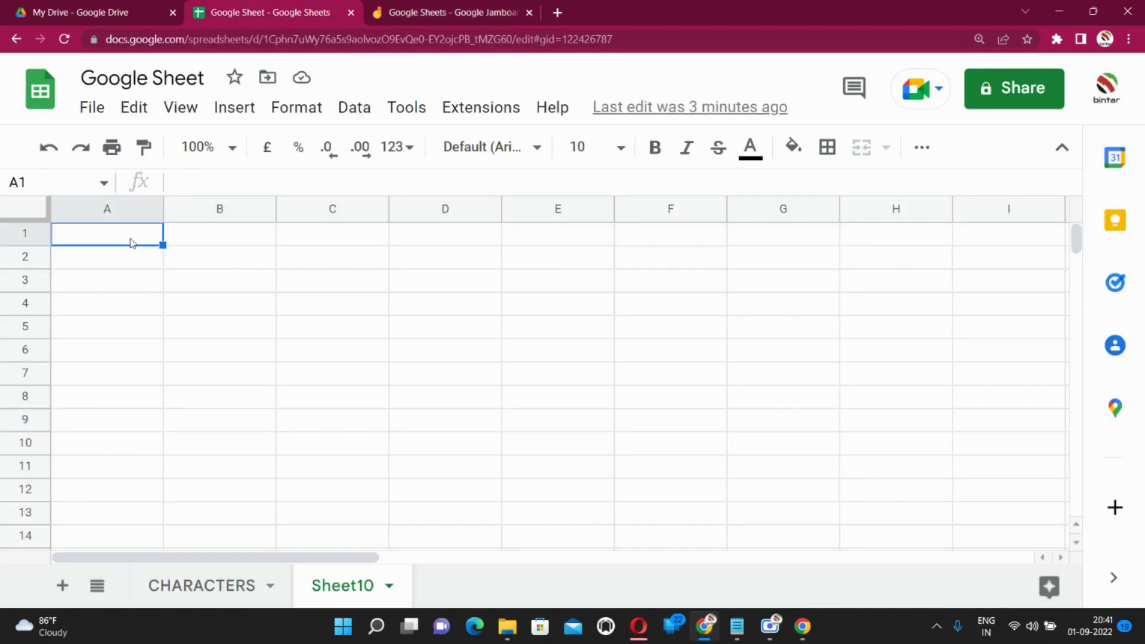
type("TEXT")
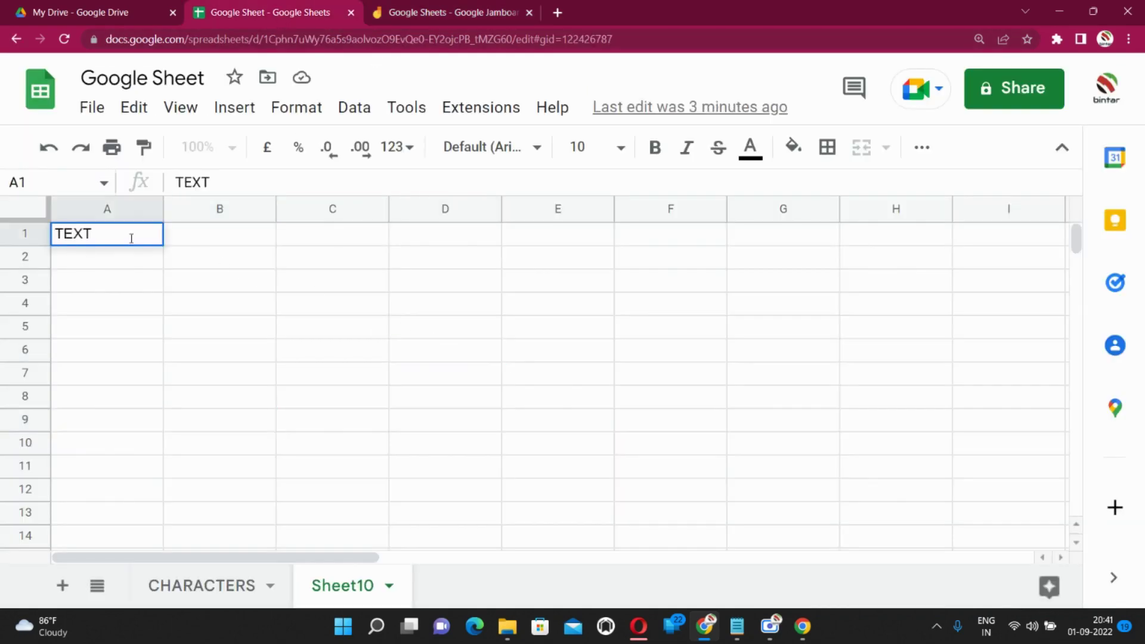
type("1")
key("Tab")
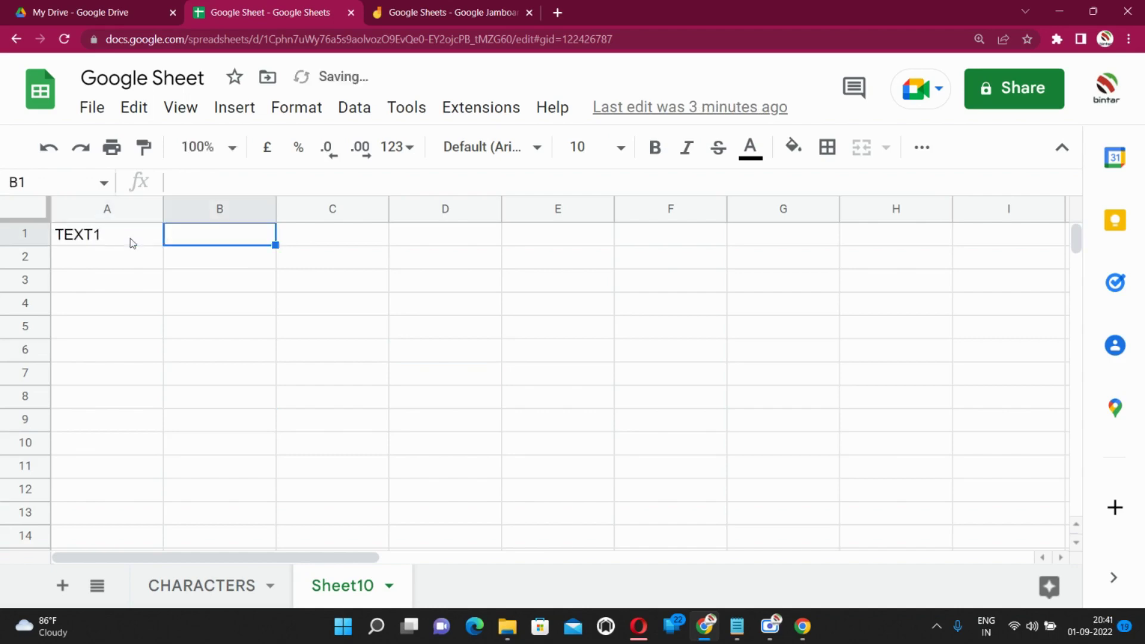
type("TEXT")
type("2")
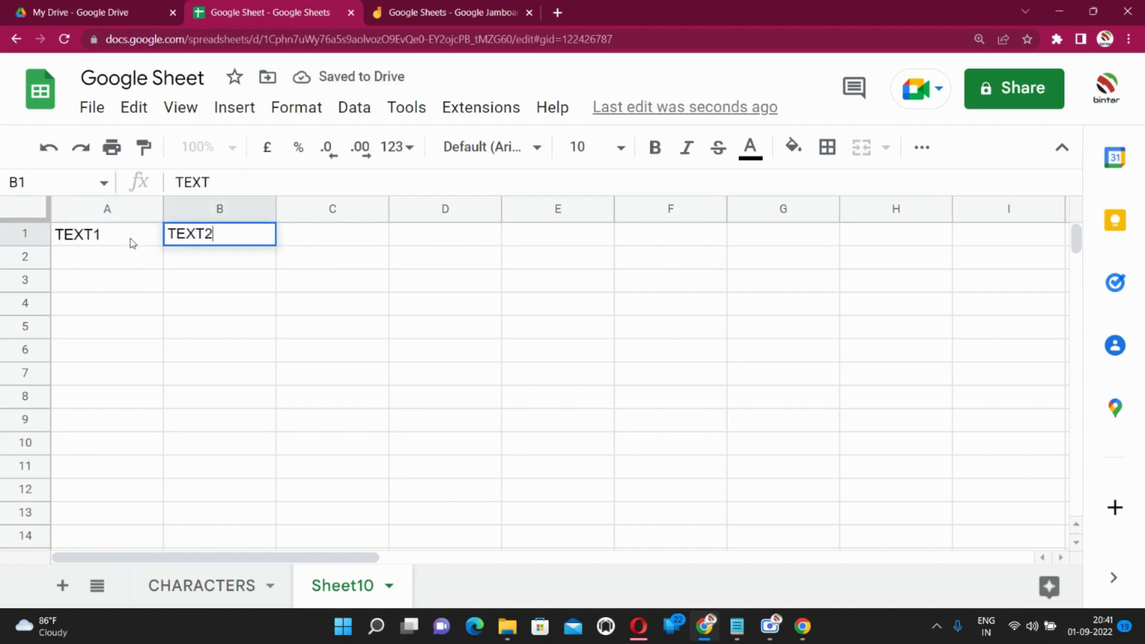
key("Tab")
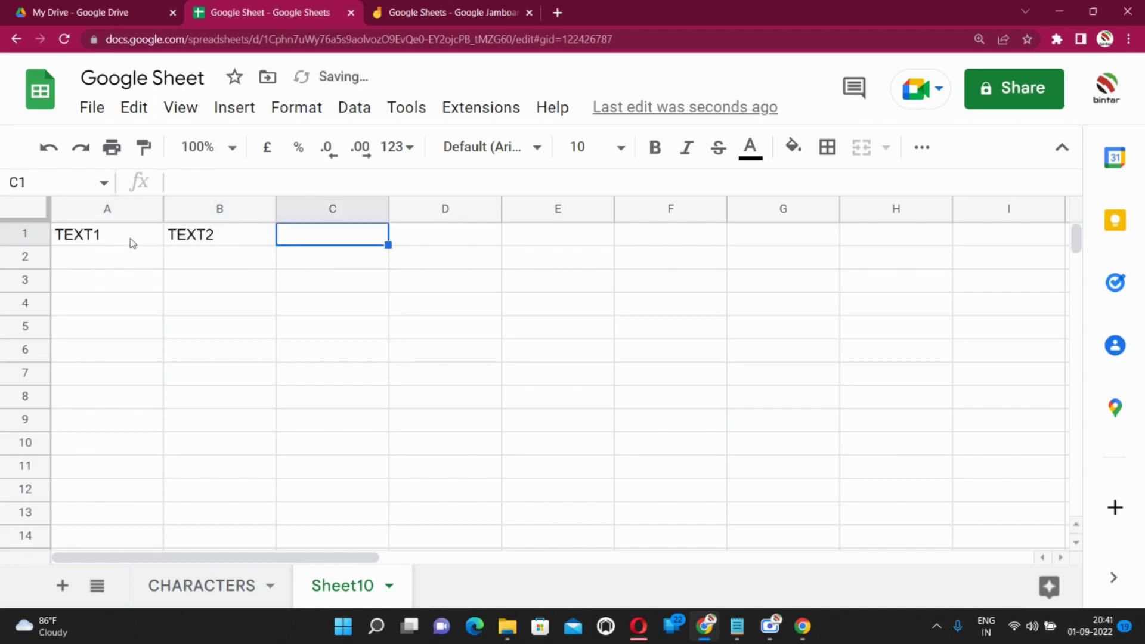
type("CON")
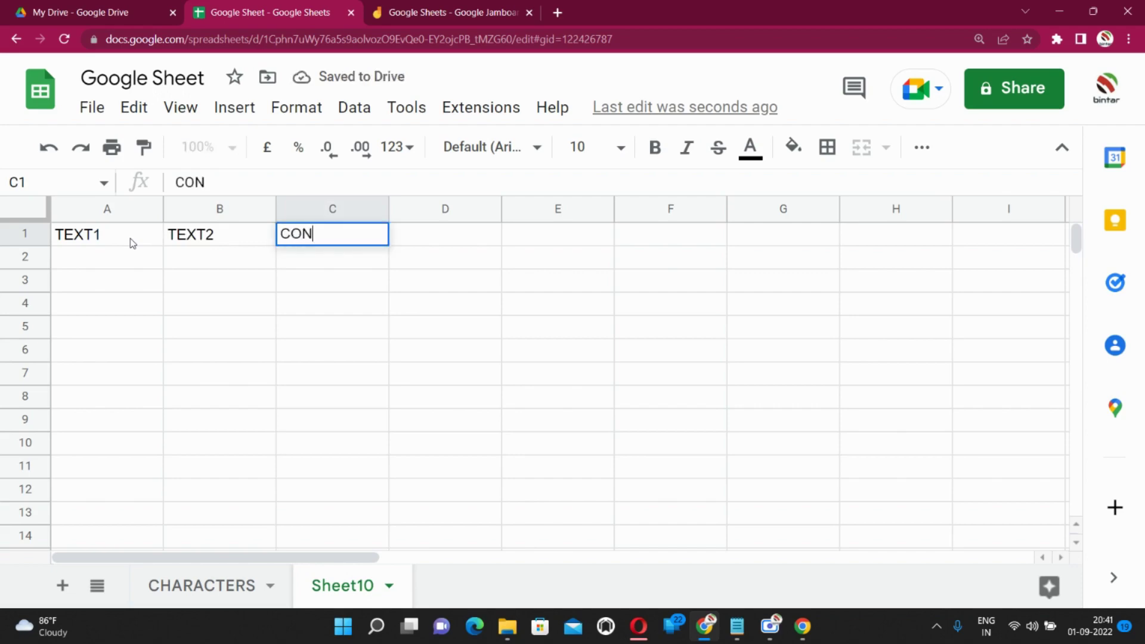
type("CATENATE")
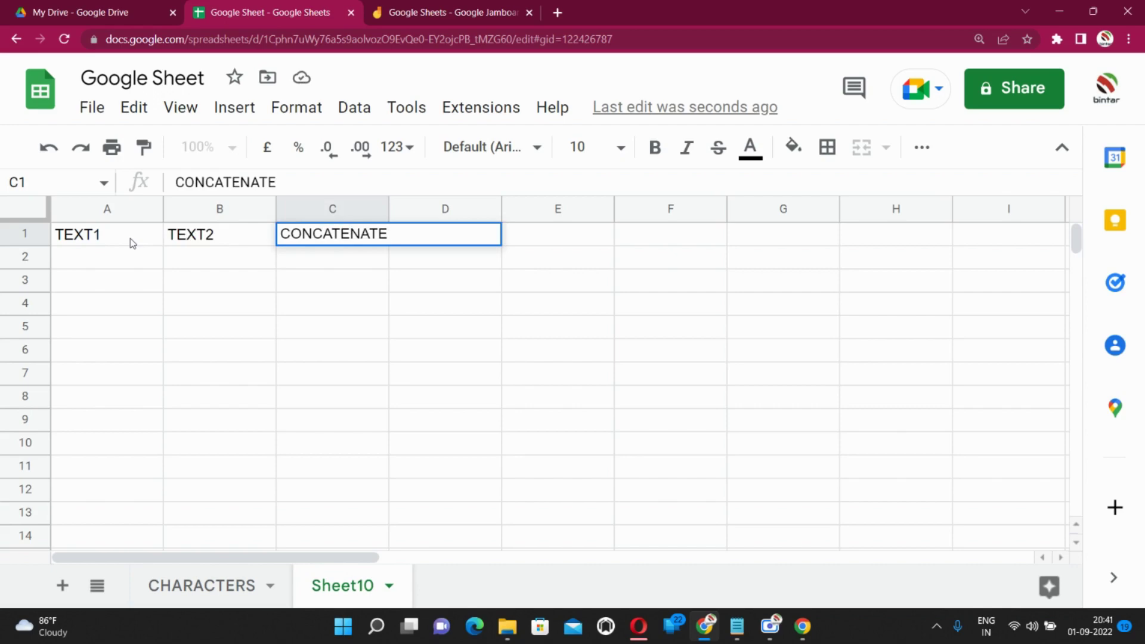
key("Return")
key("Left")
key("Left")
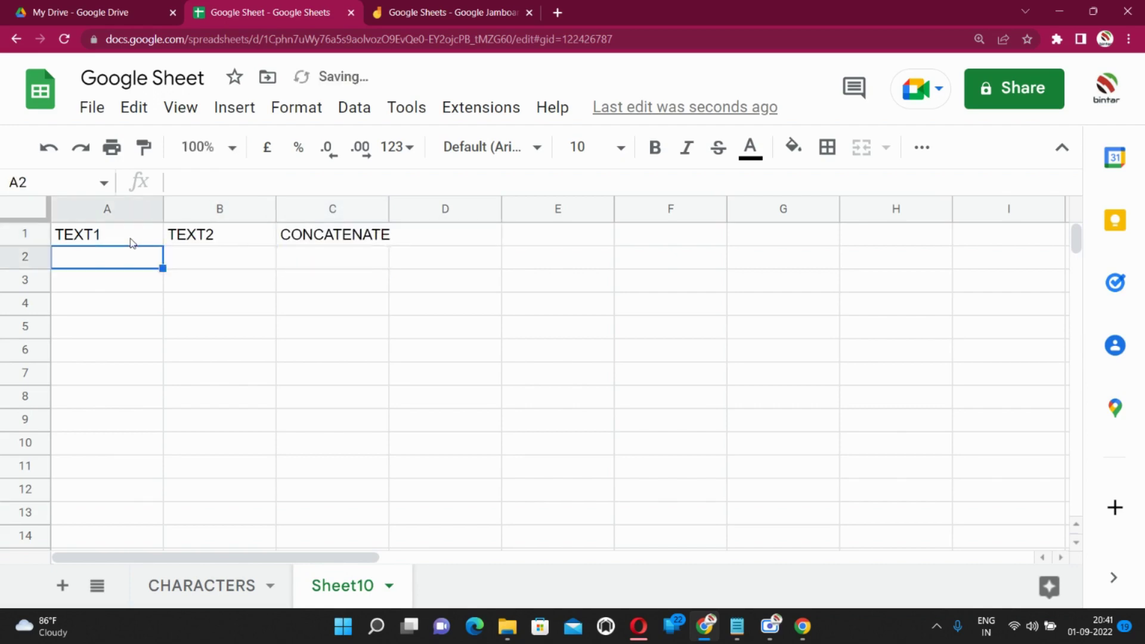
type("gO")
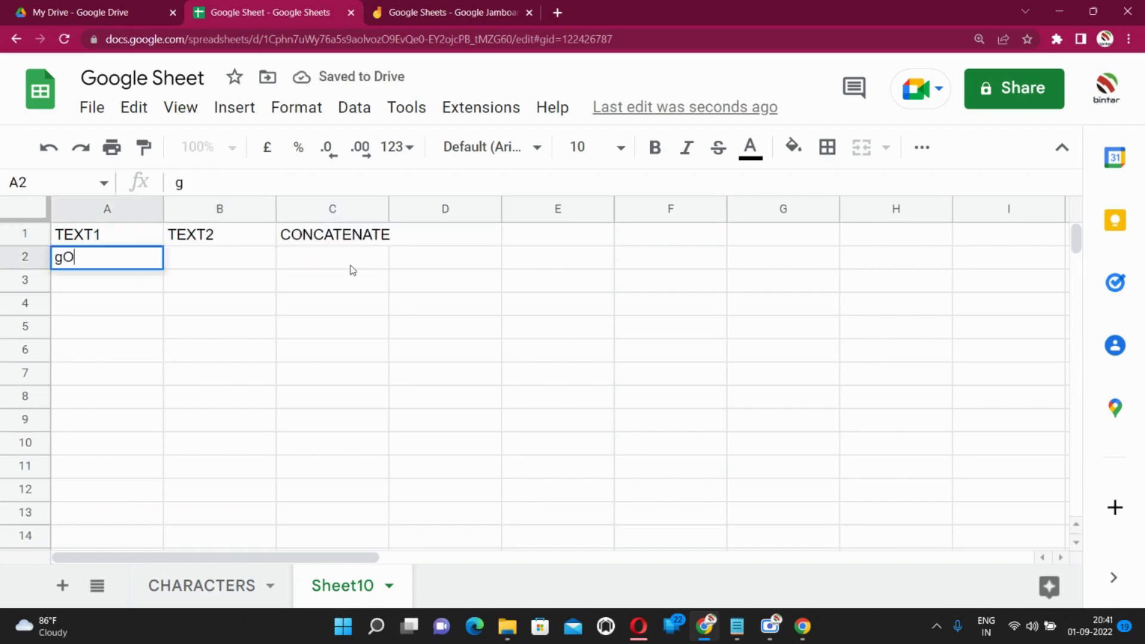
type("OGL")
key("BackSpace")
key("BackSpace")
key("BackSpace")
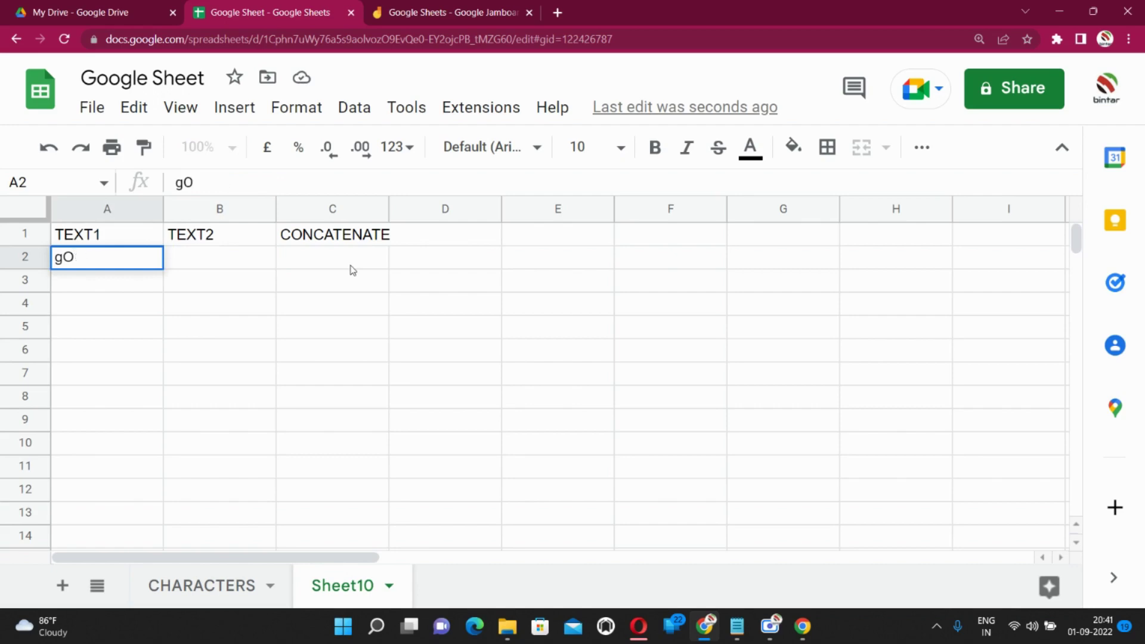
key("BackSpace")
key("BackSpace")
- Enter "Google" in A2 and "Sheet" in B2
type("Googl")
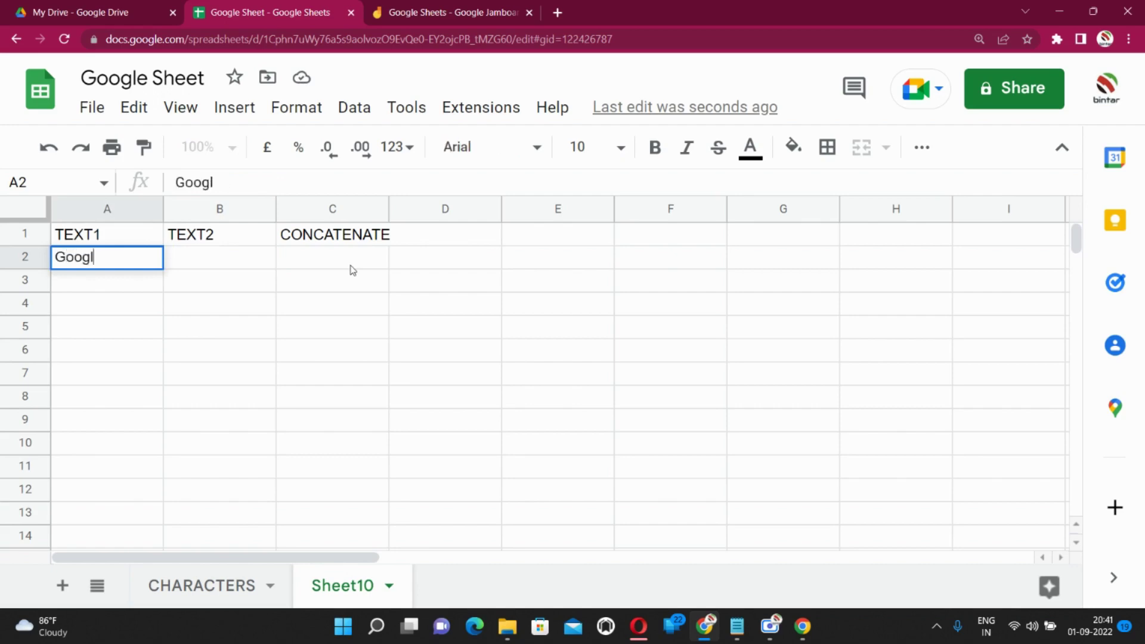
type("e")
key("Tab")
type("S")
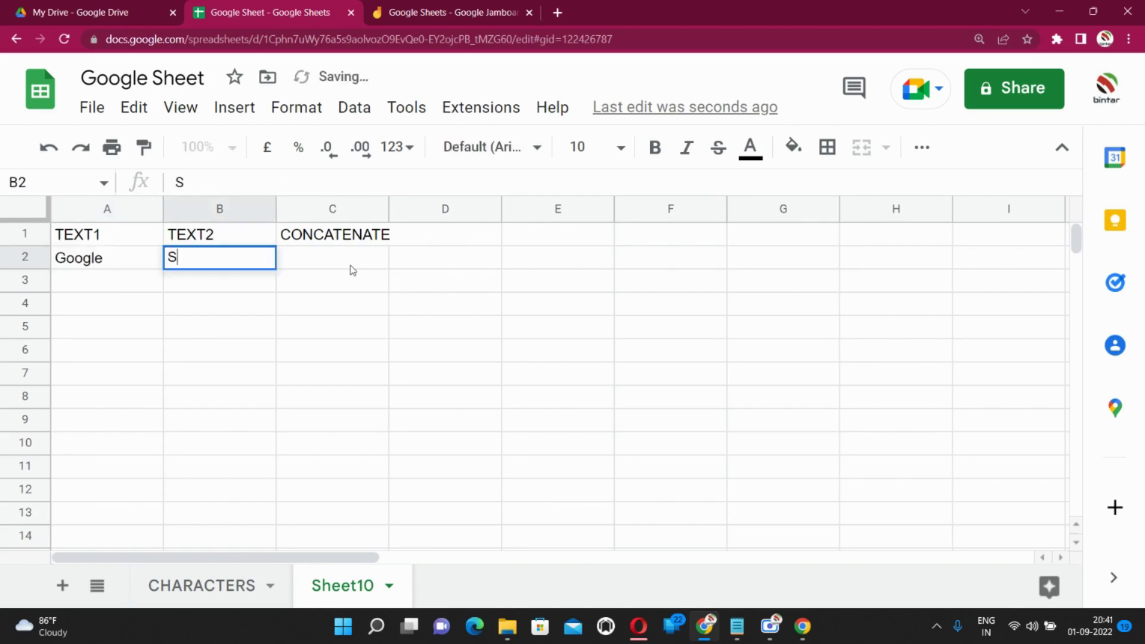
type("heet")
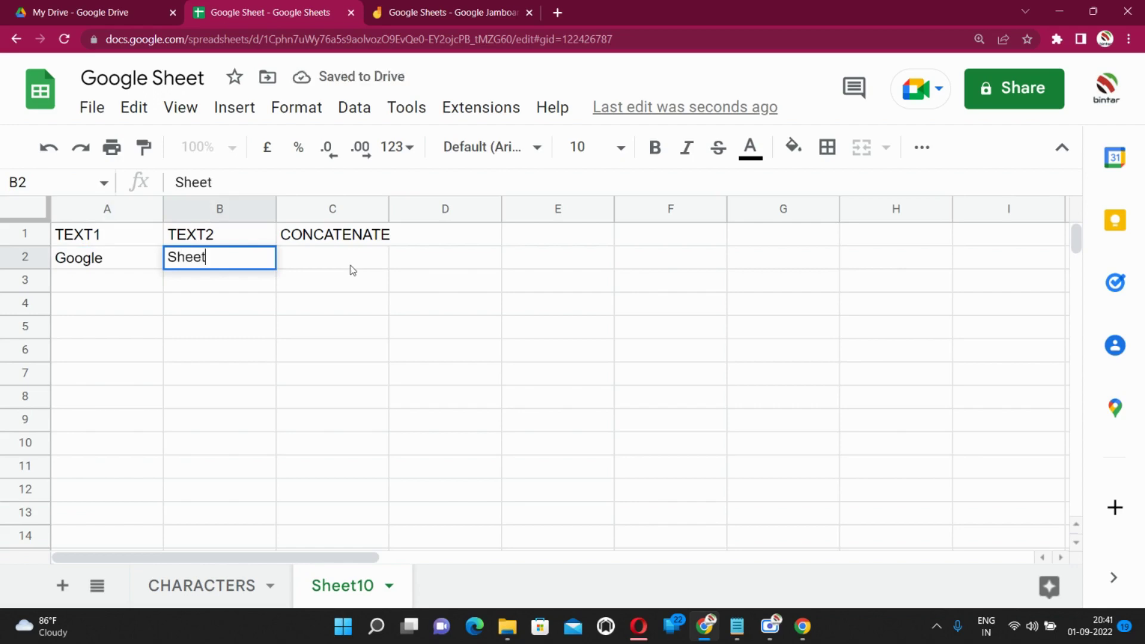
left_click(406, 291)
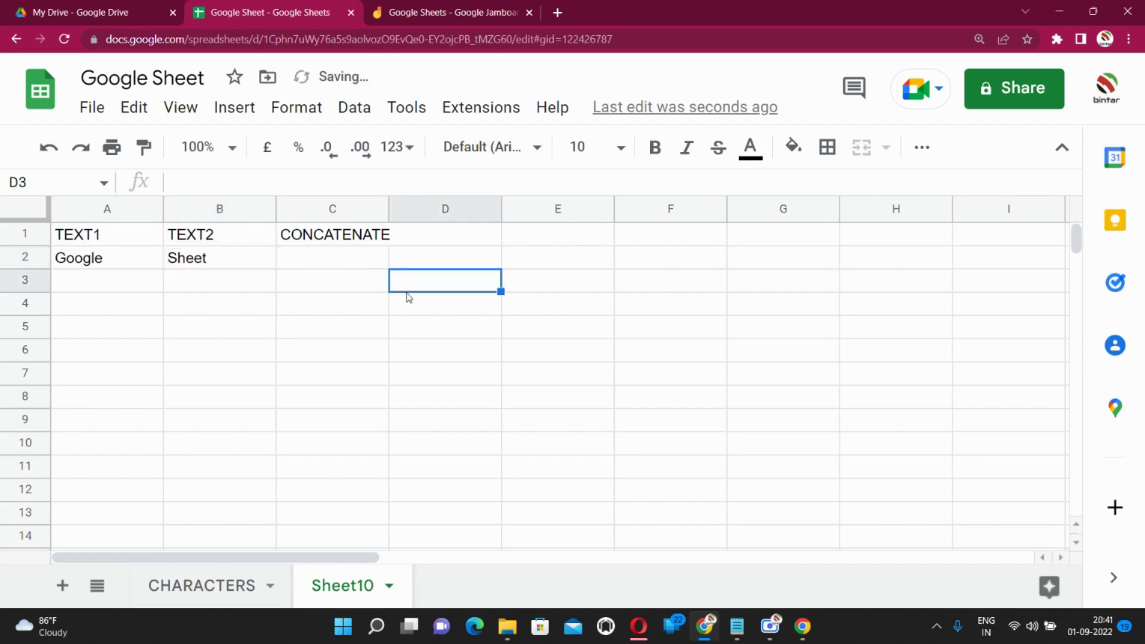
- Widen column C and enter the combined example text "Google Sheet" in C2
left_click(337, 258)
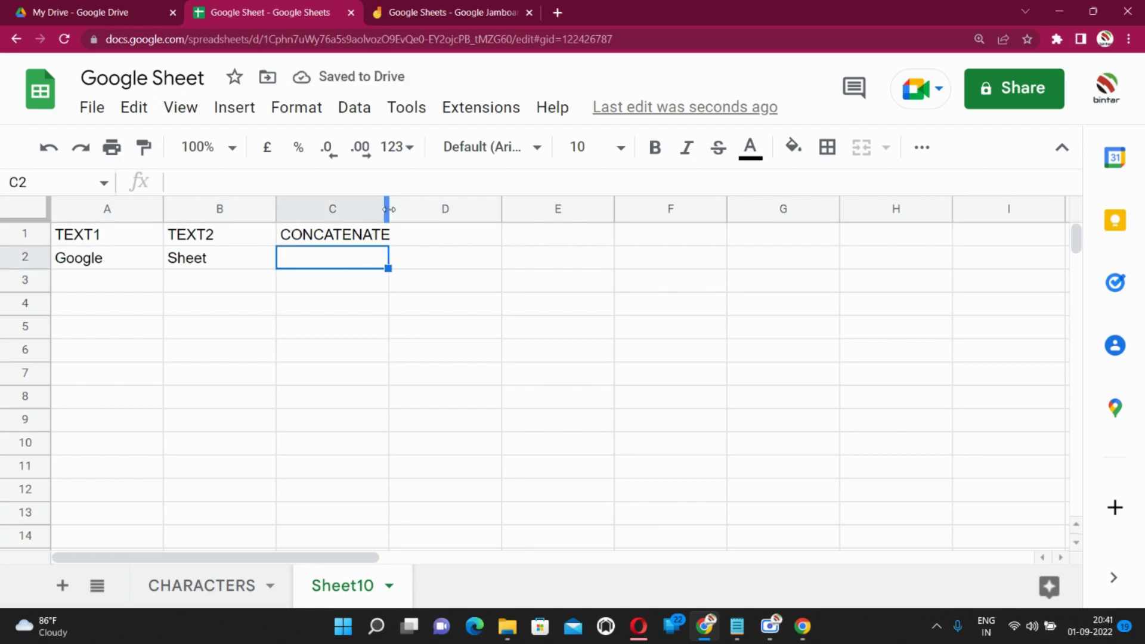
left_click_drag(388, 209, 459, 209)
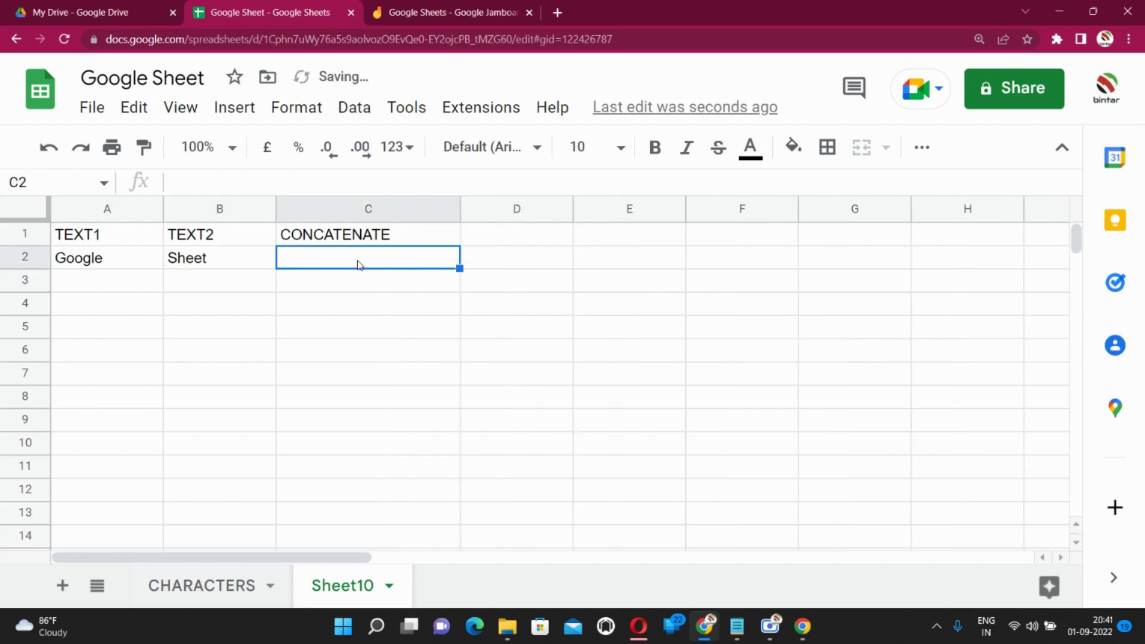
type("Googlw")
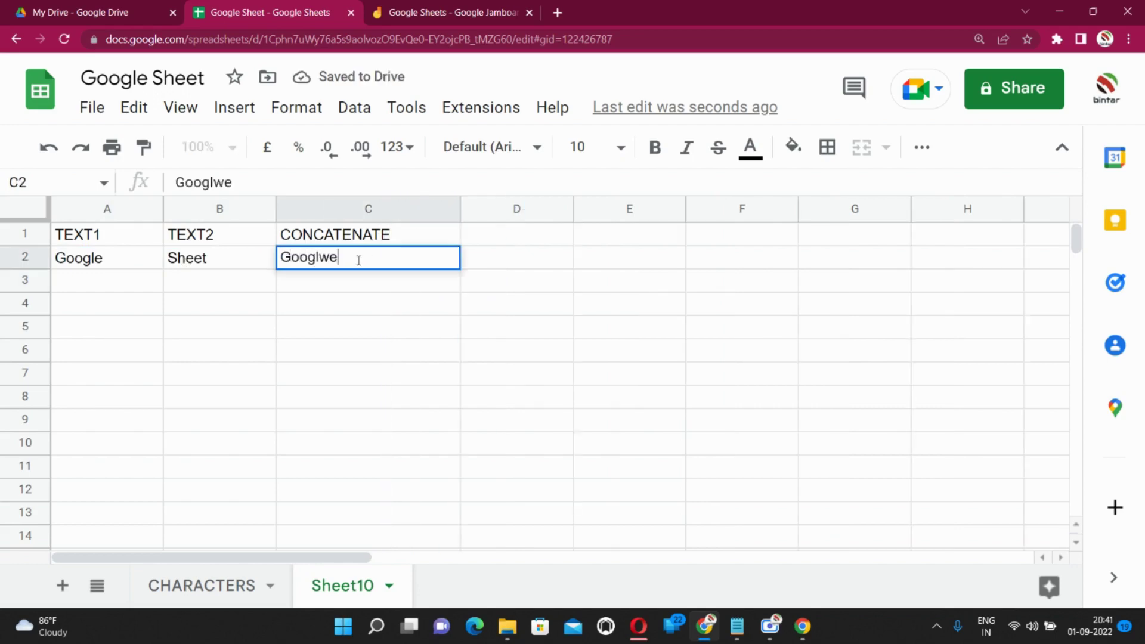
key("BackSpace")
type("e S")
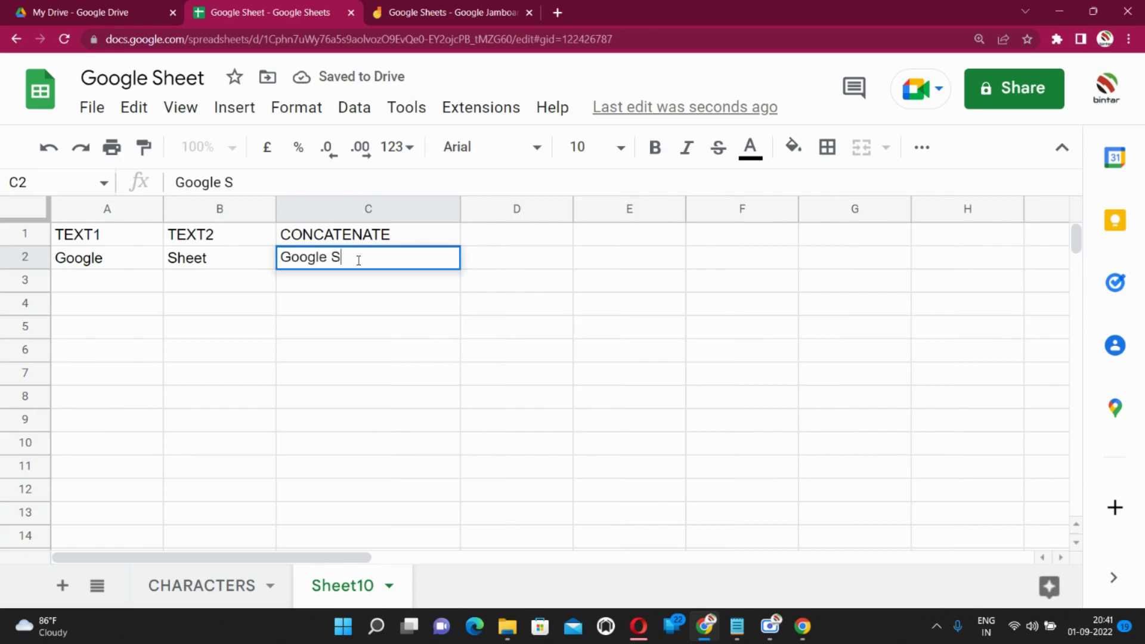
type("heet")
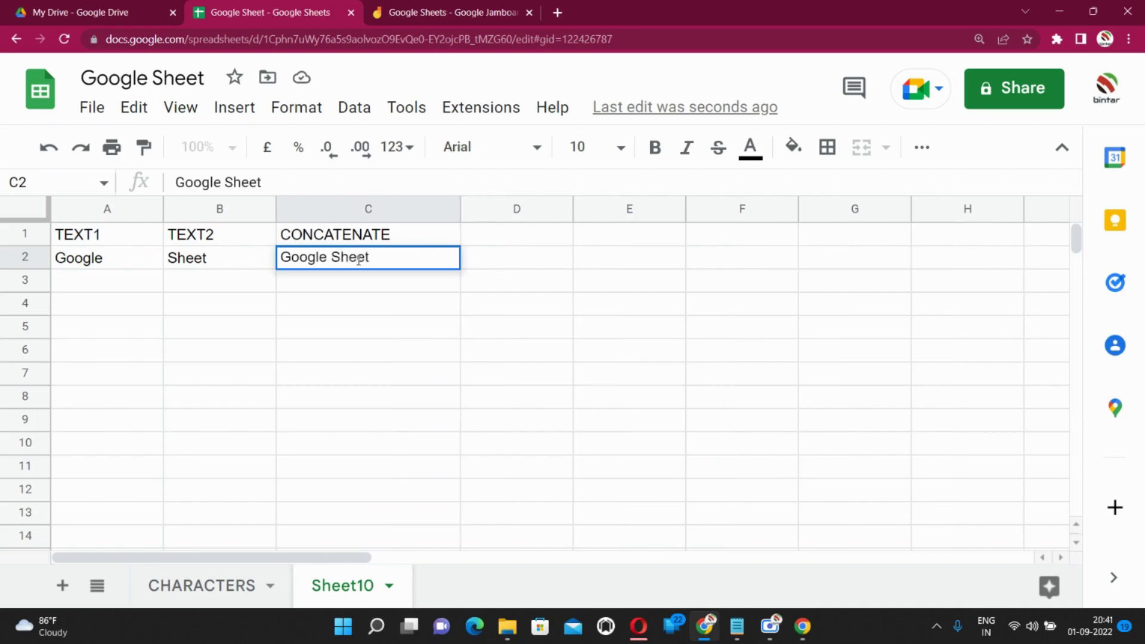
left_click(367, 350)
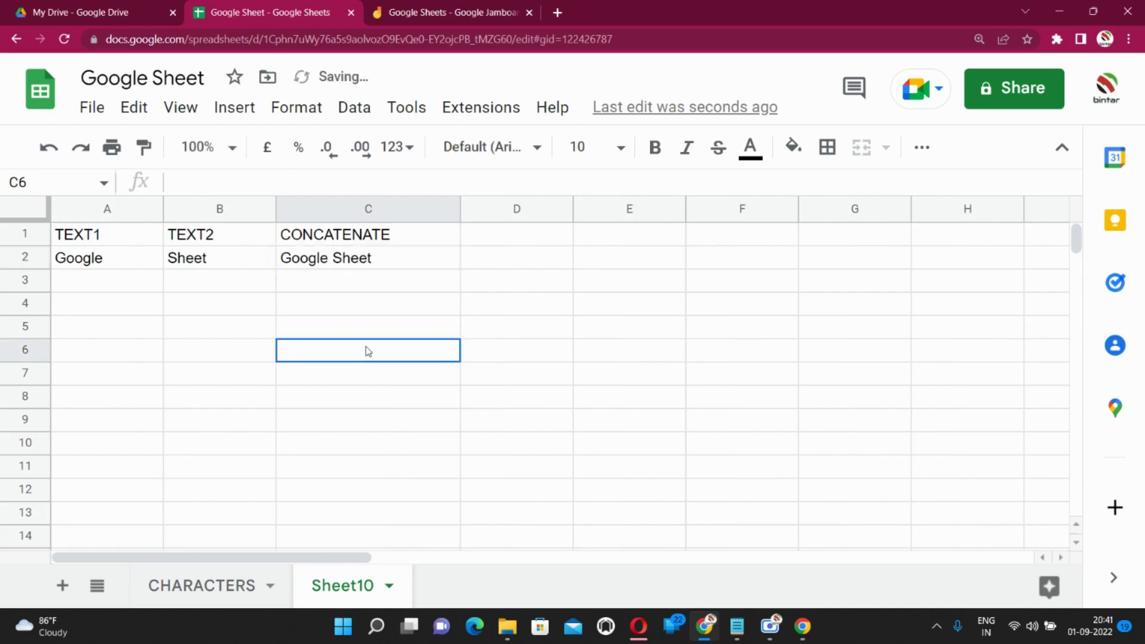
left_click(344, 264)
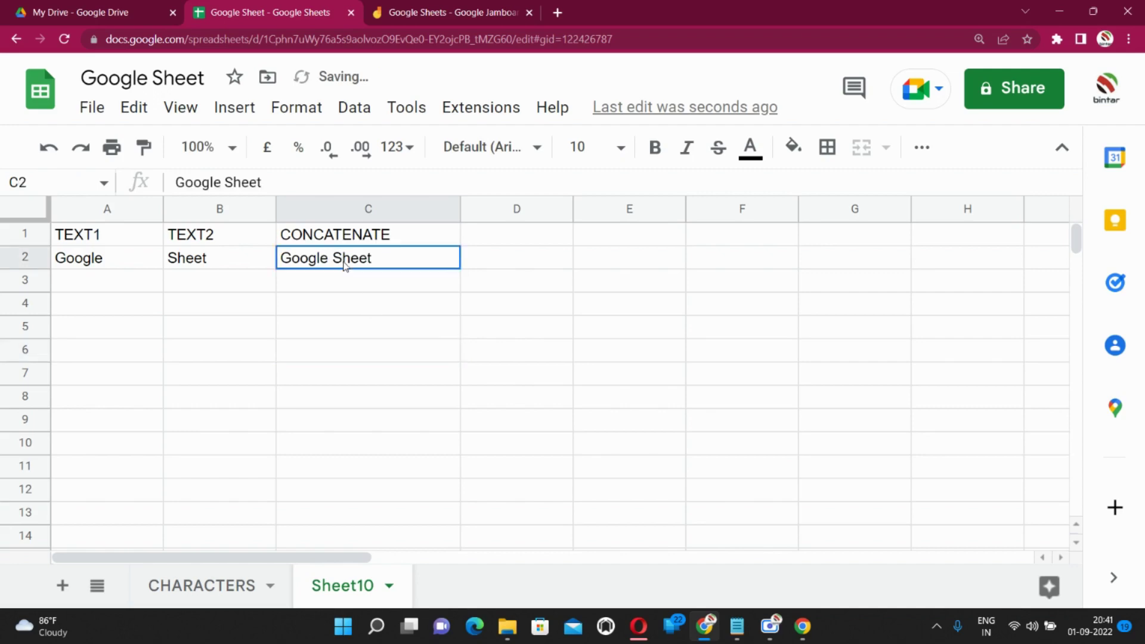
- Enter the sample letters "A" in A4 and uppercase "B" in B4
left_click(106, 307)
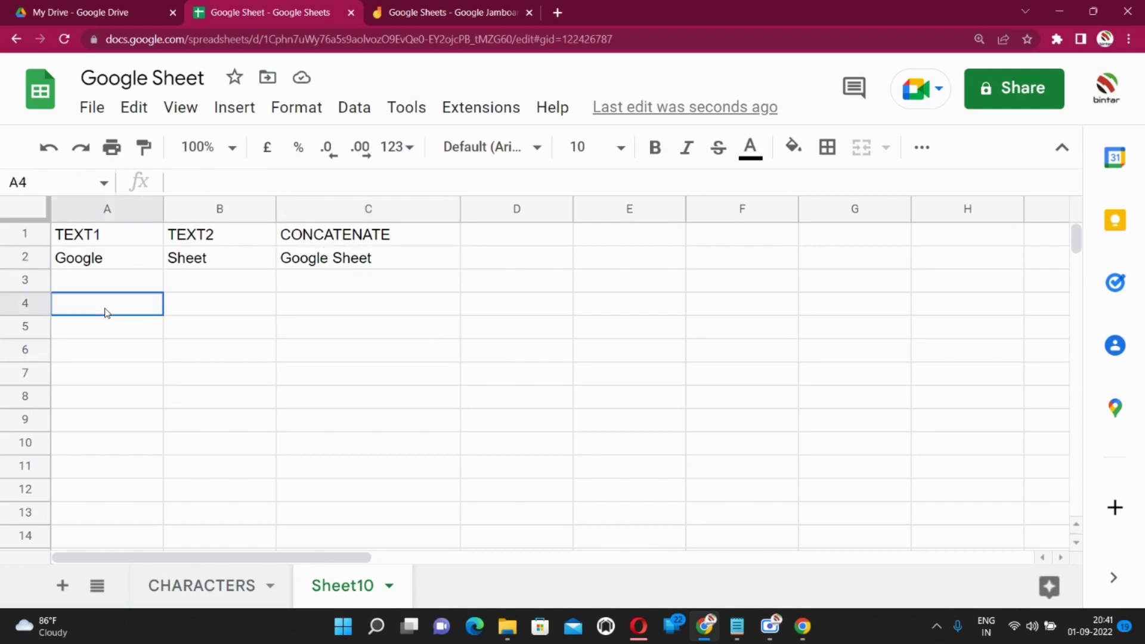
type("A")
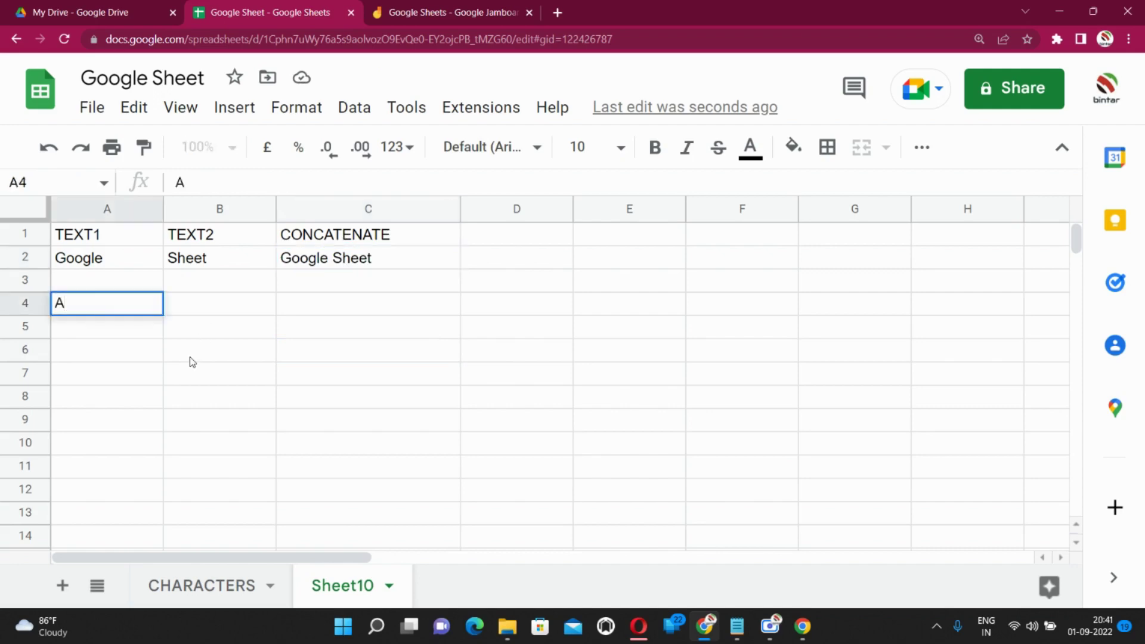
key("Tab")
type("b")
key("Tab")
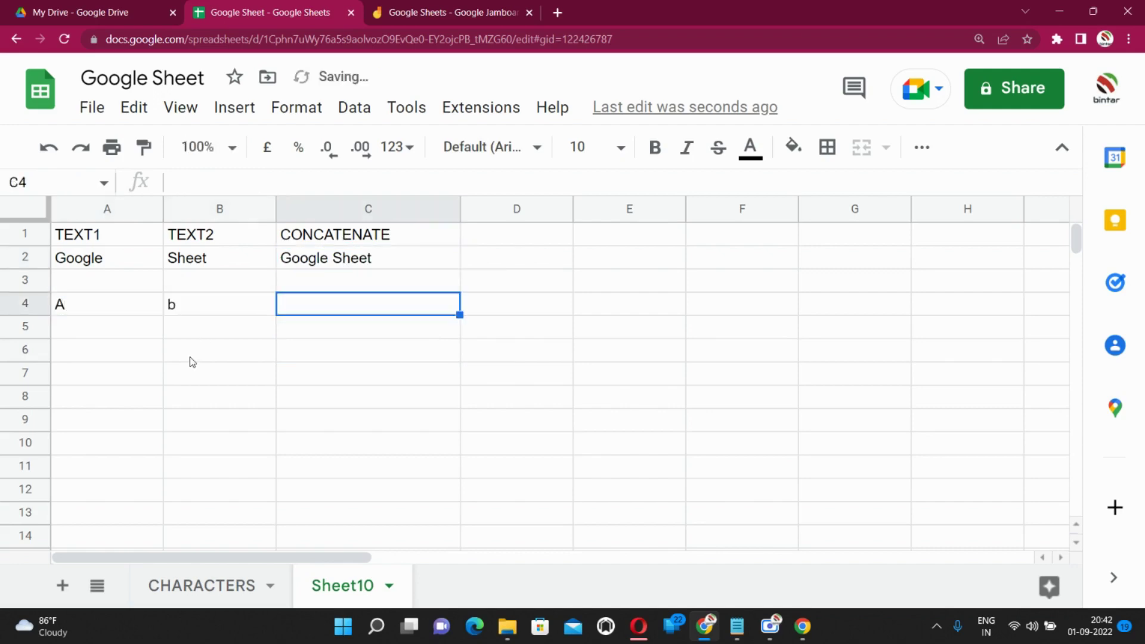
key("Left")
key("Tab")
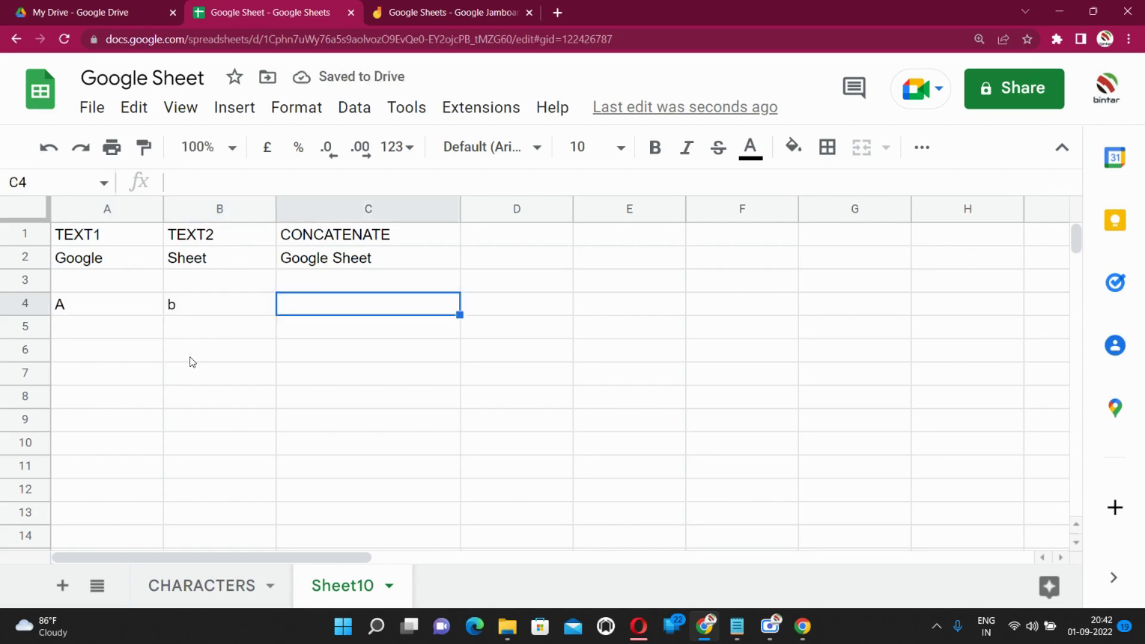
key("Left")
type("B")
key("Tab")
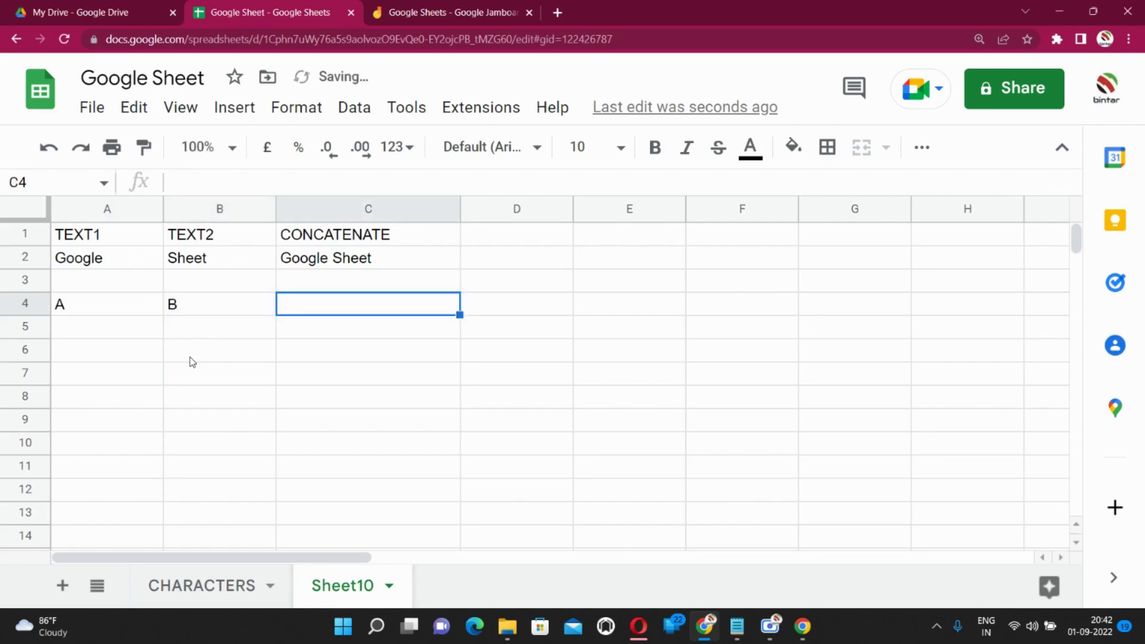
- Enter a formula in C4 that joins the two sample letters, =CONCATENATE(A4,B4)
type("=CON")
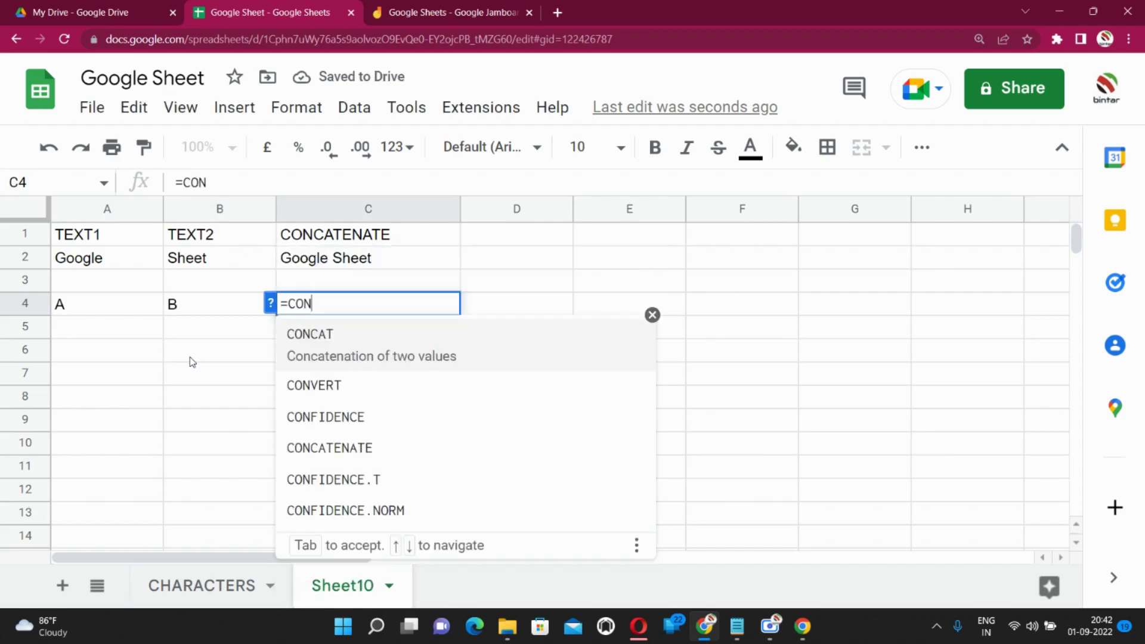
type("C")
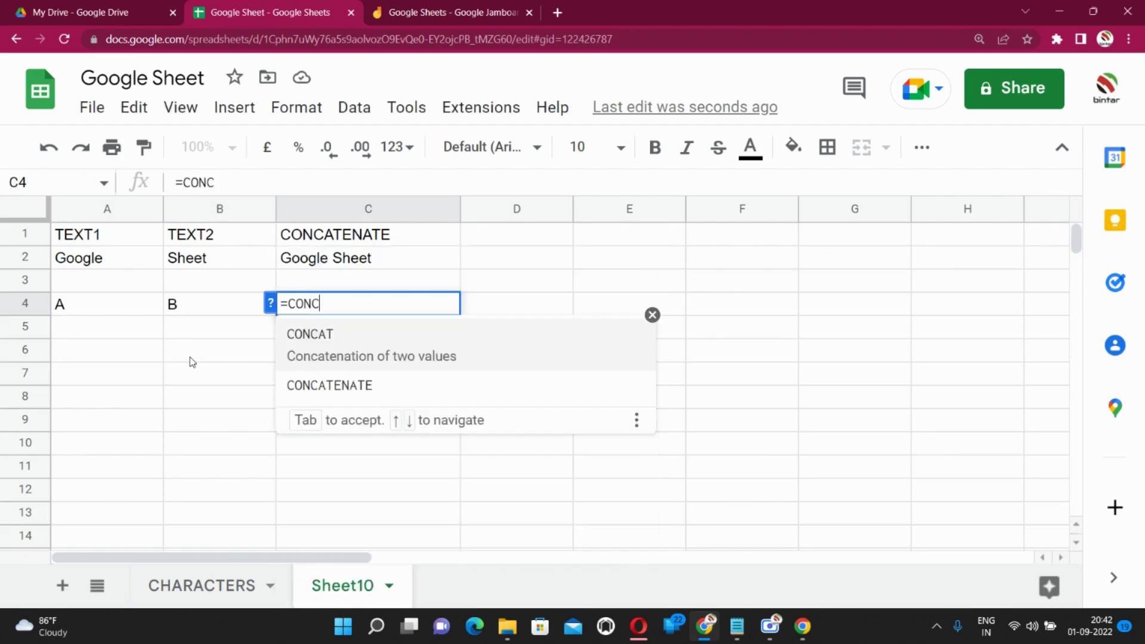
key("Down")
key("Tab")
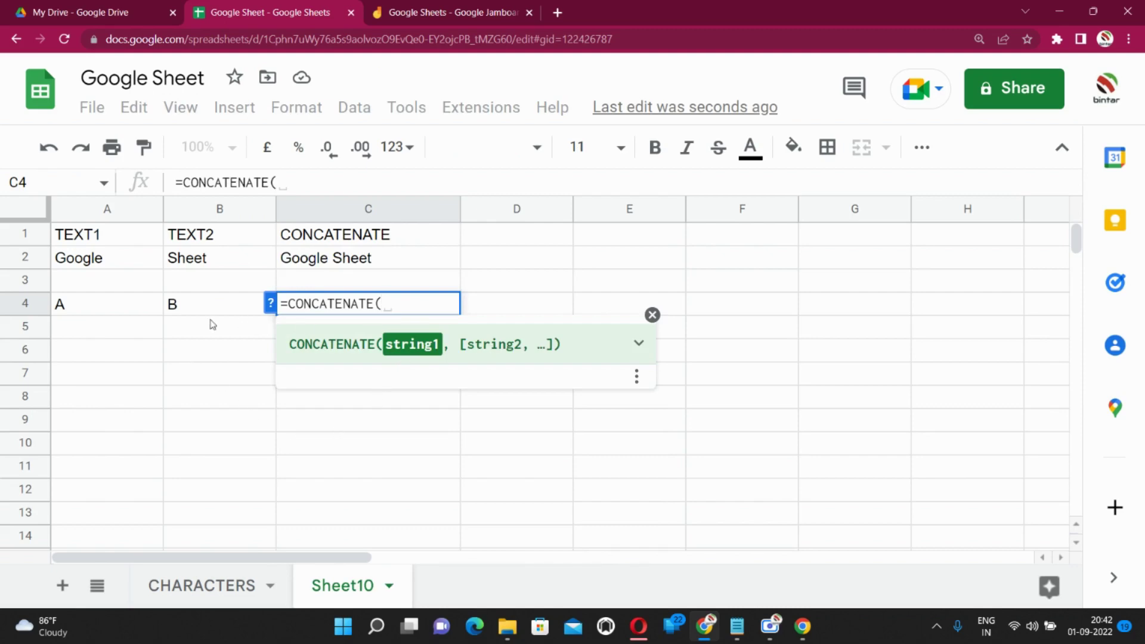
left_click(115, 314)
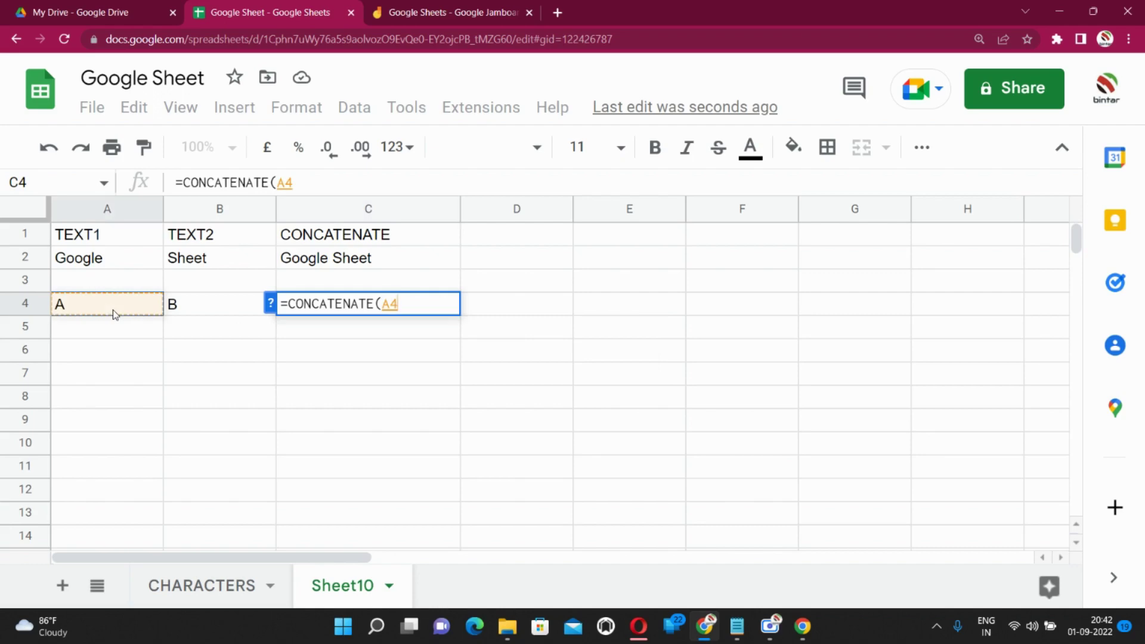
type(",")
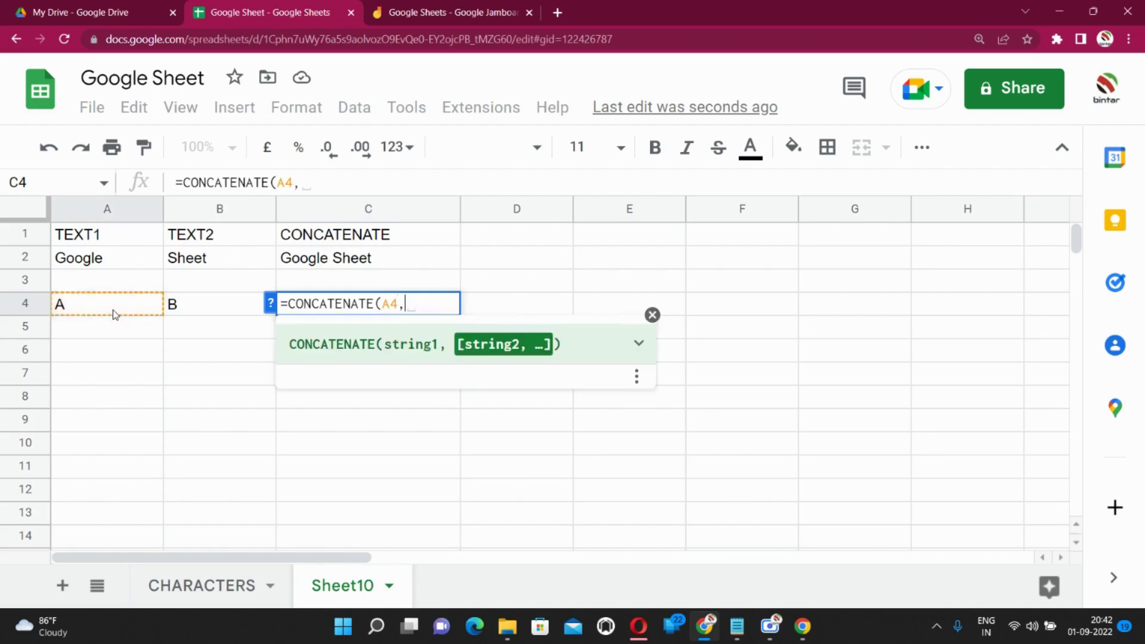
left_click(219, 316)
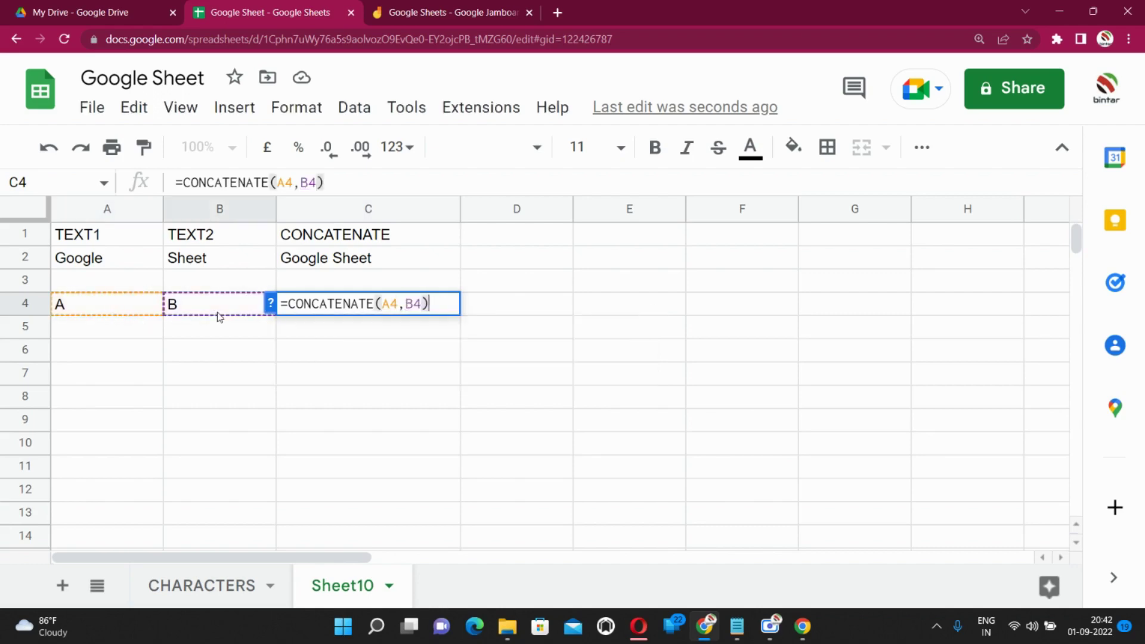
key("Return")
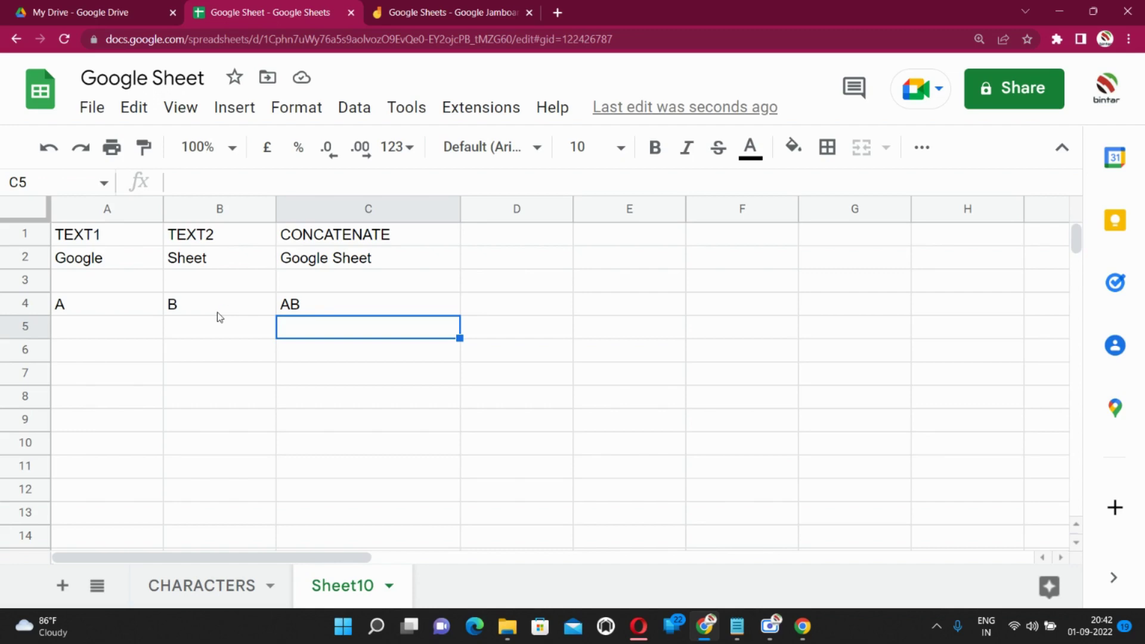
- Add a quoted space between the two references in C4's formula, making it =CONCATENATE(A4," ",B4)
left_click(316, 313)
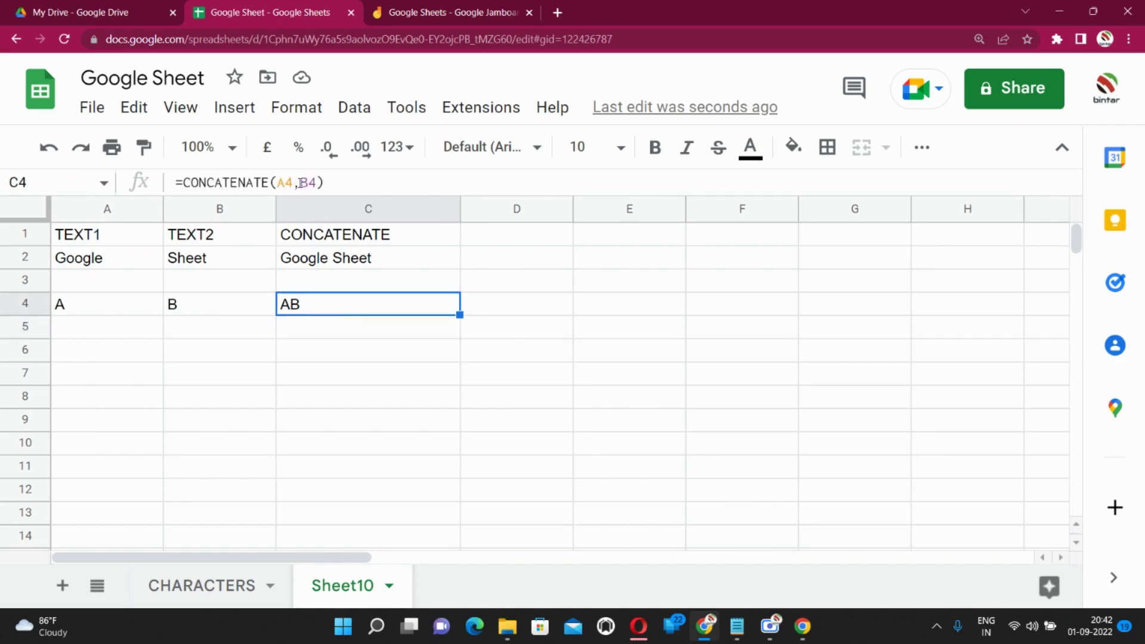
left_click(300, 182)
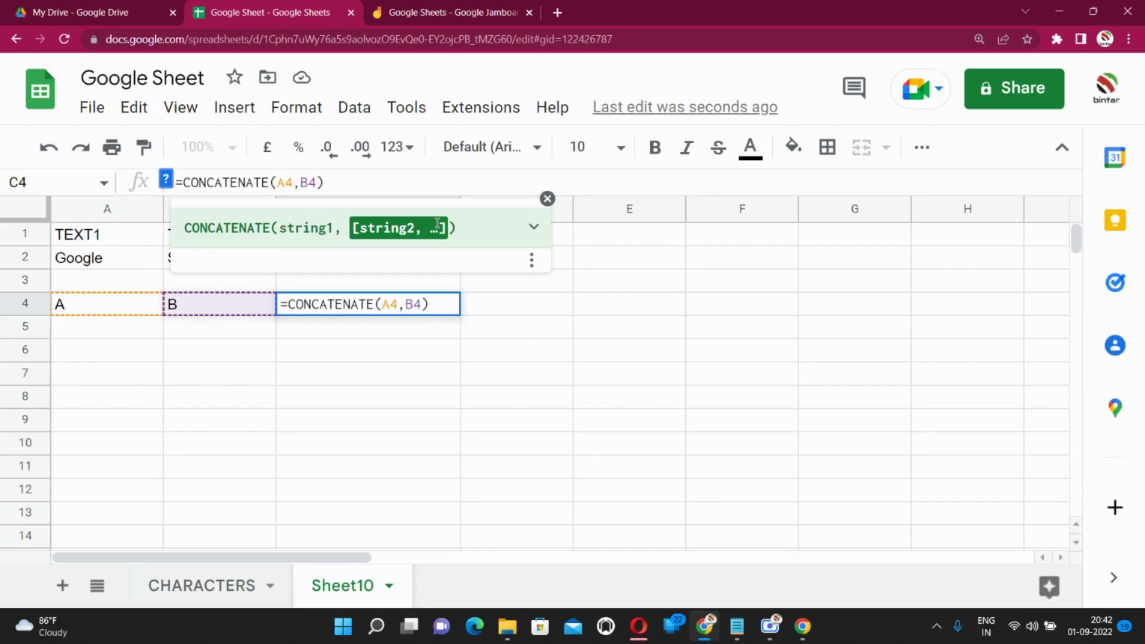
type("\"\",")
key("Left")
key("Left")
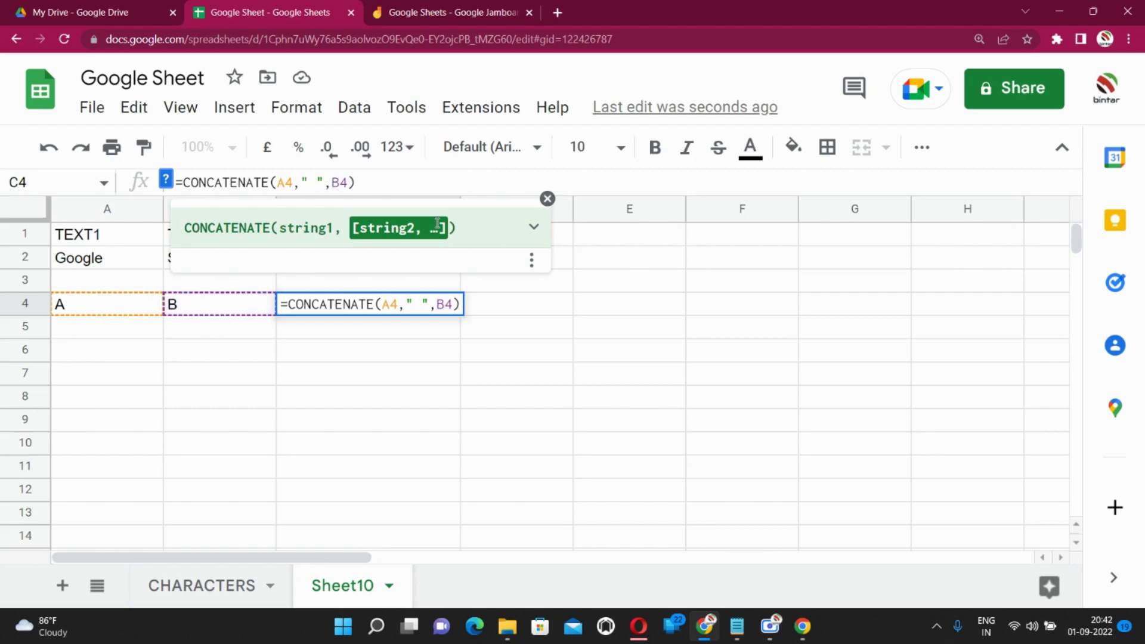
key("Return")
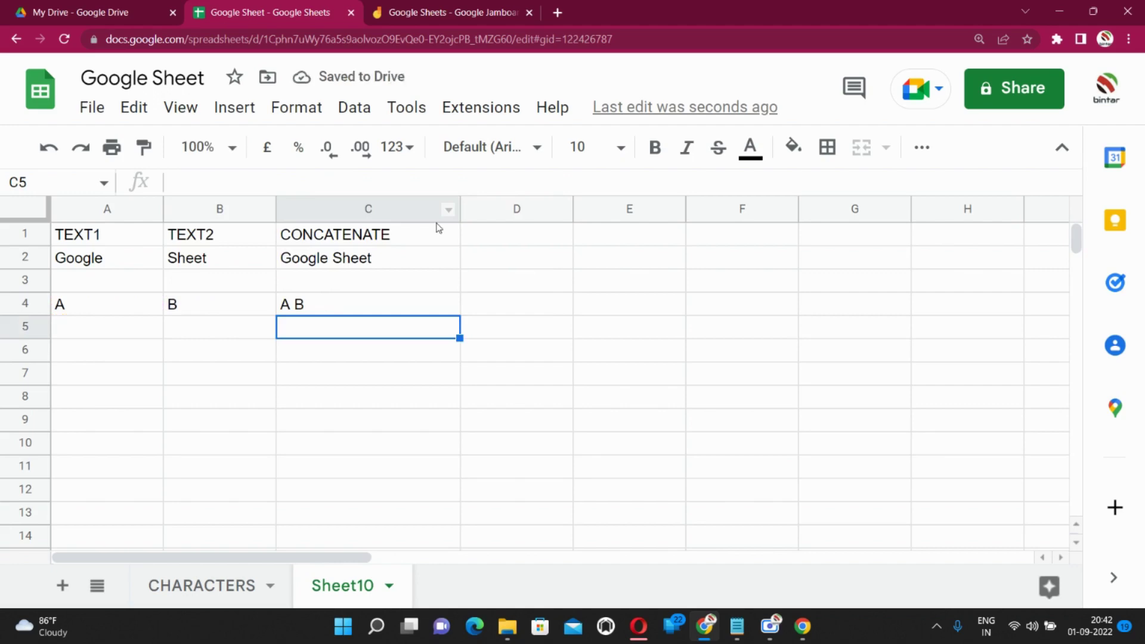
- Replace the plain text in C2 with the formula =CONCATENATE(A2,B2)
left_click(347, 260)
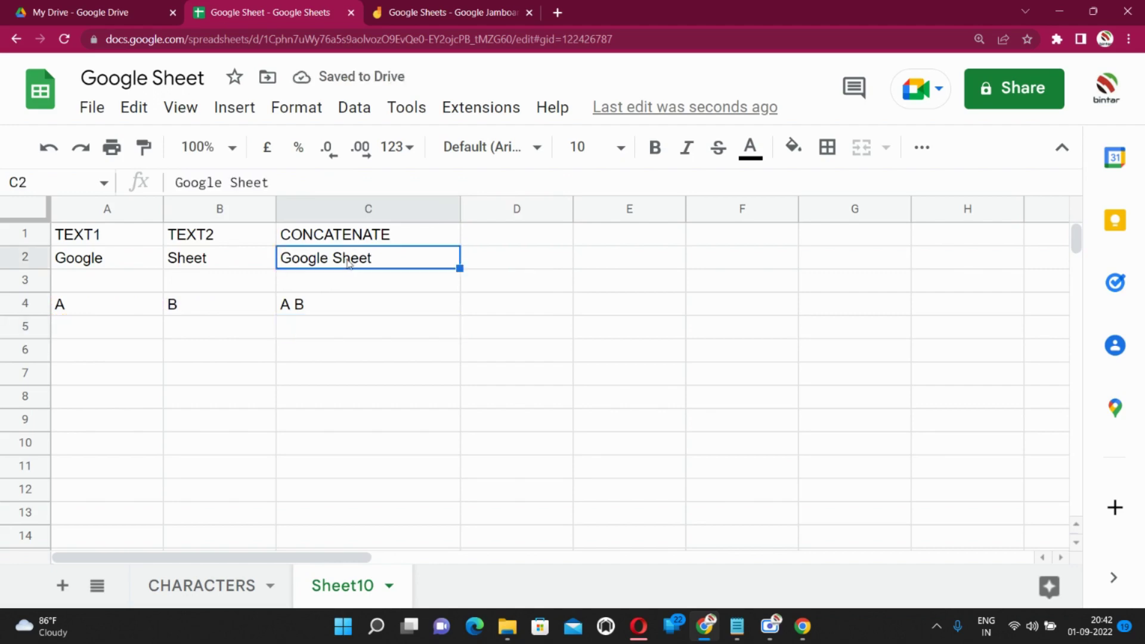
type("=")
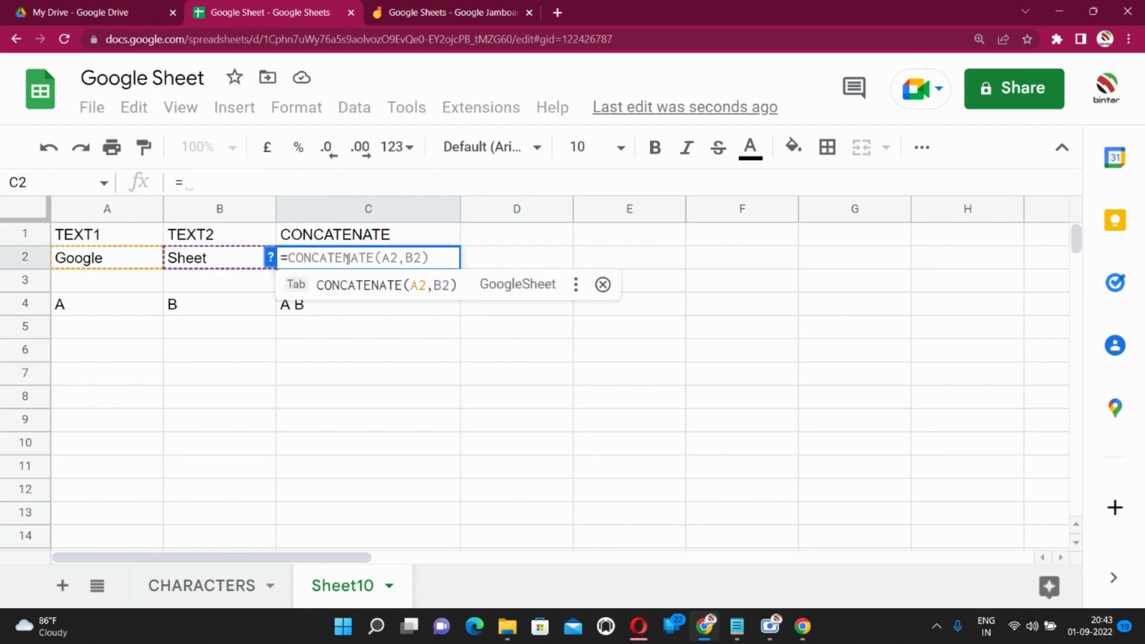
type("CONCA")
key("BackSpace")
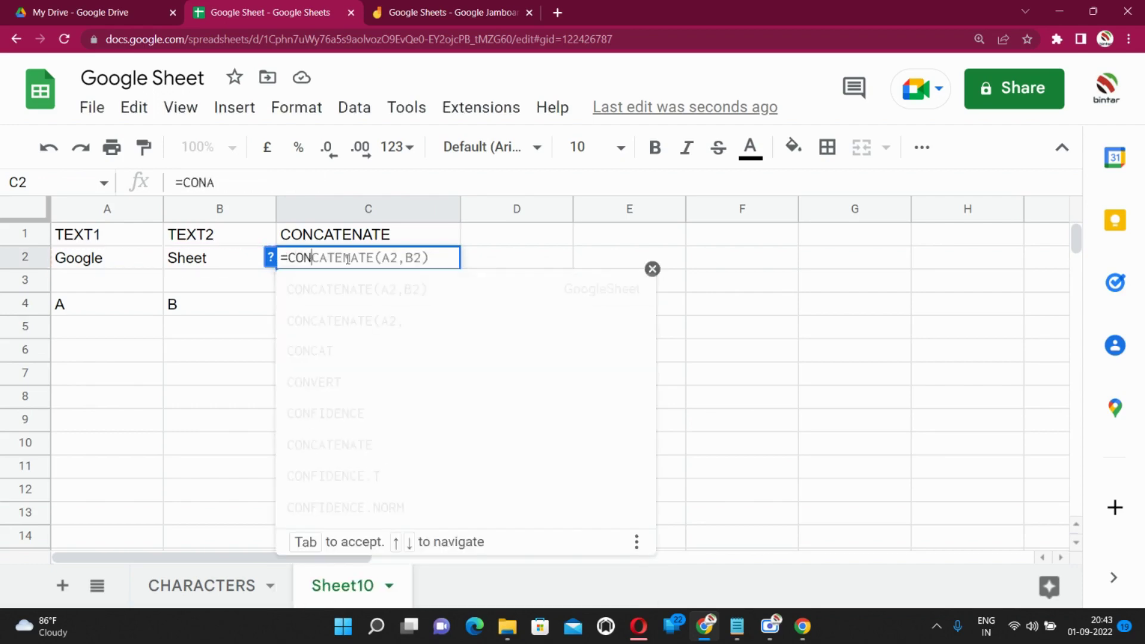
key("Down")
key("Up")
key("Tab")
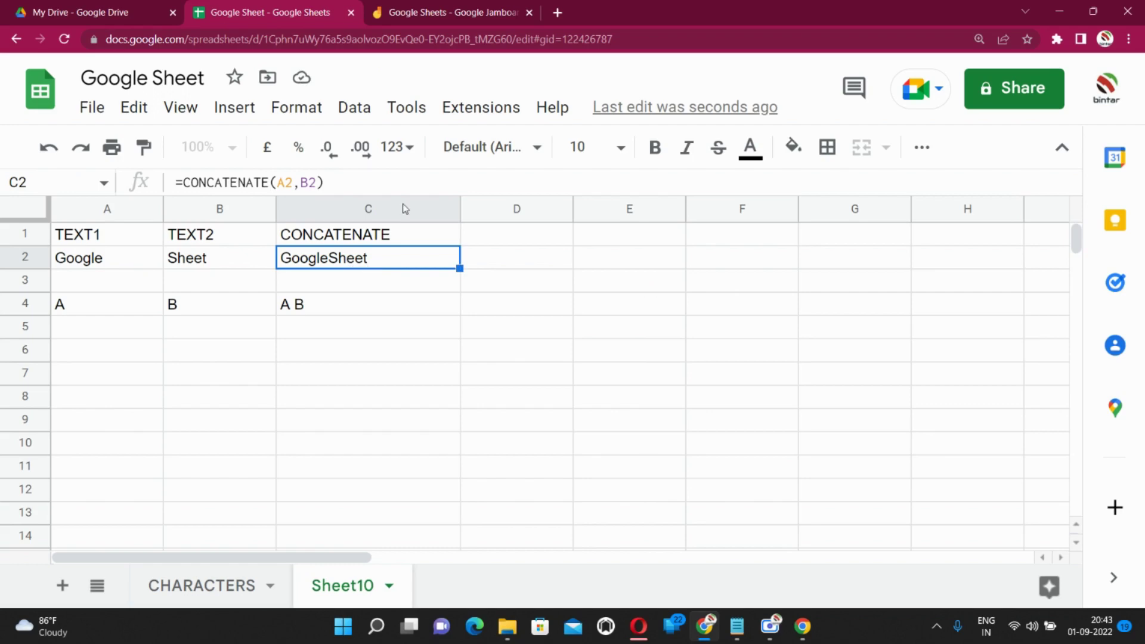
- Look at the auto-complete settings for autocomplete, formula suggestions and formula corrections without changing them
left_click(417, 114)
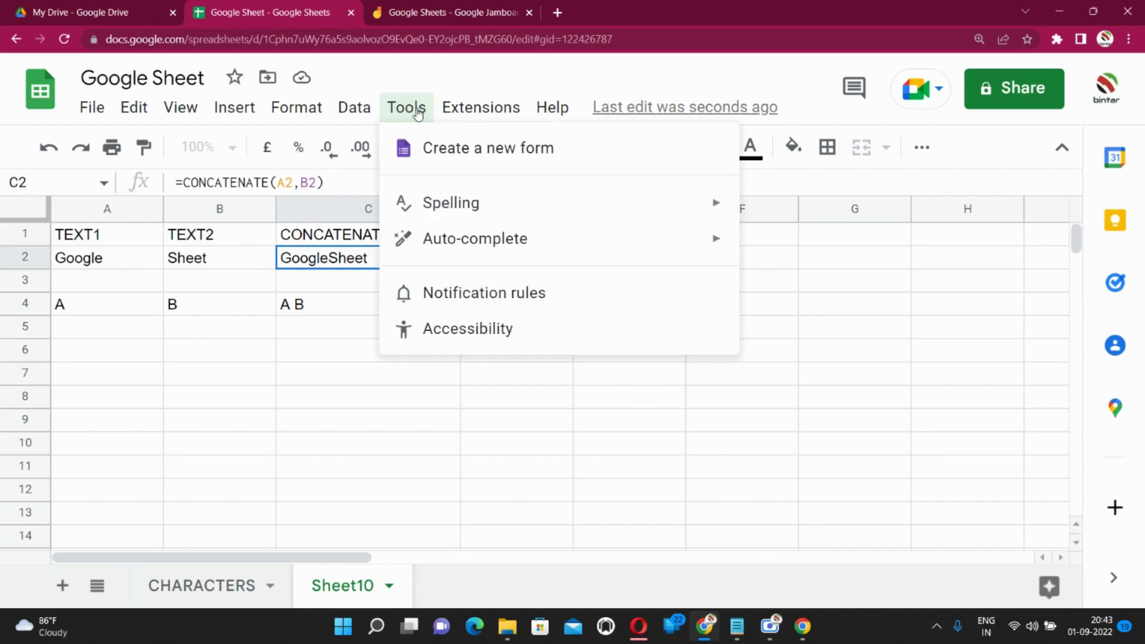
mouse_move(478, 243)
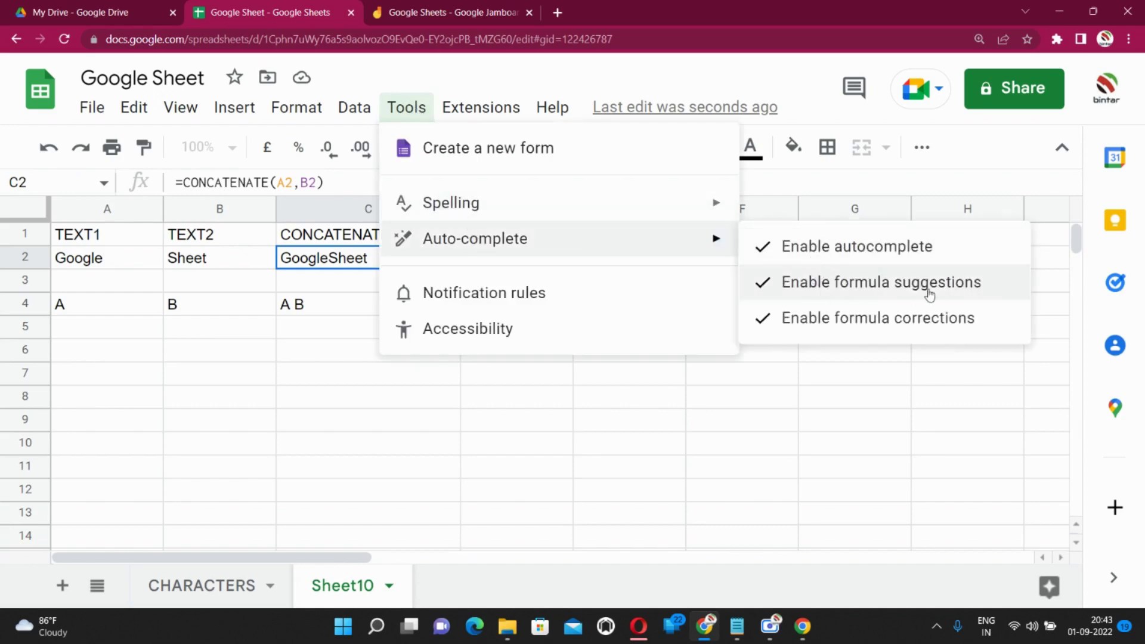
left_click(757, 377)
- Insert a quoted space as separator in C2's formula, making it =CONCATENATE(A2," ",B2)
left_click(330, 263)
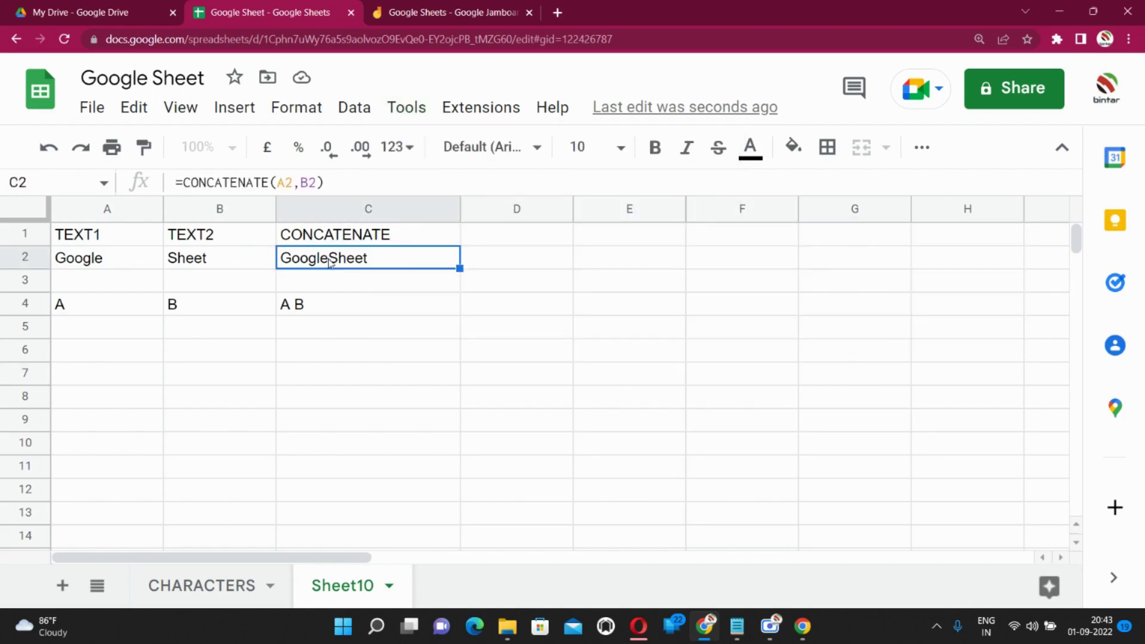
left_click(300, 183)
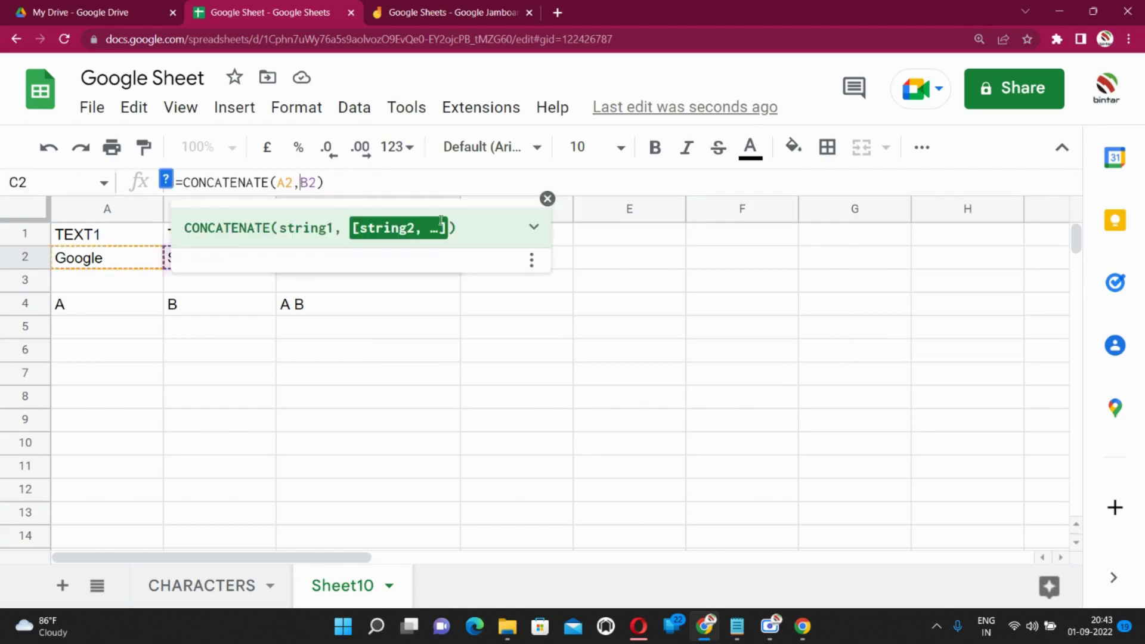
type("\" \",")
key("Return")
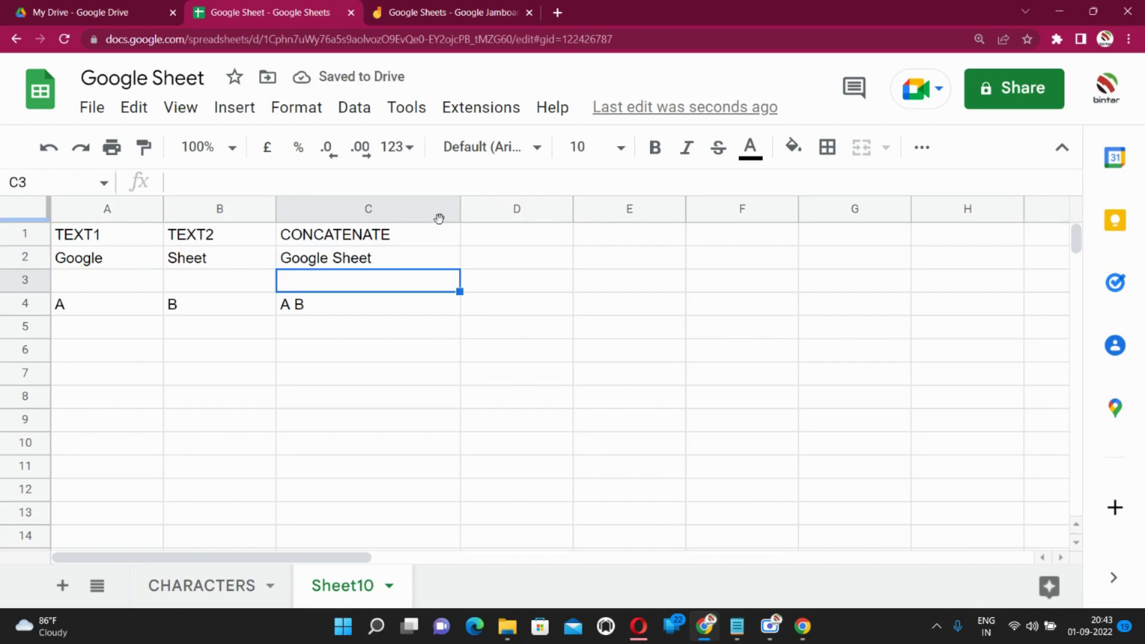
- Change the separator in C2's CONCATENATE formula to a hyphen, "-"
key("Up")
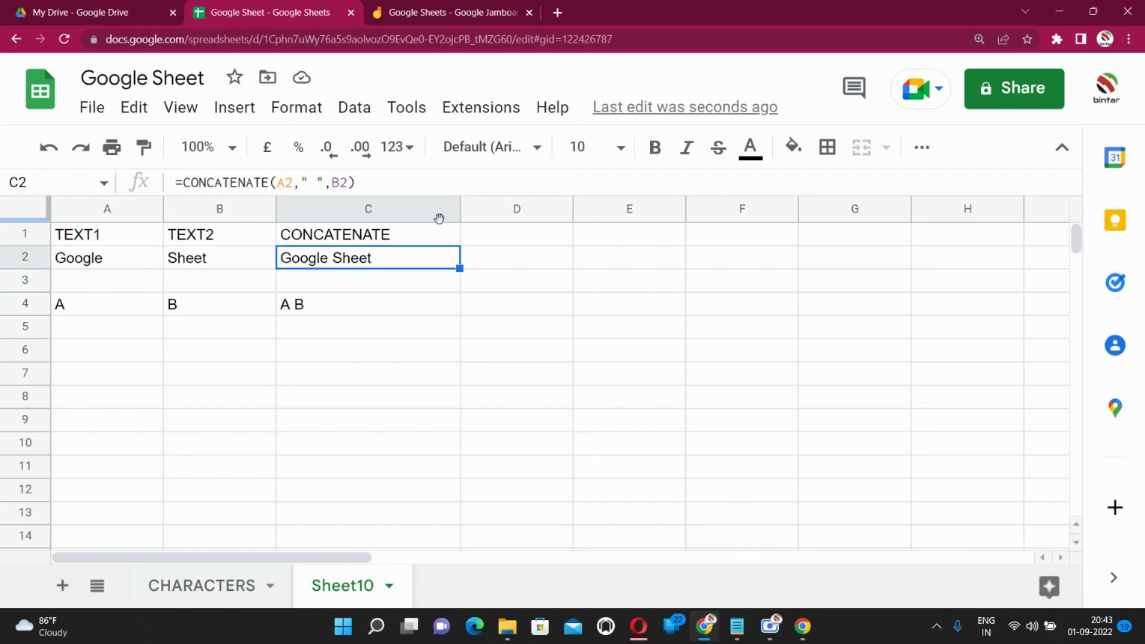
left_click(318, 182)
key("BackSpace")
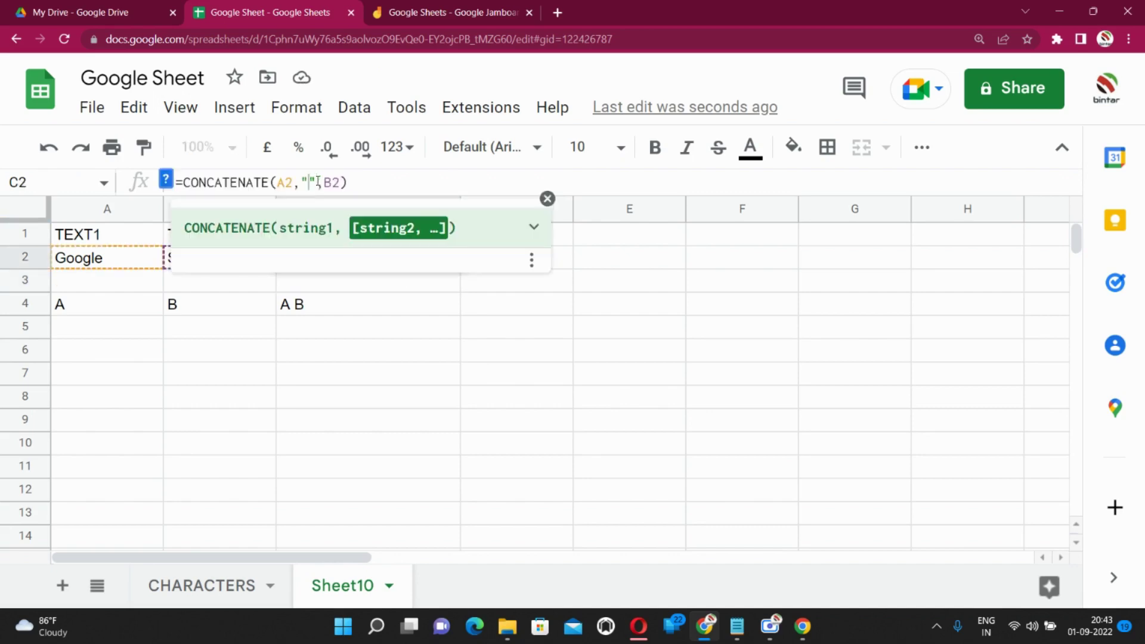
type("-")
key("Return")
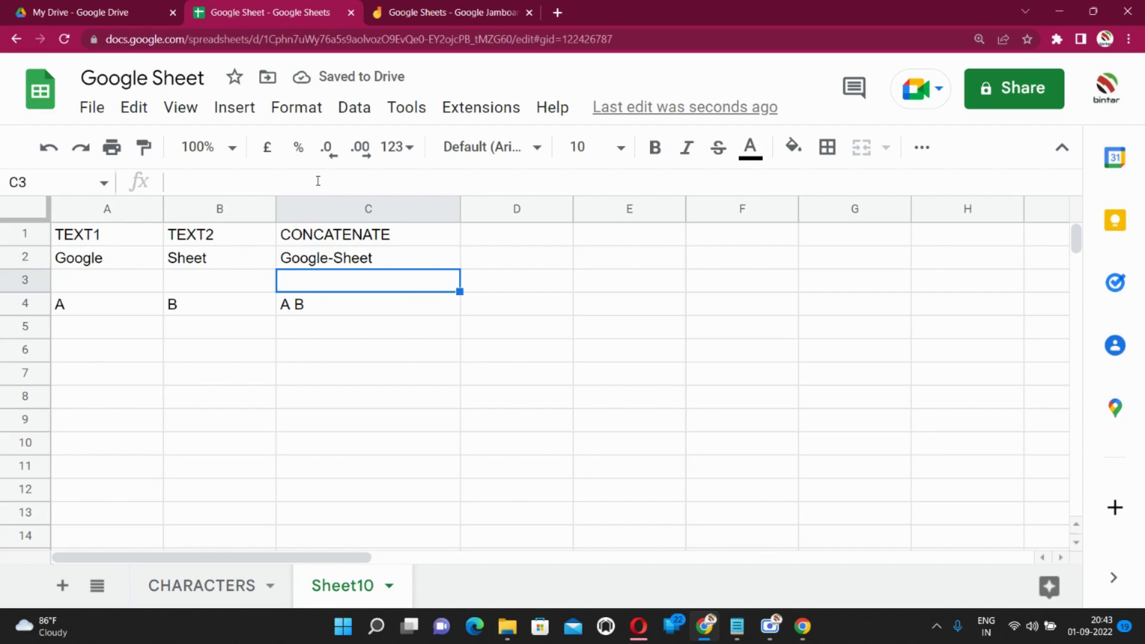
- Enter a sample first name in A7 and a last name in B7, each with only its initial capitalized
left_click(116, 377)
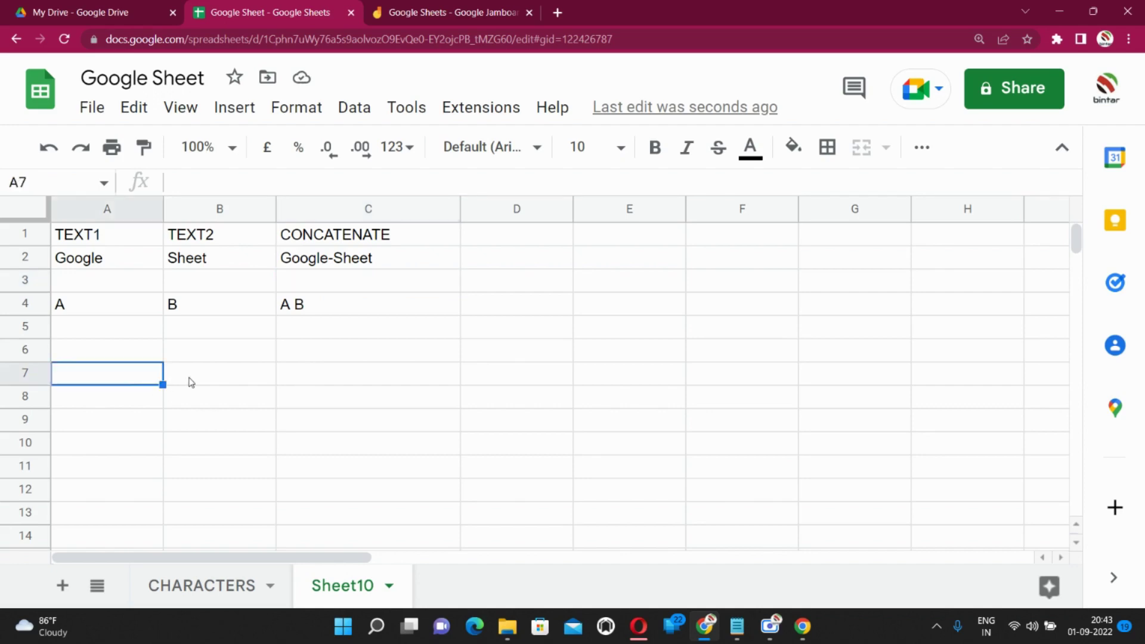
type("rAVI")
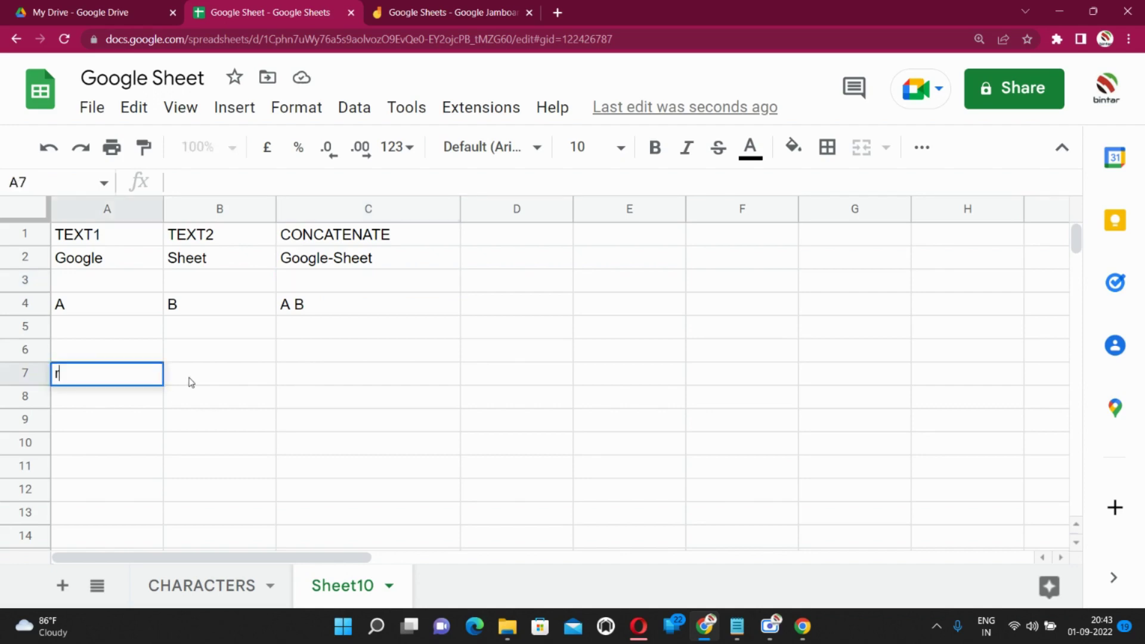
left_click(191, 383)
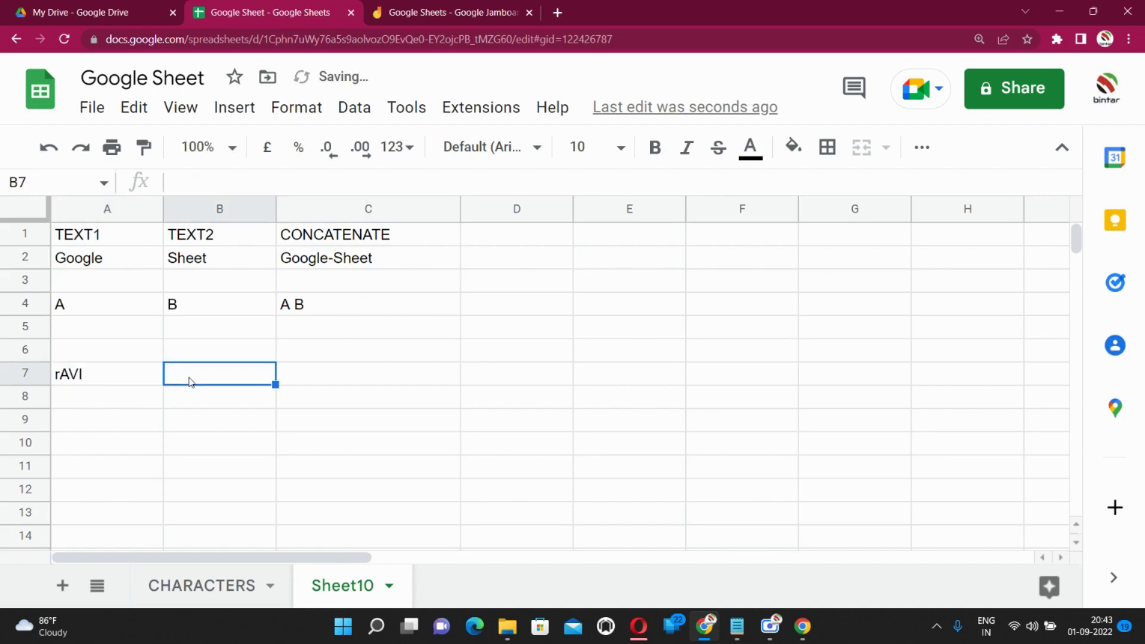
key("Left")
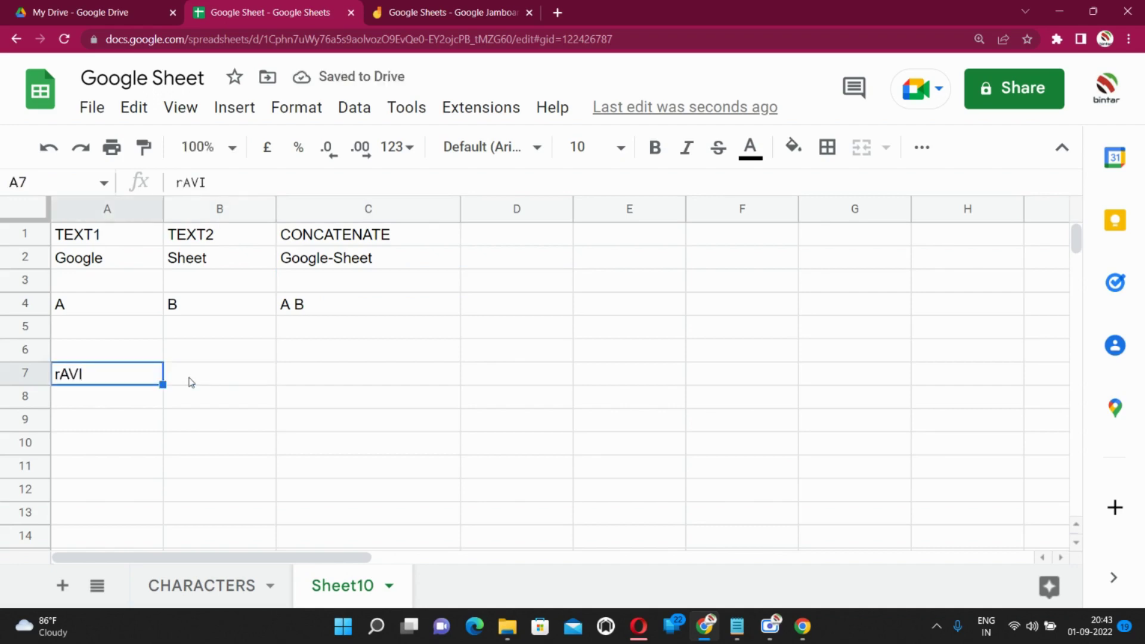
type("Ravi")
left_click(191, 383)
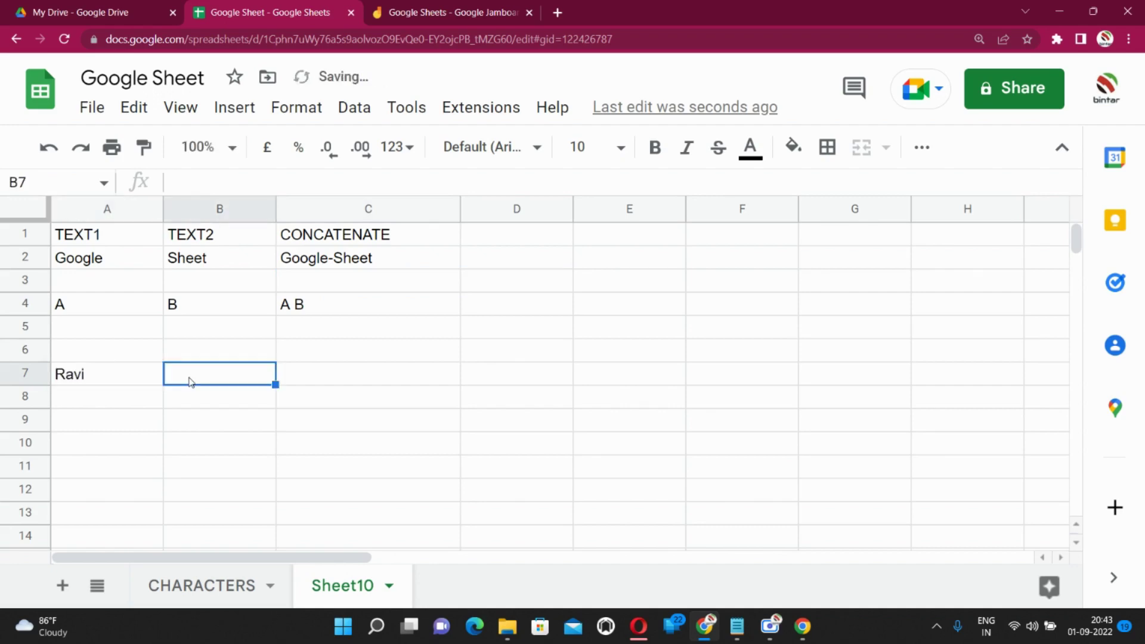
type("Kumar")
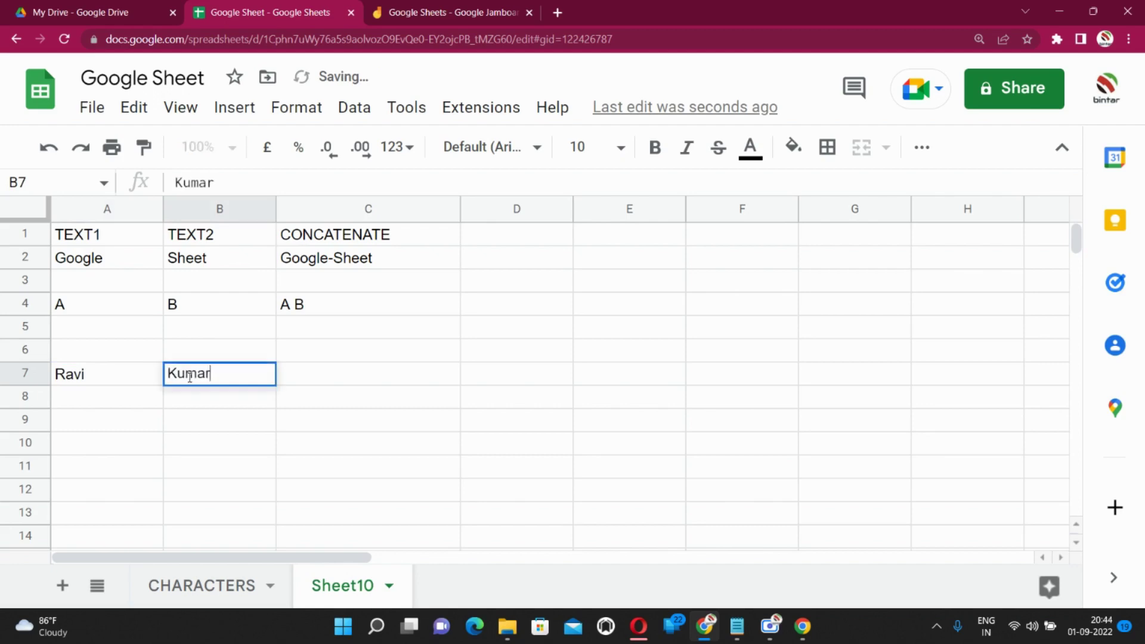
- Join A7 and B7 in C7 with the formula =CONCATENATE(A7,"",B7), using empty quotes as the separator
left_click(326, 385)
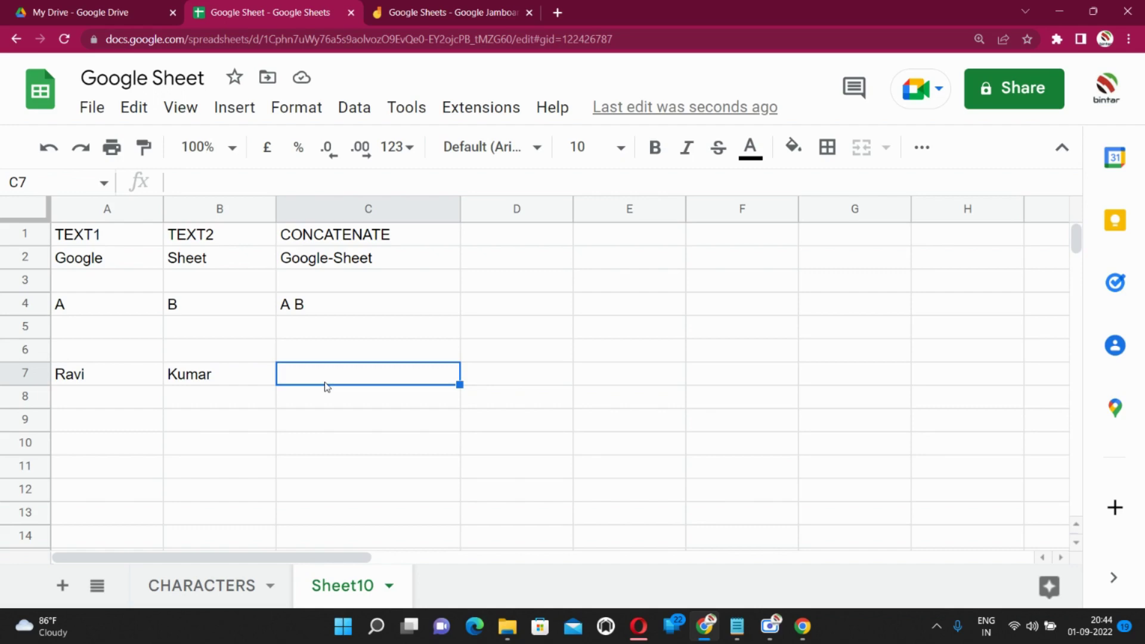
type("=cona")
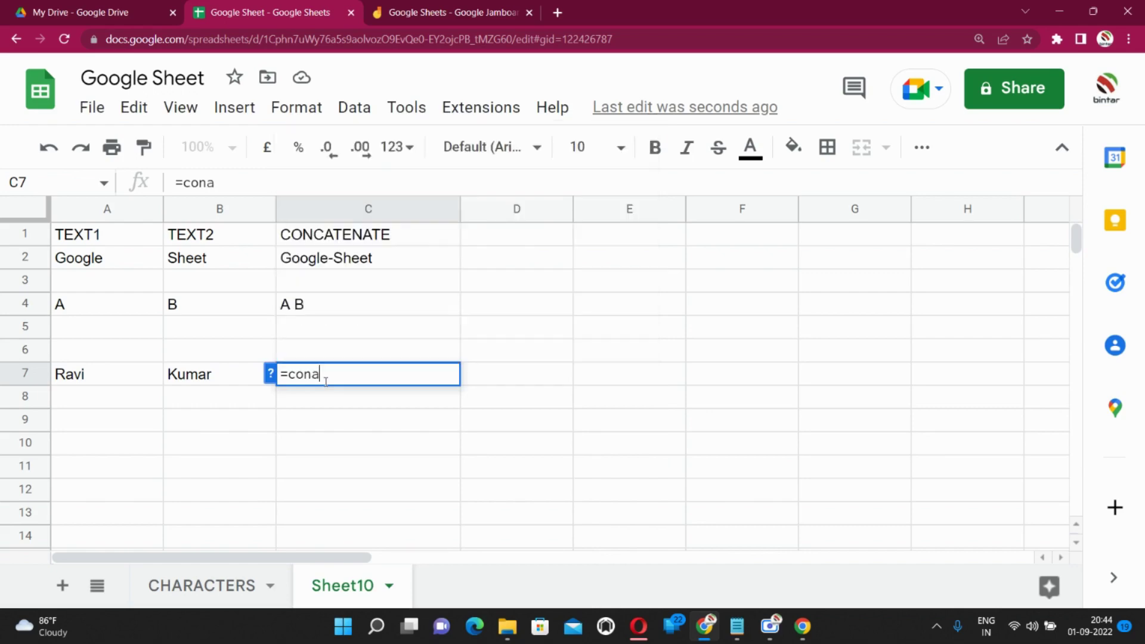
key("BackSpace")
key("Down")
key("Down")
key("Down")
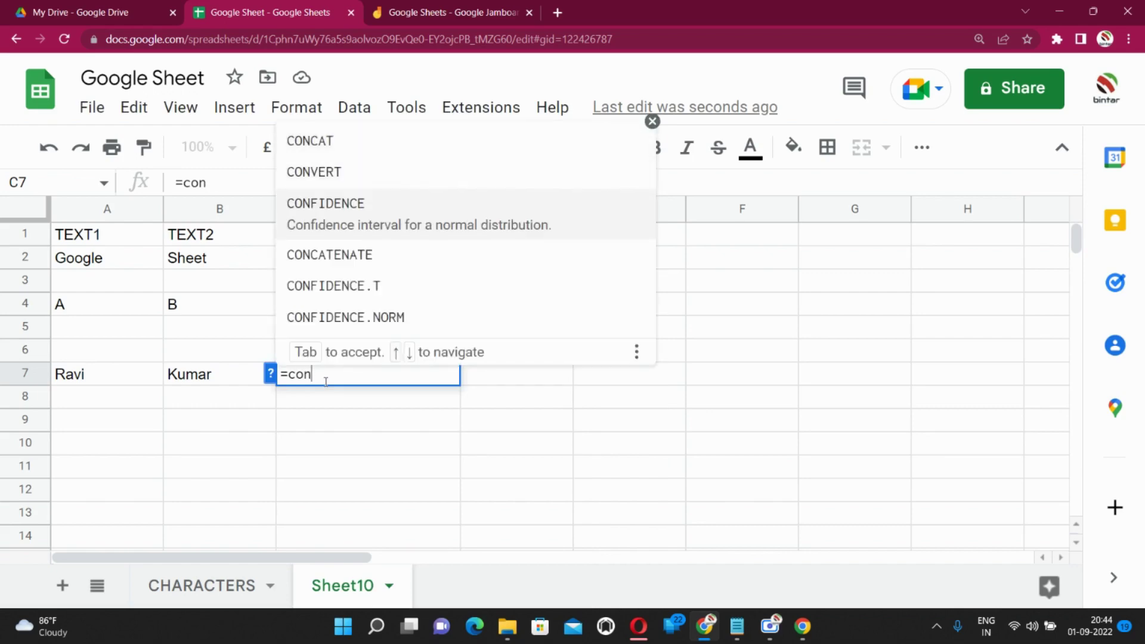
key("Tab")
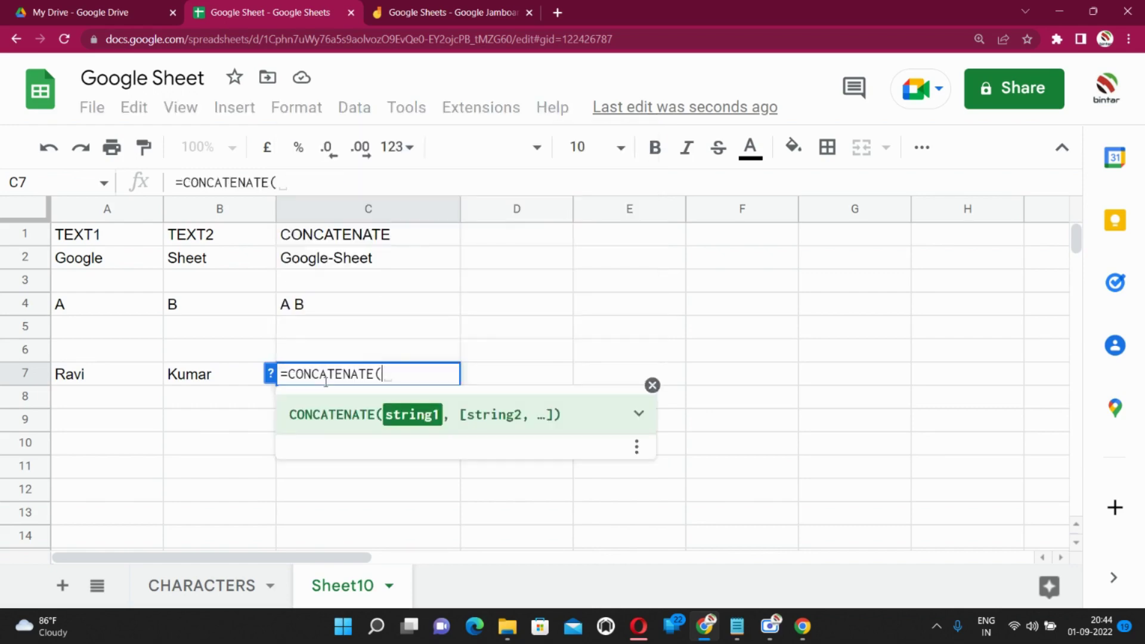
left_click(102, 377)
type(",")
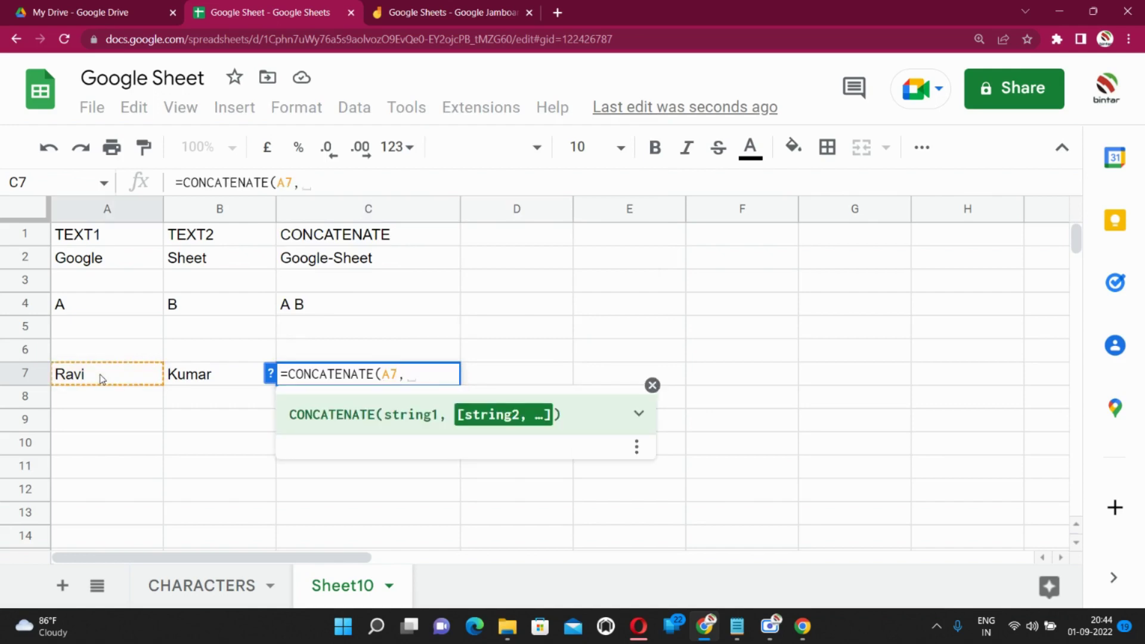
type("\" \"")
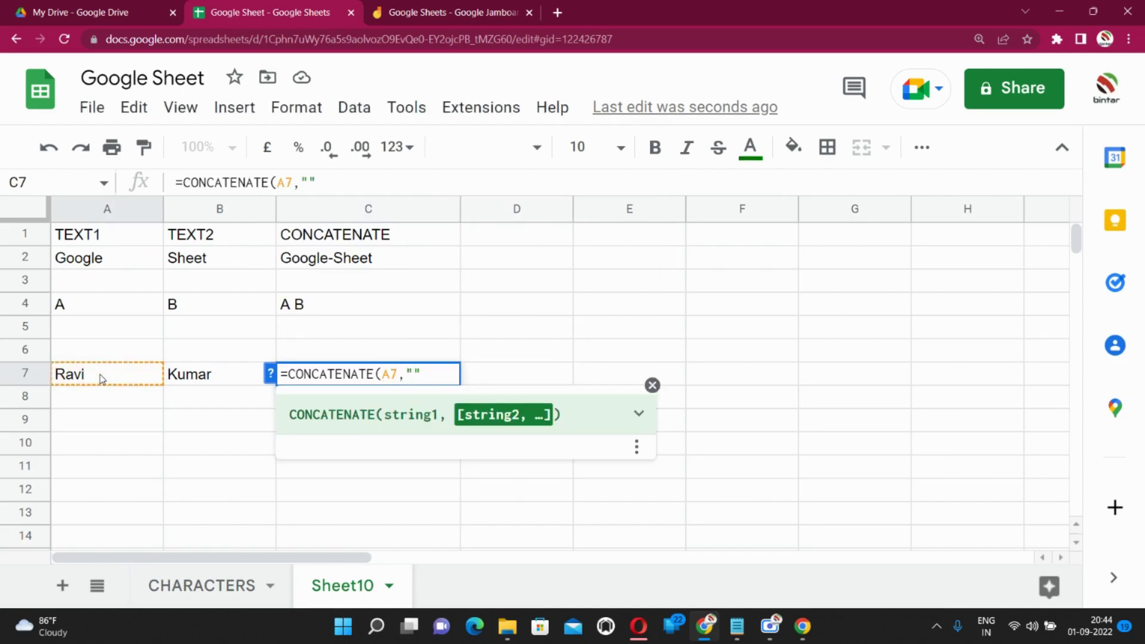
type(",B7")
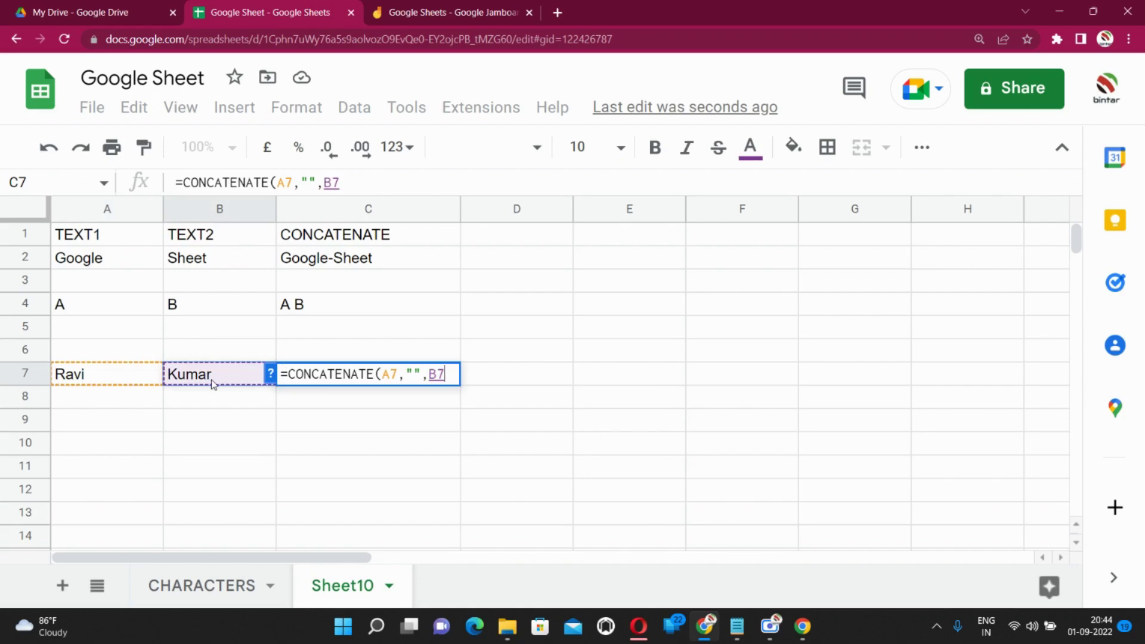
type(")")
key("Return")
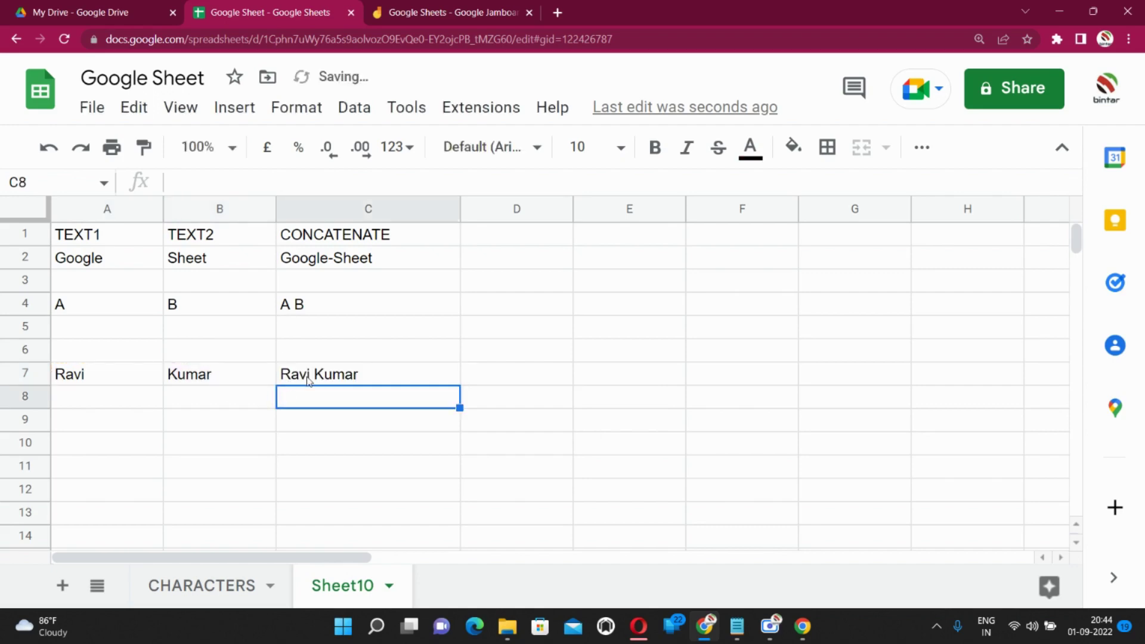
- Check the separator in C7's formula and remove the trailing space after the first name in A7
left_click(328, 381)
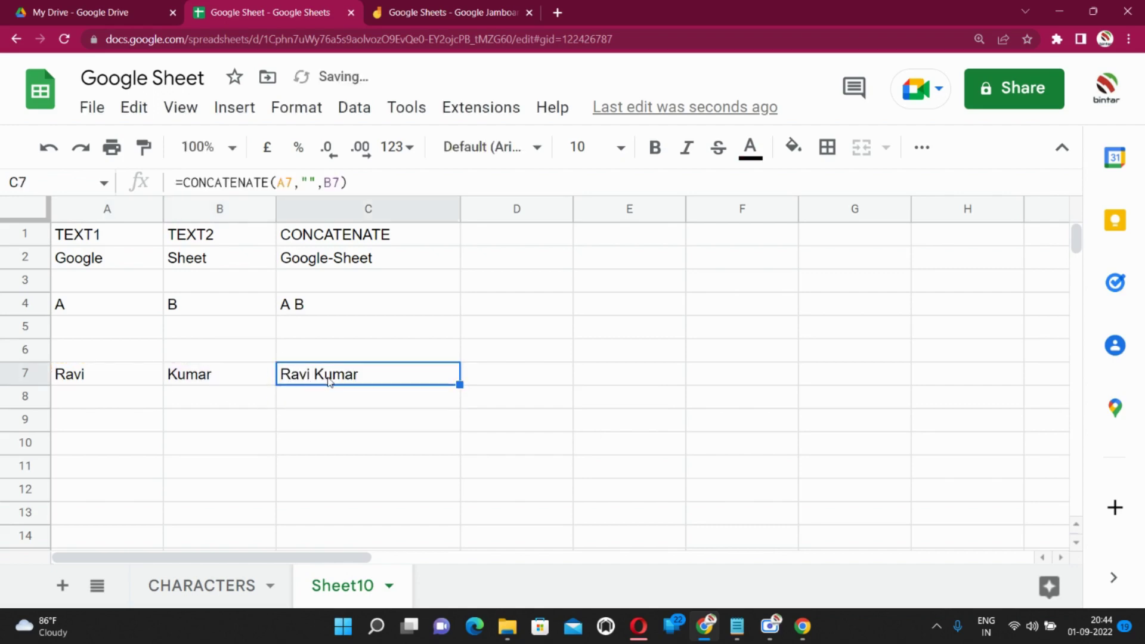
left_click(320, 186)
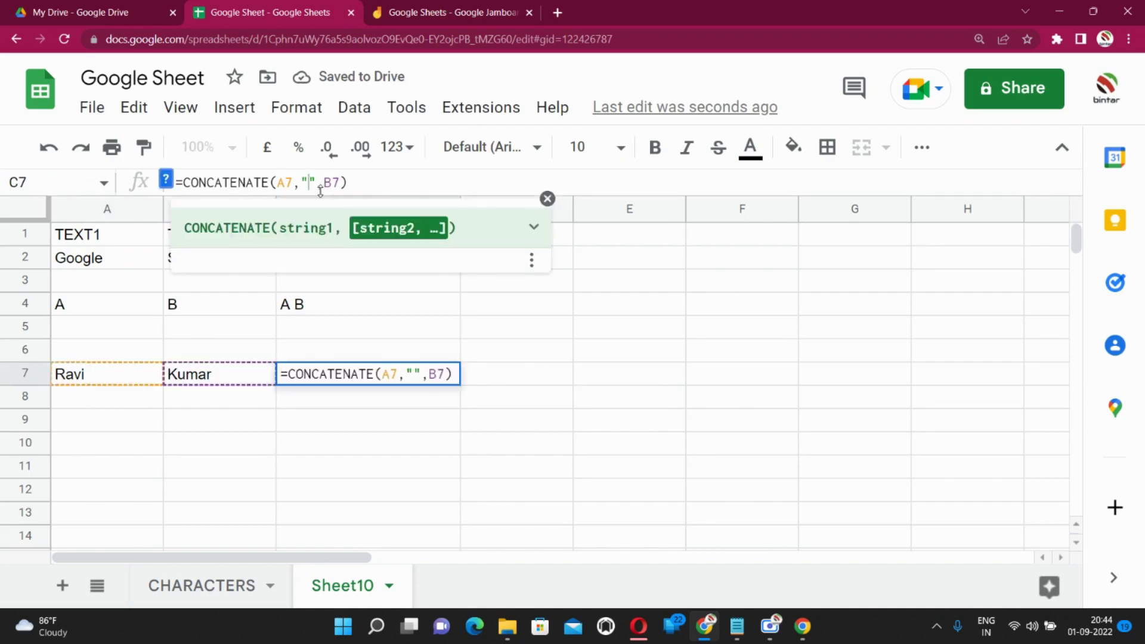
left_click(335, 447)
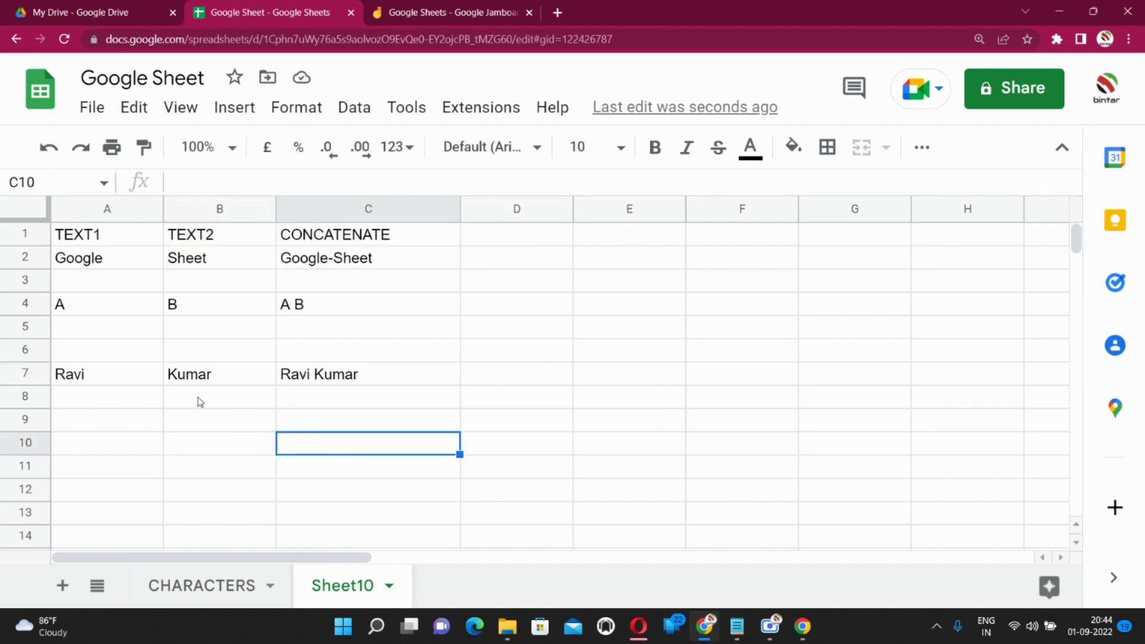
left_click(119, 376)
double_click(112, 375)
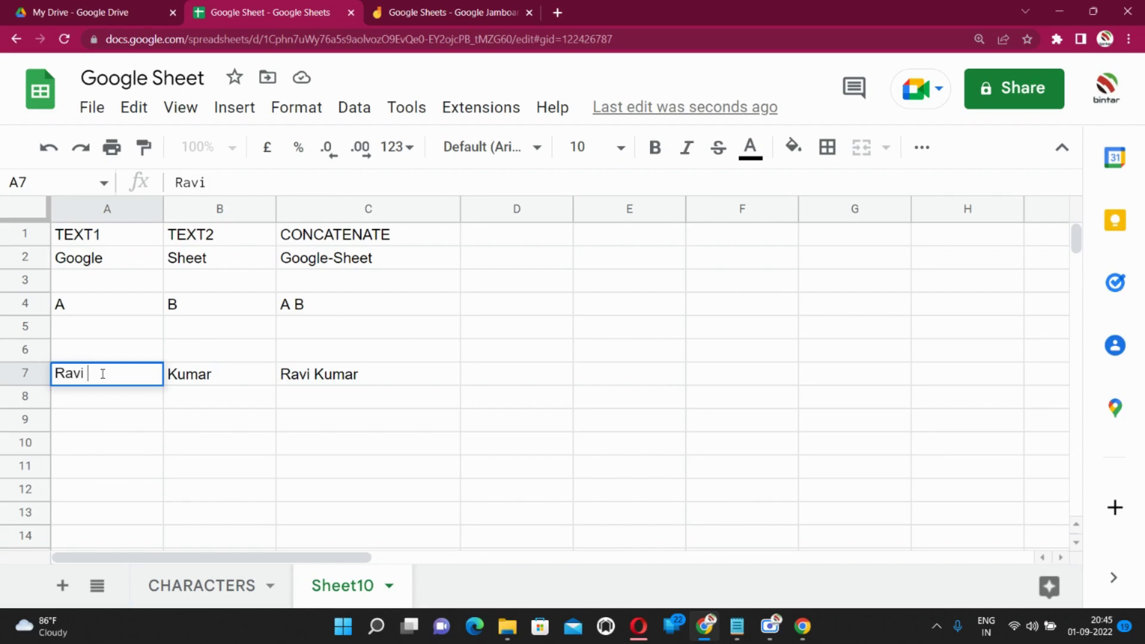
key("BackSpace")
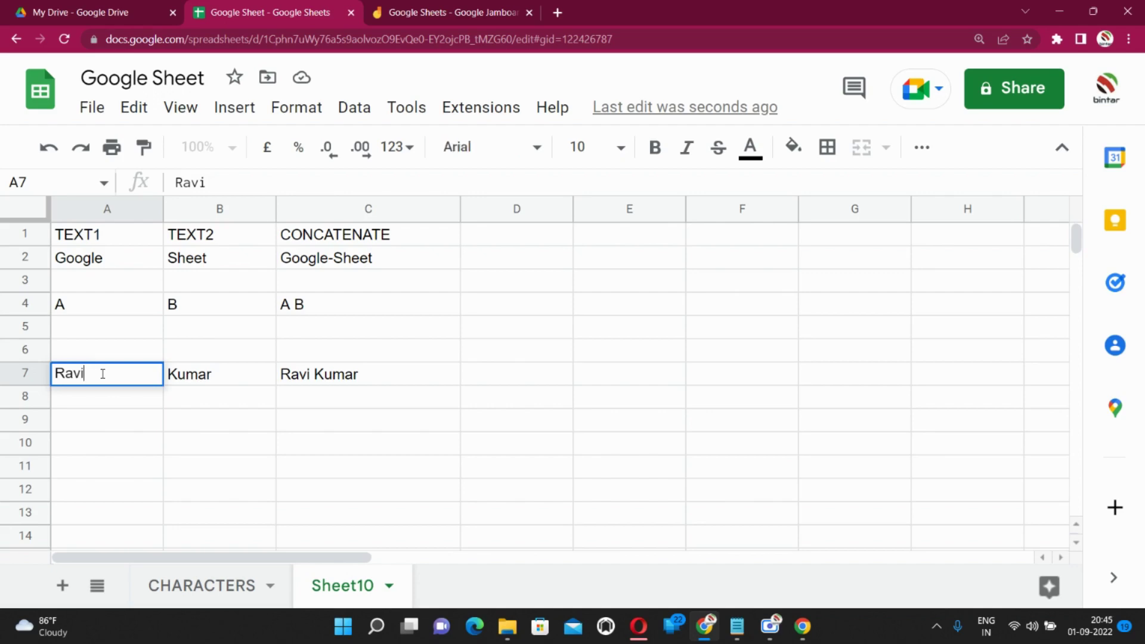
left_click(291, 495)
- Put four spaces between the separator quotes in C7's CONCATENATE formula
left_click(311, 378)
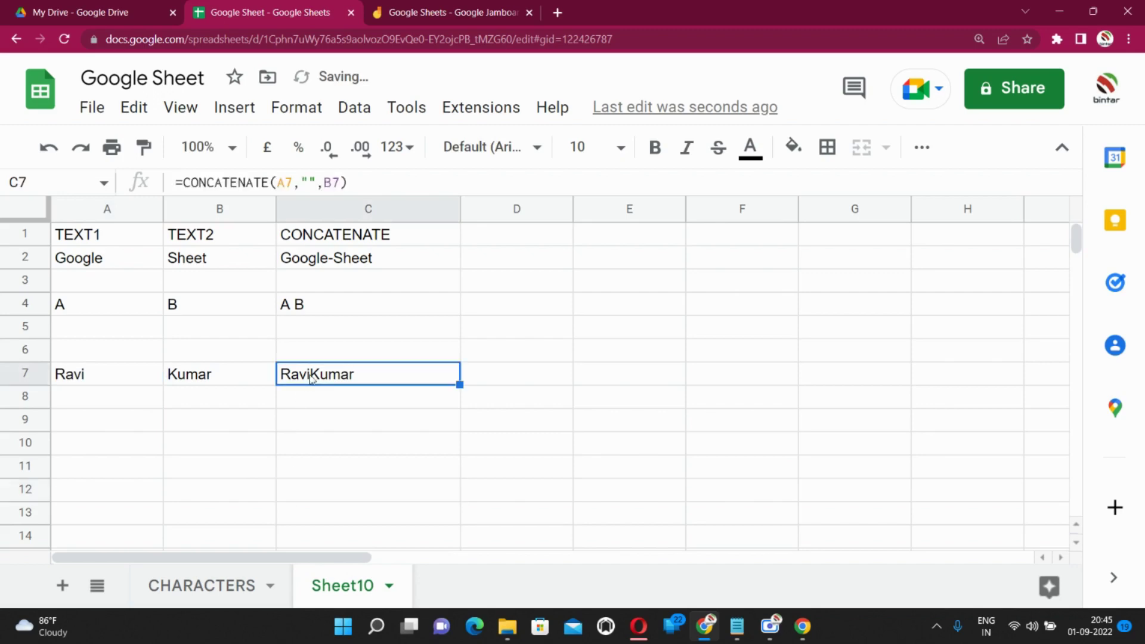
left_click(310, 178)
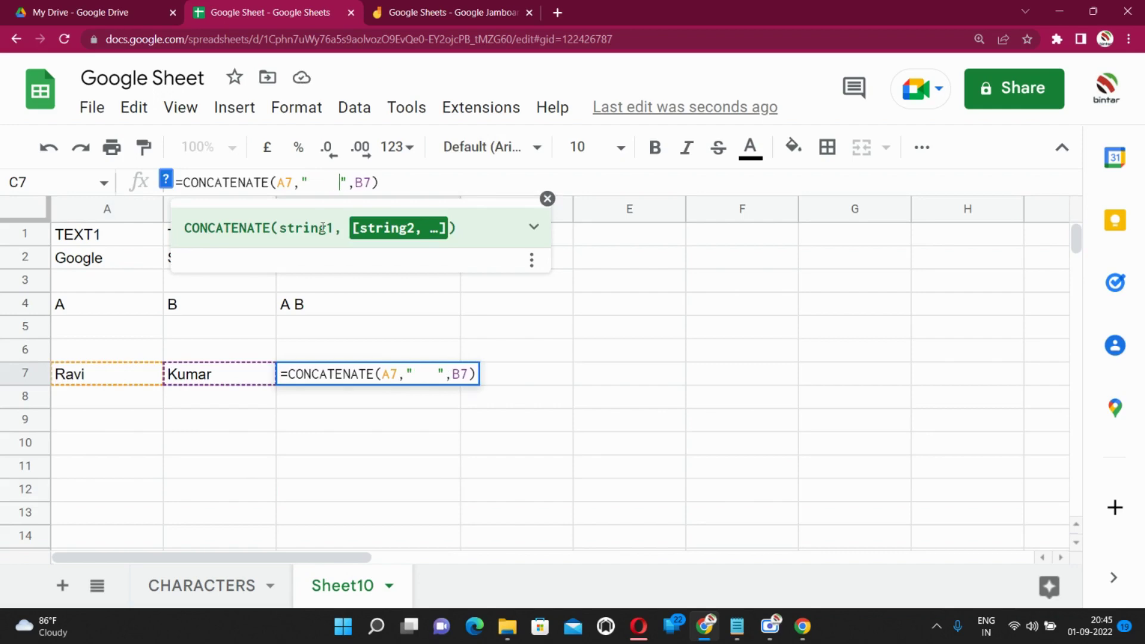
left_click(368, 449)
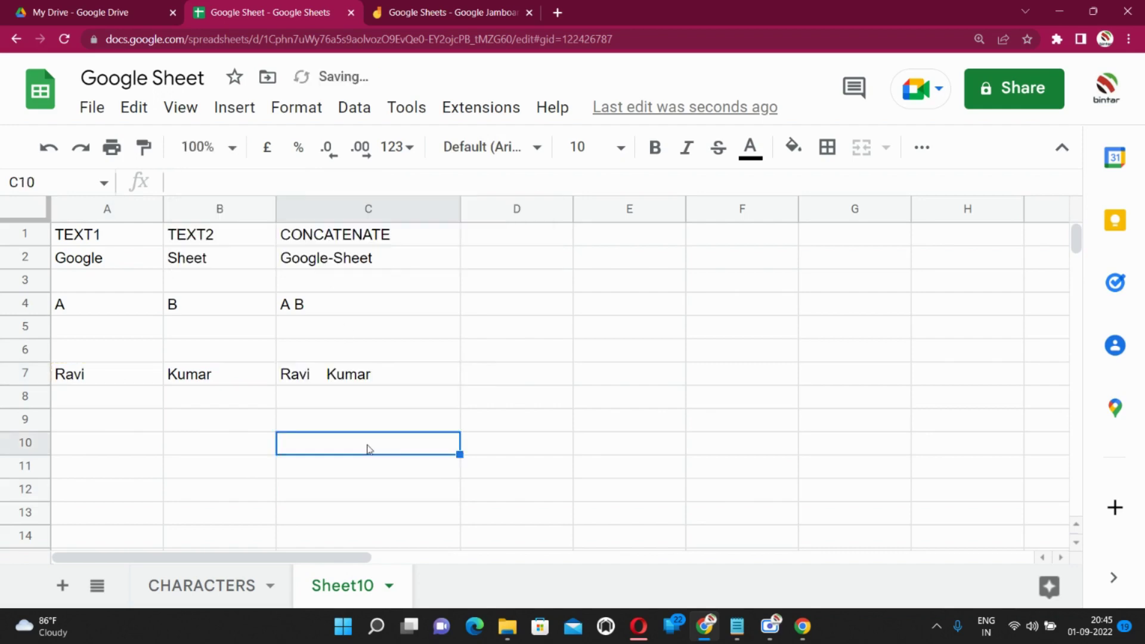
- Reduce the separator in C7's formula to a single quoted space, making it =CONCATENATE(A7," ",B7)
double_click(349, 382)
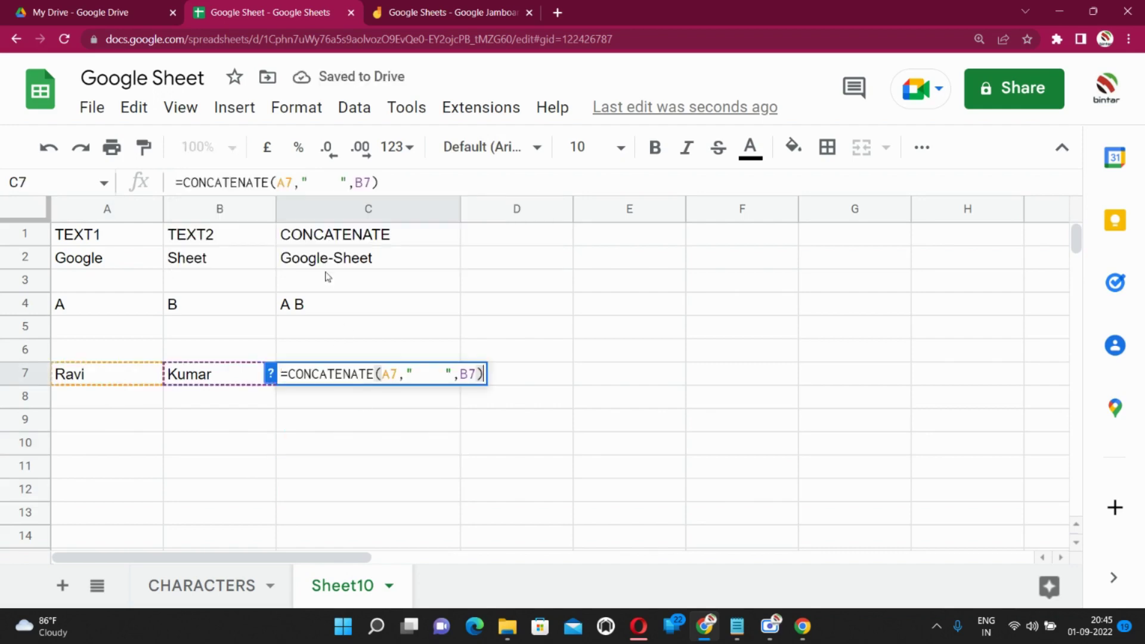
left_click(340, 180)
left_click_drag(340, 179, 309, 179)
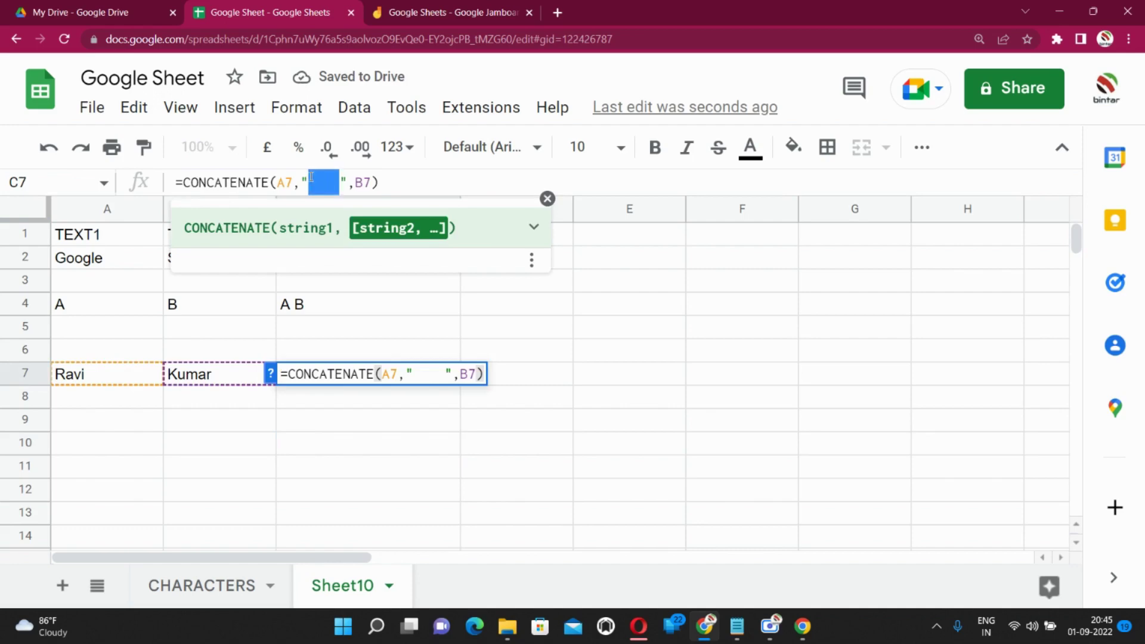
key("BackSpace")
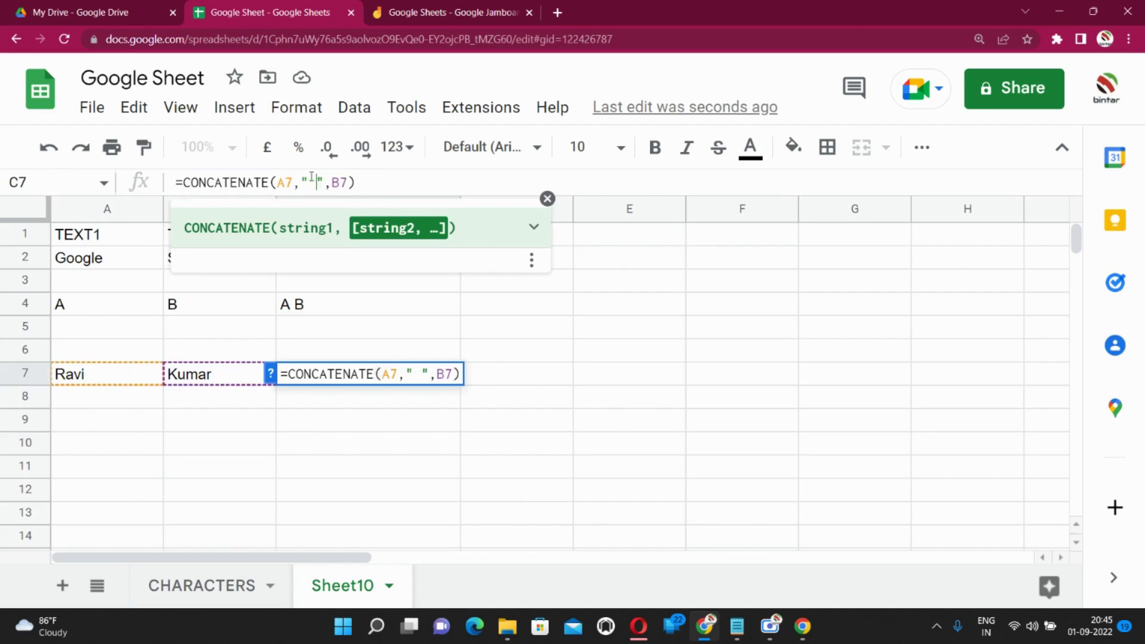
left_click(665, 441)
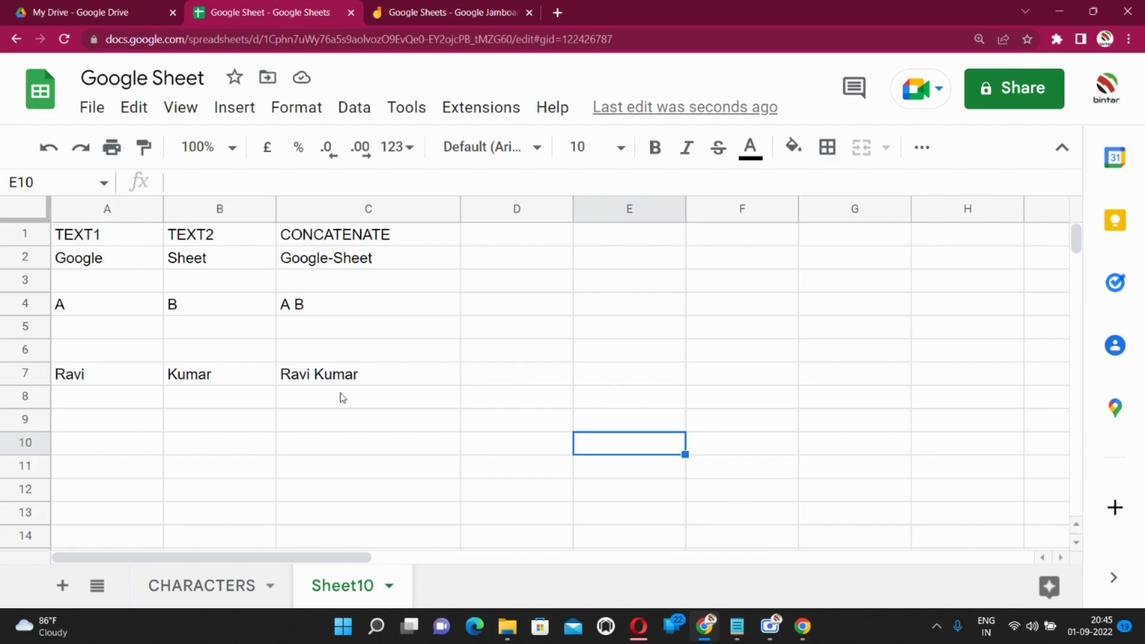
- Insert one column to the left of the CONCATENATE column and enter Kolkata in the new cell C7
left_click(353, 215)
left_click(448, 210)
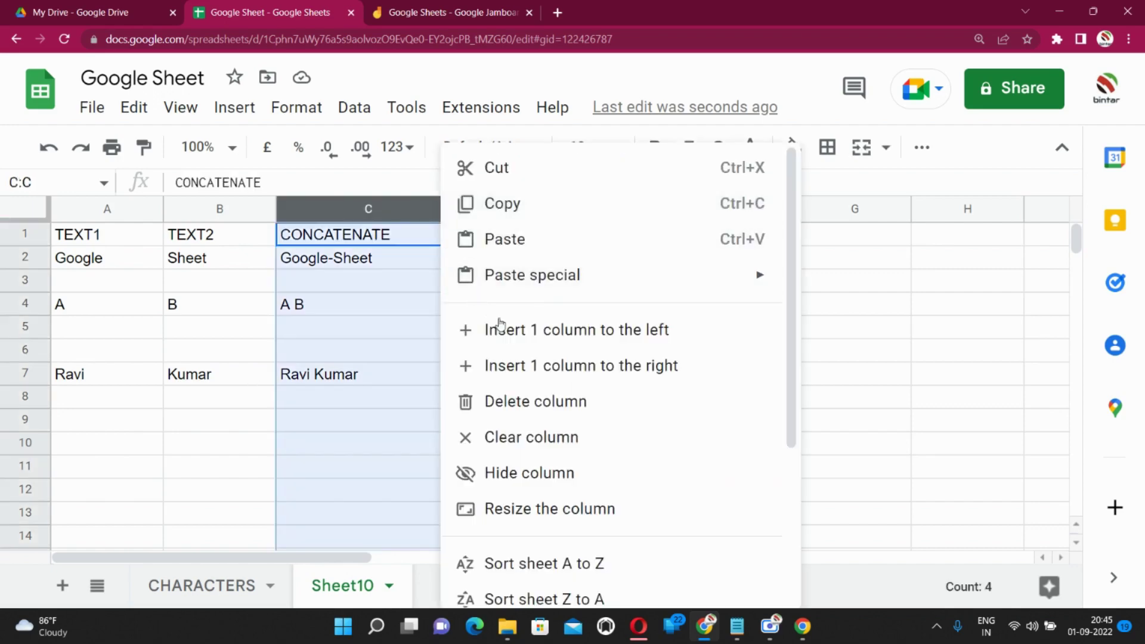
left_click(509, 329)
left_click(342, 374)
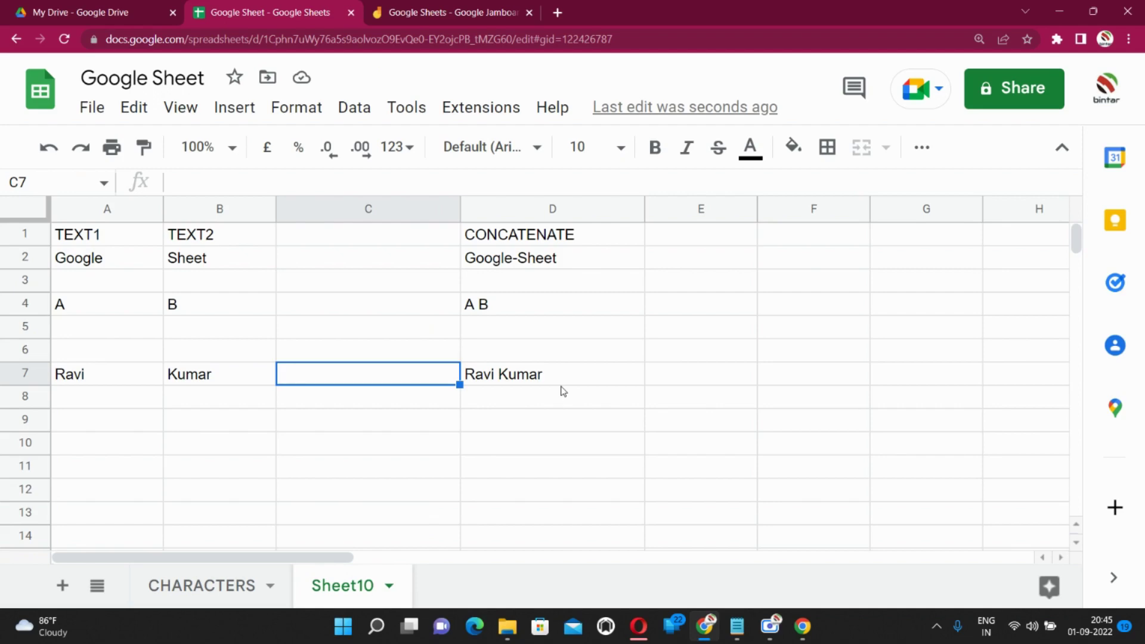
type("Kolkata")
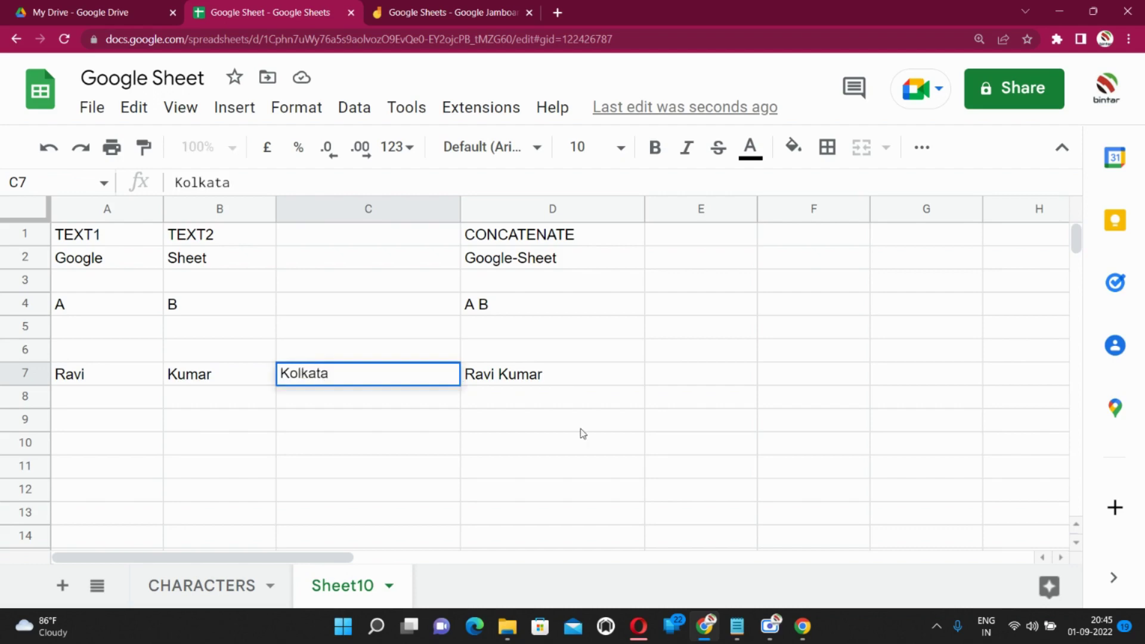
left_click(535, 396)
- Add a second quoted space after B7 in D7's formula, making it =CONCATENATE(A7," ",B7," ")
left_click(527, 382)
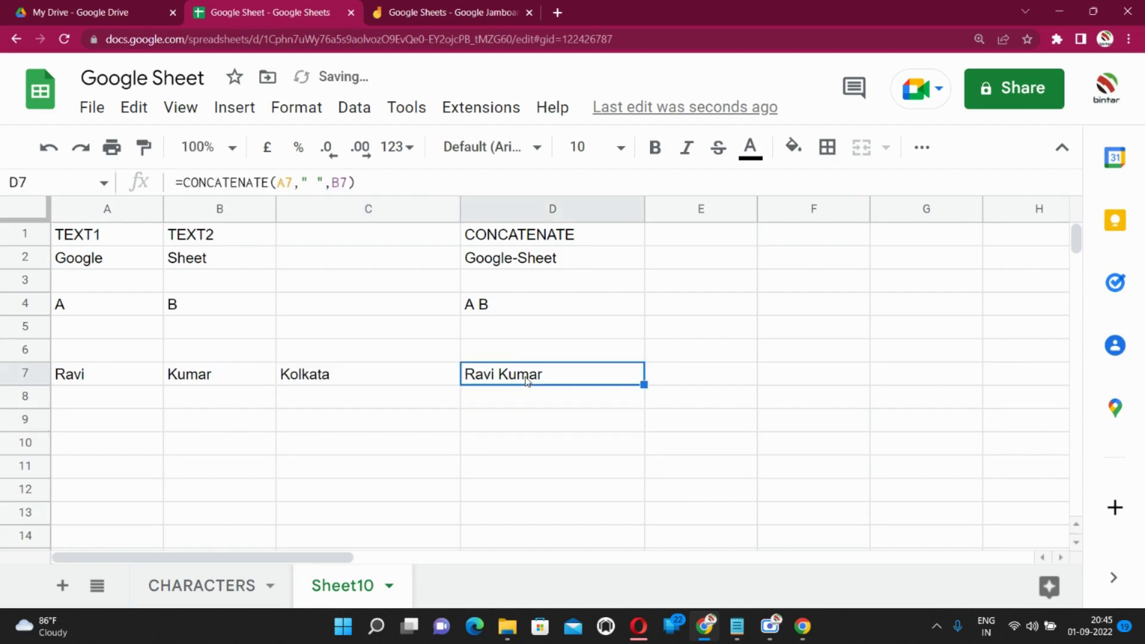
left_click(352, 182)
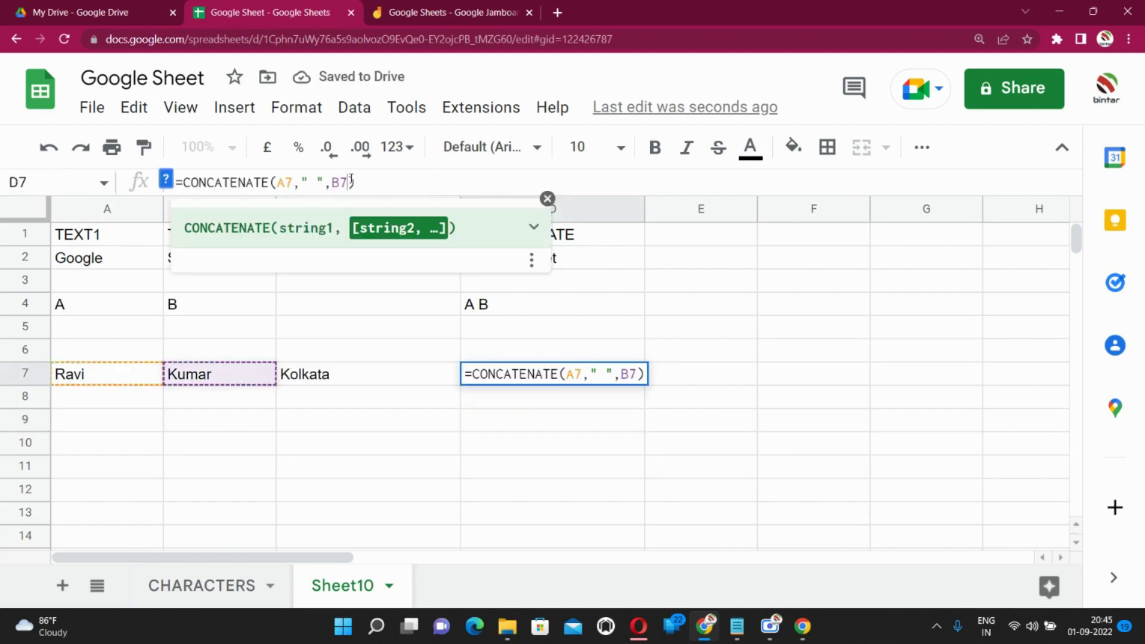
type(",\"\"")
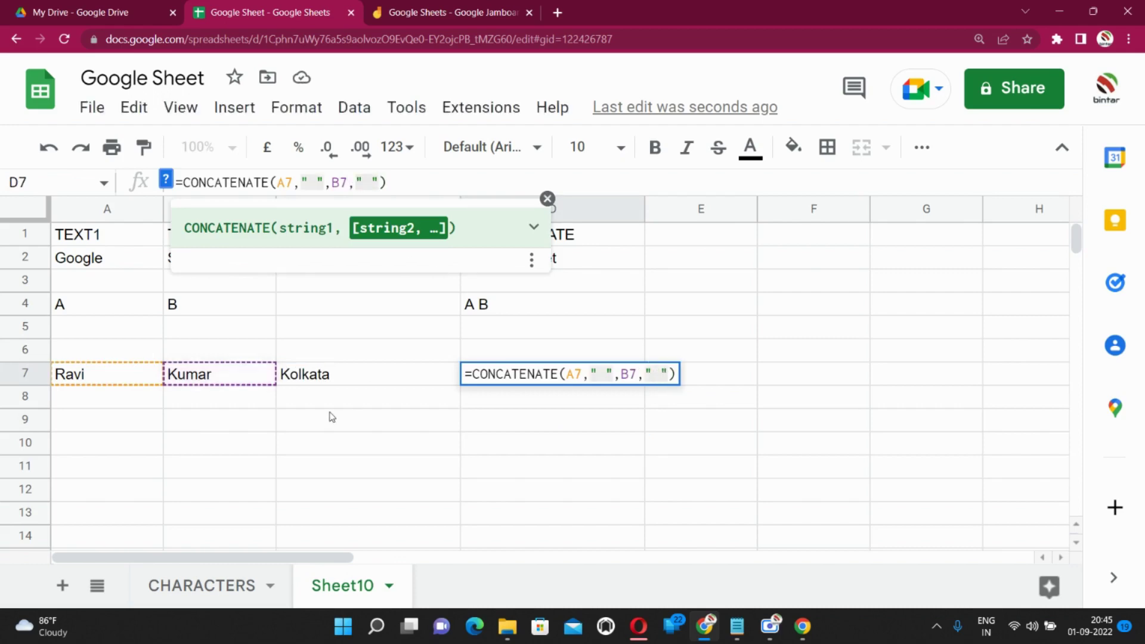
left_click(326, 376)
left_click(535, 376)
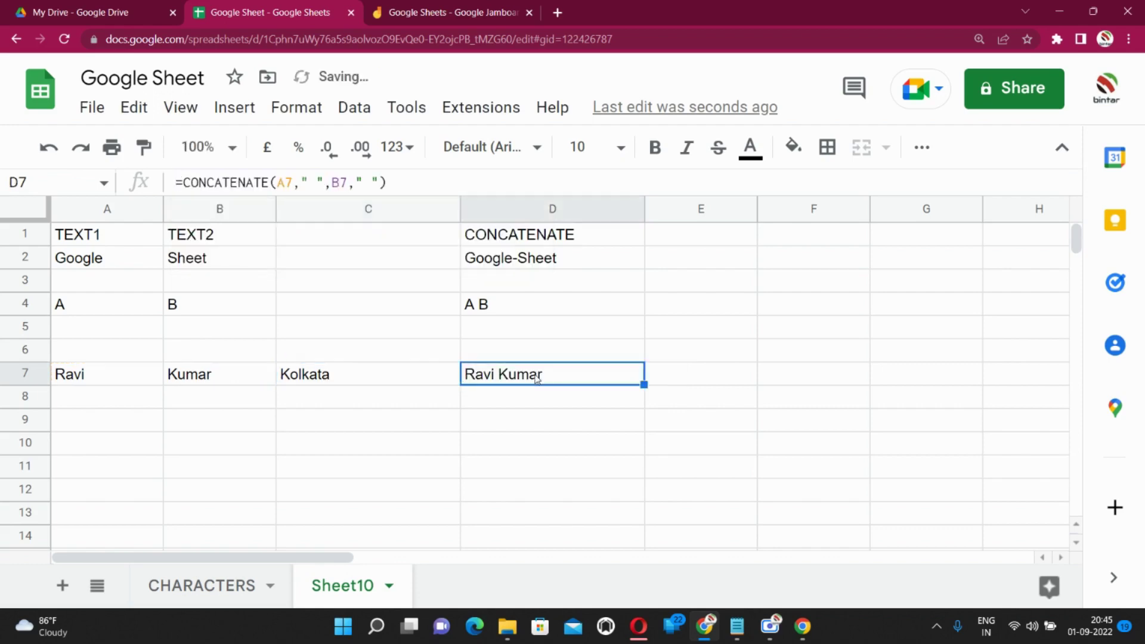
left_click(379, 182)
left_click(646, 282)
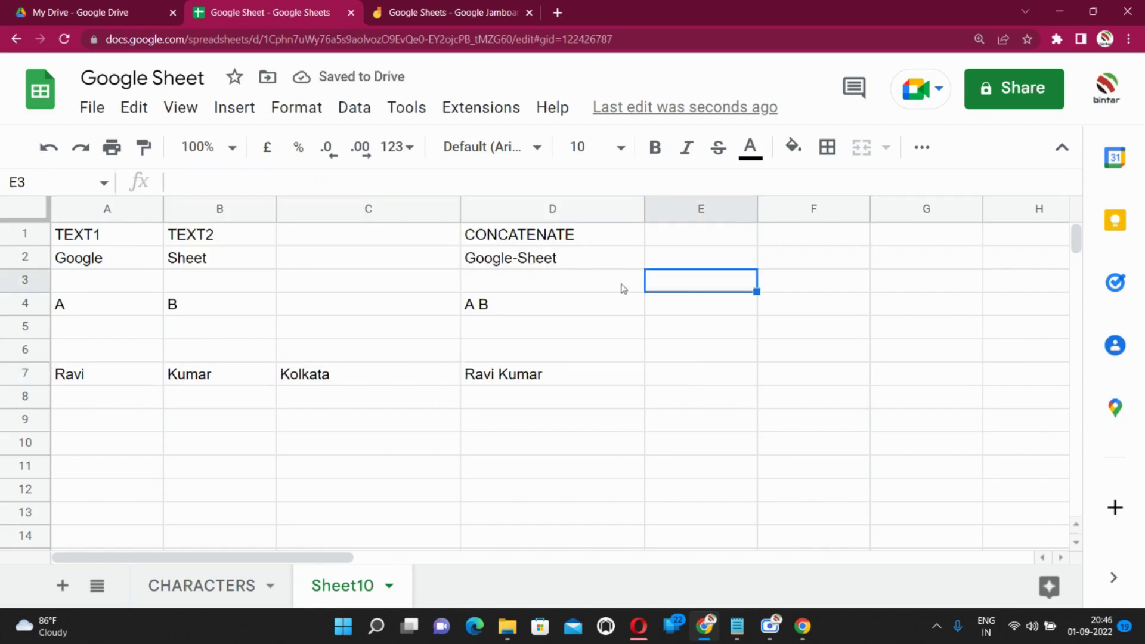
- Append the reference c7 directly after the last quoted space in D7's CONCATENATE formula
left_click(570, 377)
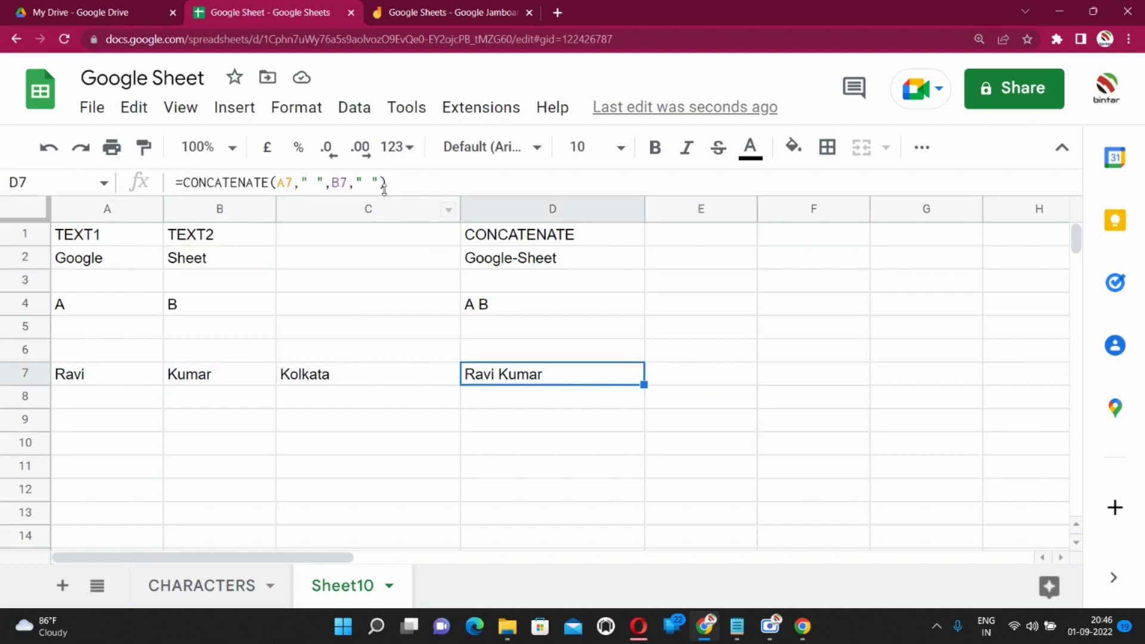
left_click(415, 190)
type("c7")
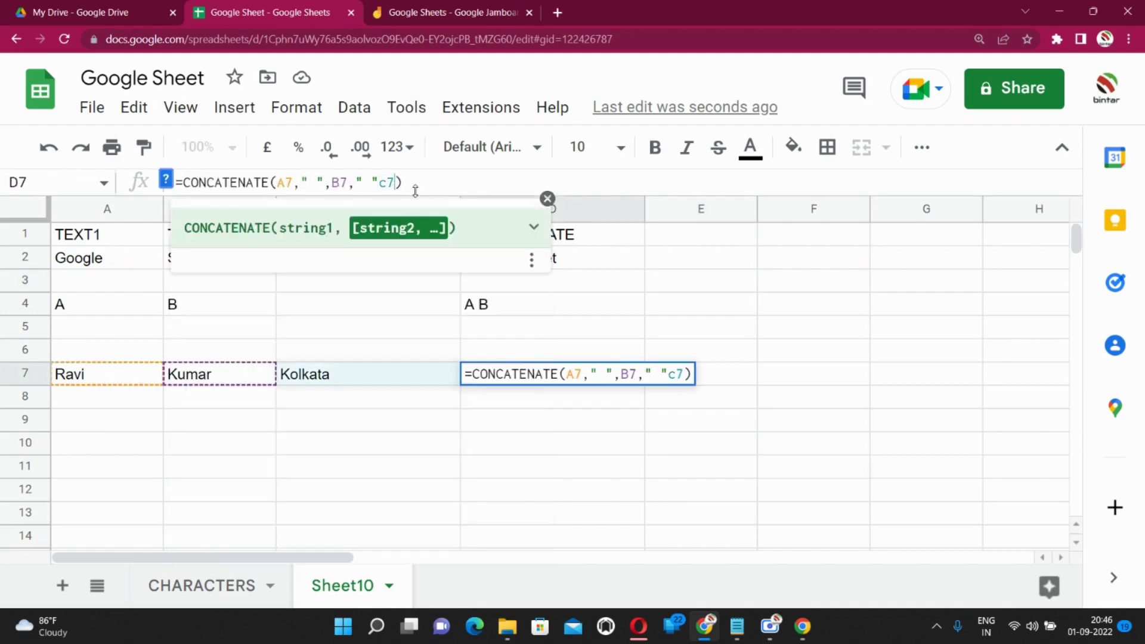
key("Return")
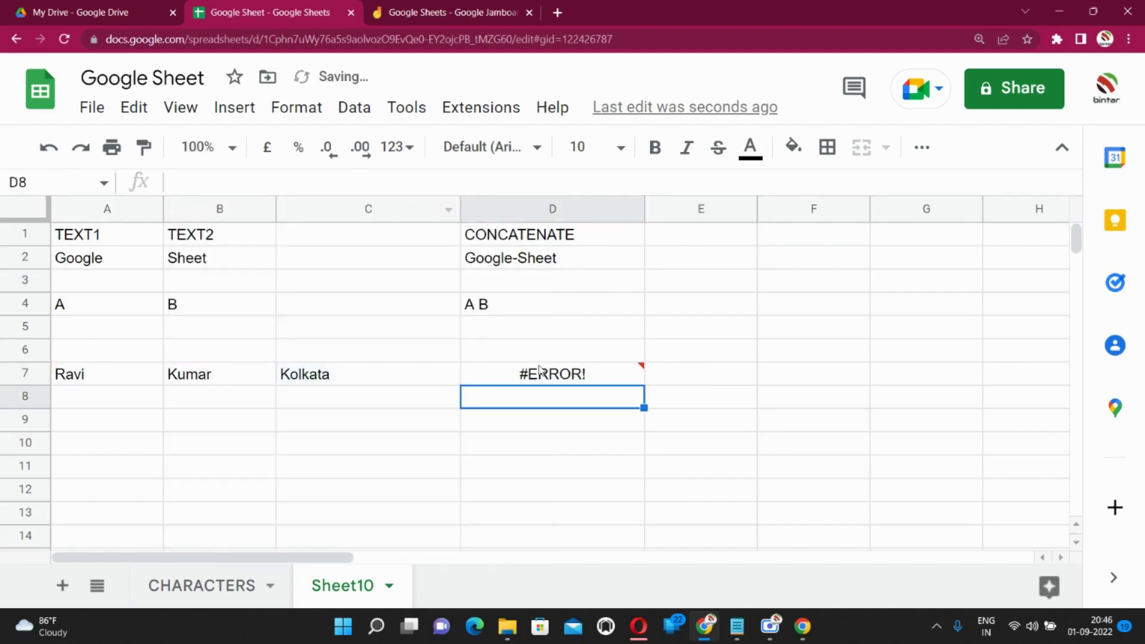
- Correct D7's formula with a comma before the last reference and a capital C, giving =CONCATENATE(A7," ",B7," ",C7)
key("Up")
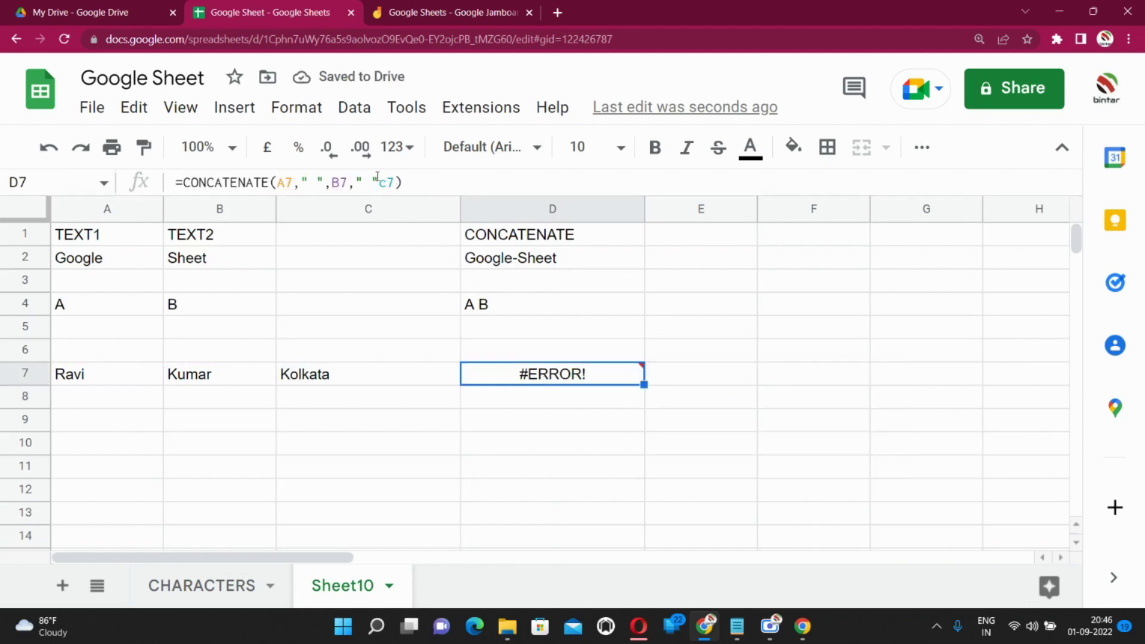
left_click(376, 183)
type(",")
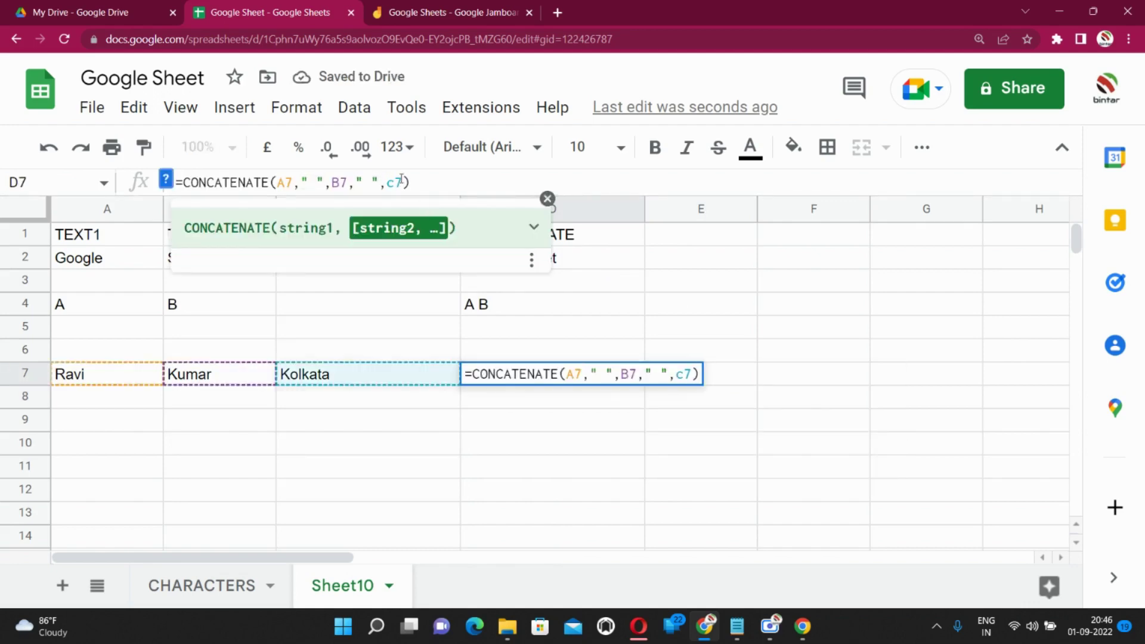
key("Delete")
type("C")
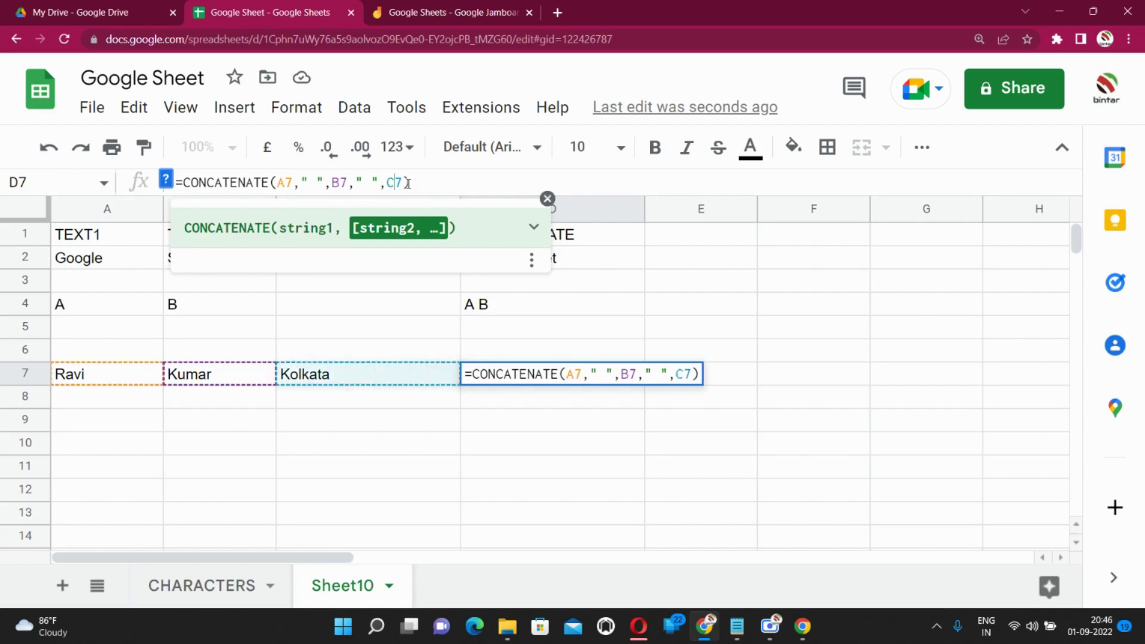
key("Return")
key("Up")
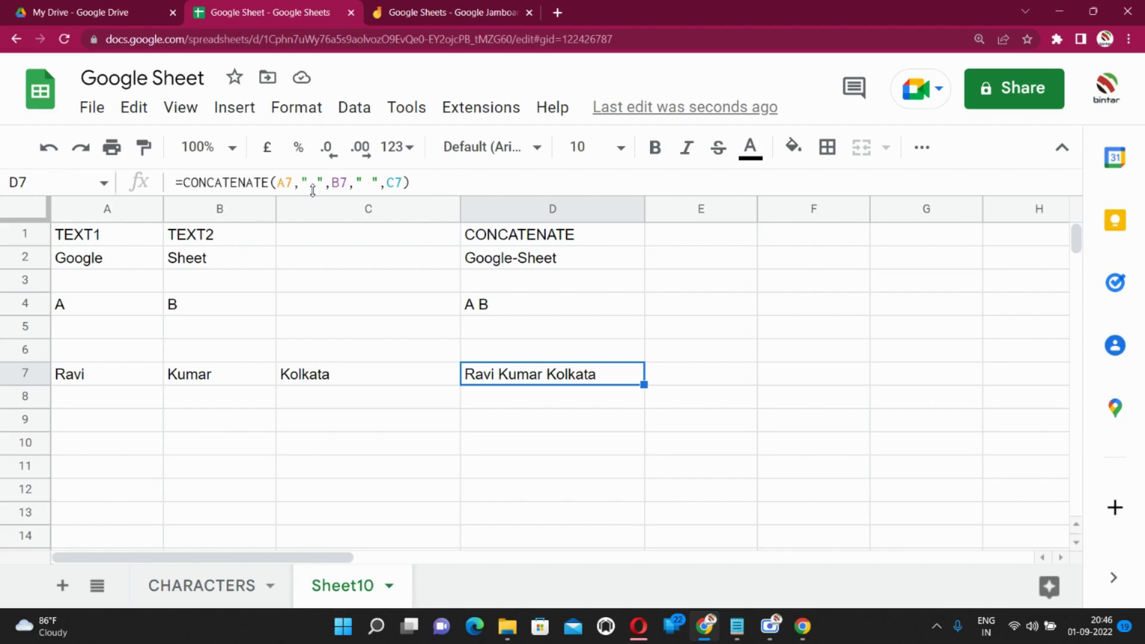
- Remove the quoted space and its comma from D4's formula, making it =CONCATENATE(A4,B4)
left_click(492, 304)
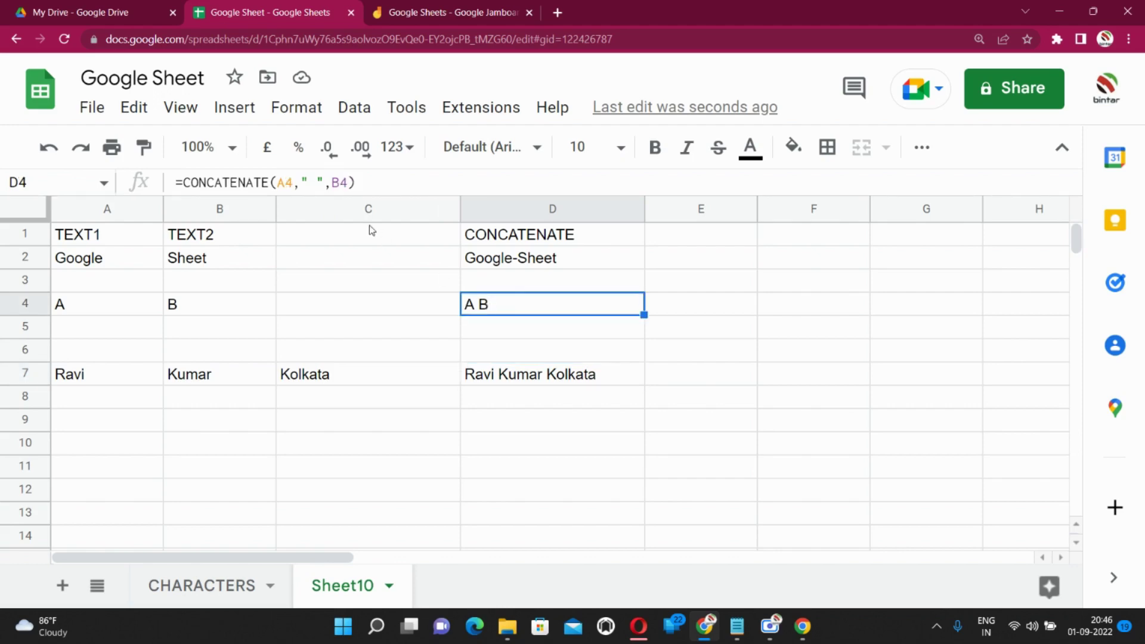
left_click(328, 182)
left_click_drag(327, 182, 300, 182)
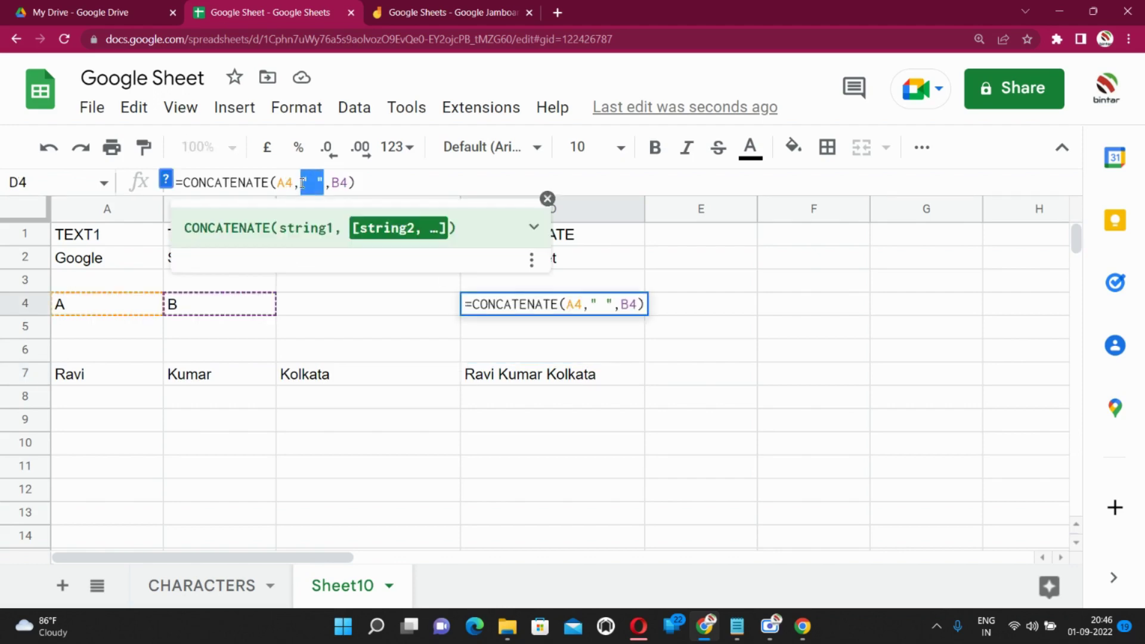
key("BackSpace")
key("Delete")
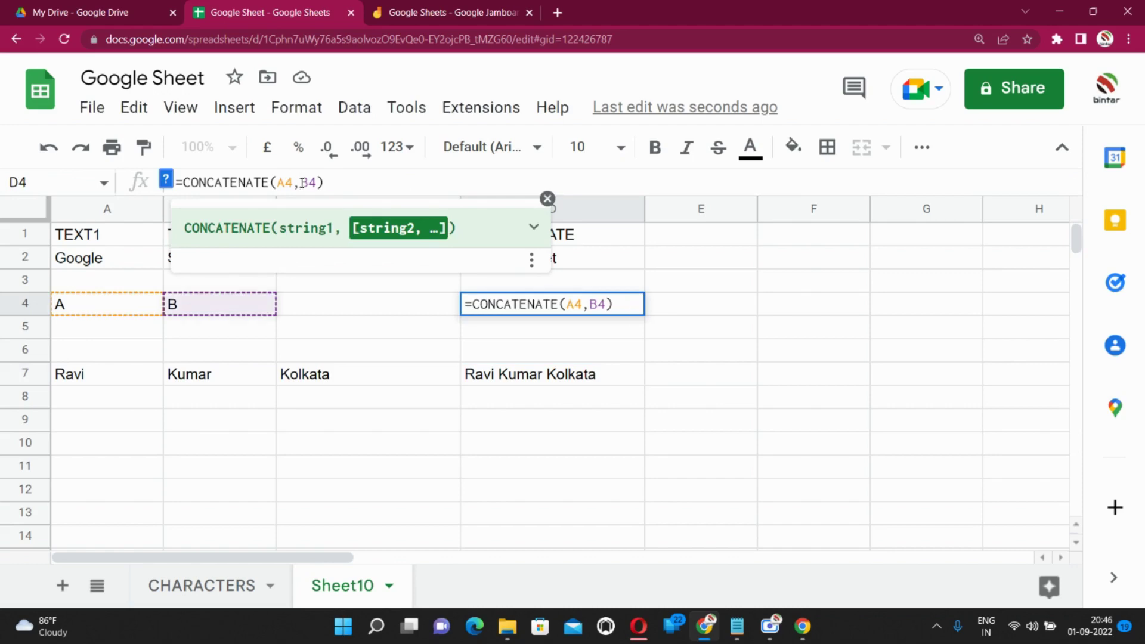
key("Return")
key("Up")
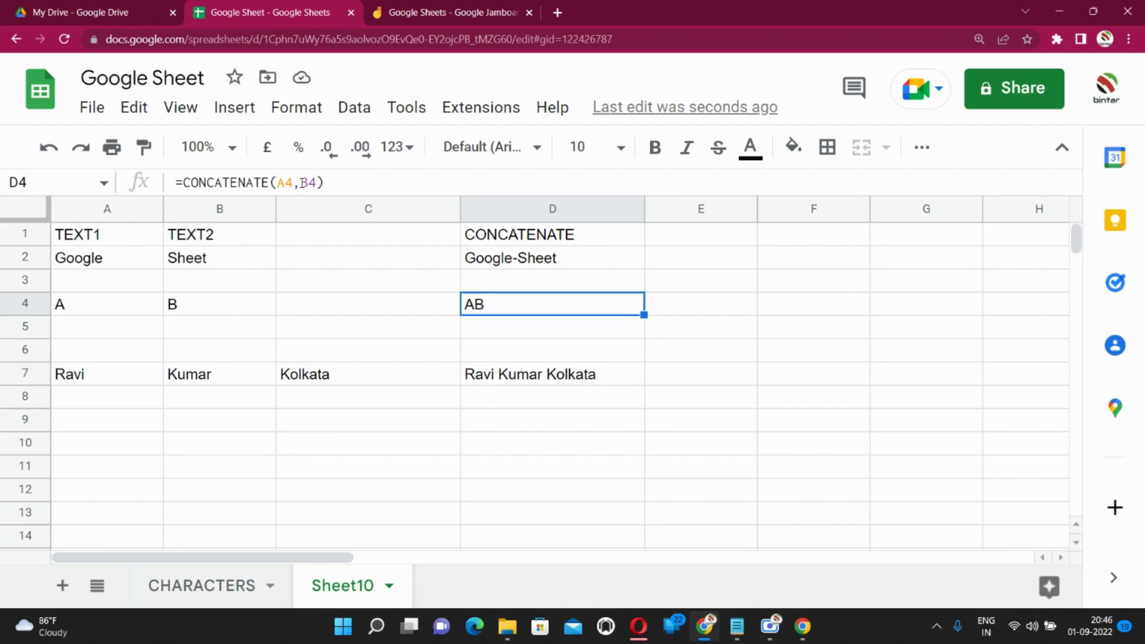
- Replace the hyphen separator in D2's formula with a colon, making it =CONCATENATE(A2,":",B2)
left_click(572, 263)
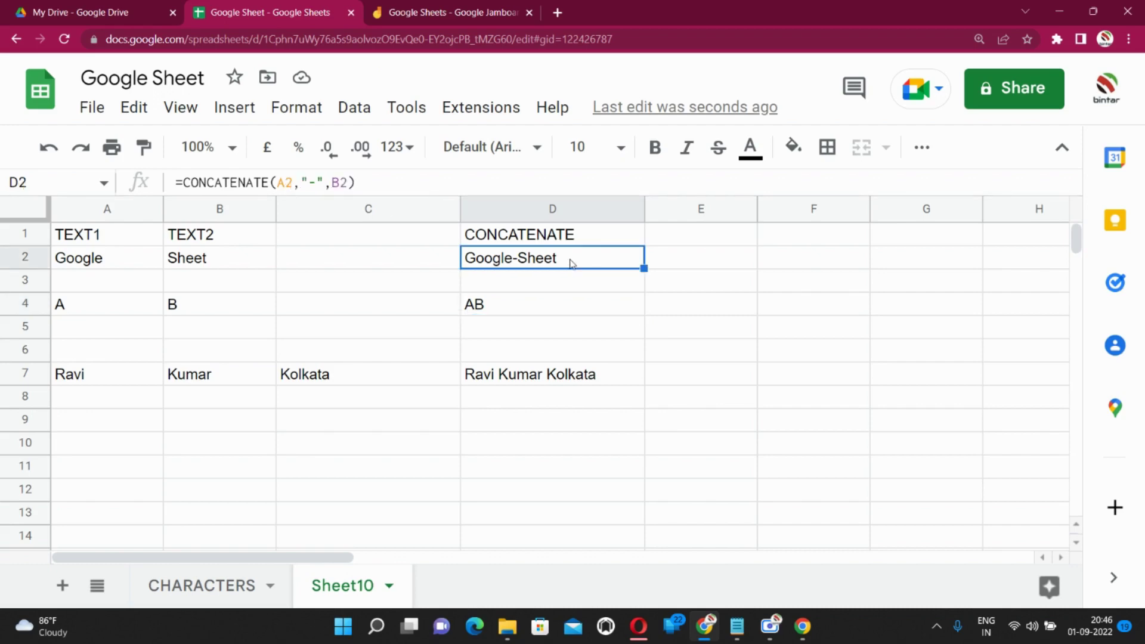
left_click(310, 182)
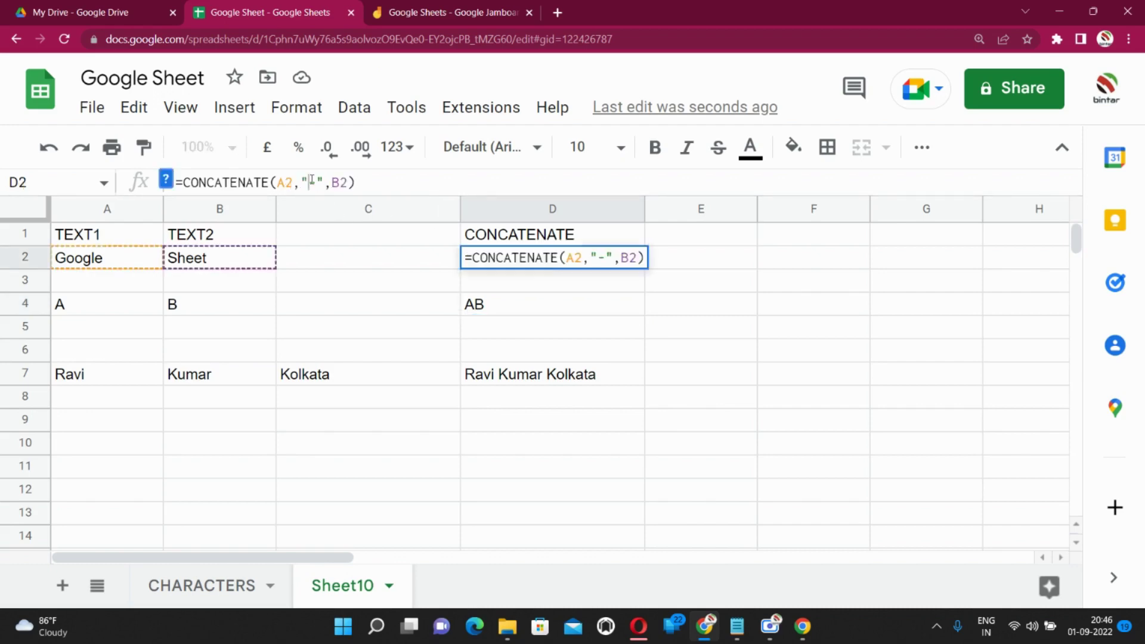
key("Delete")
type(":")
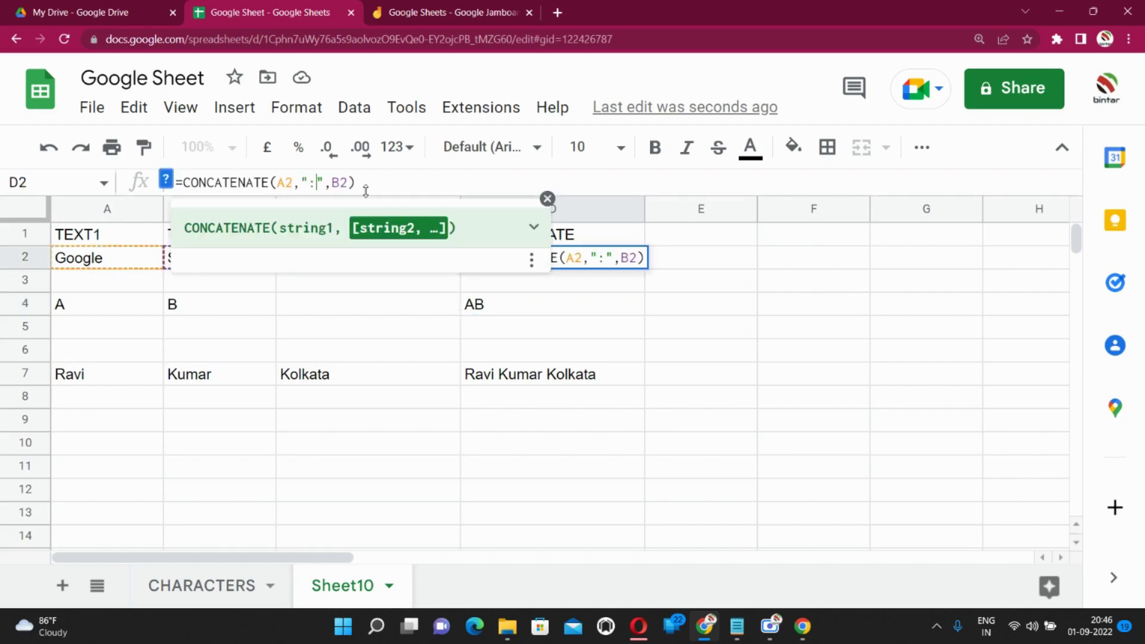
key("Return")
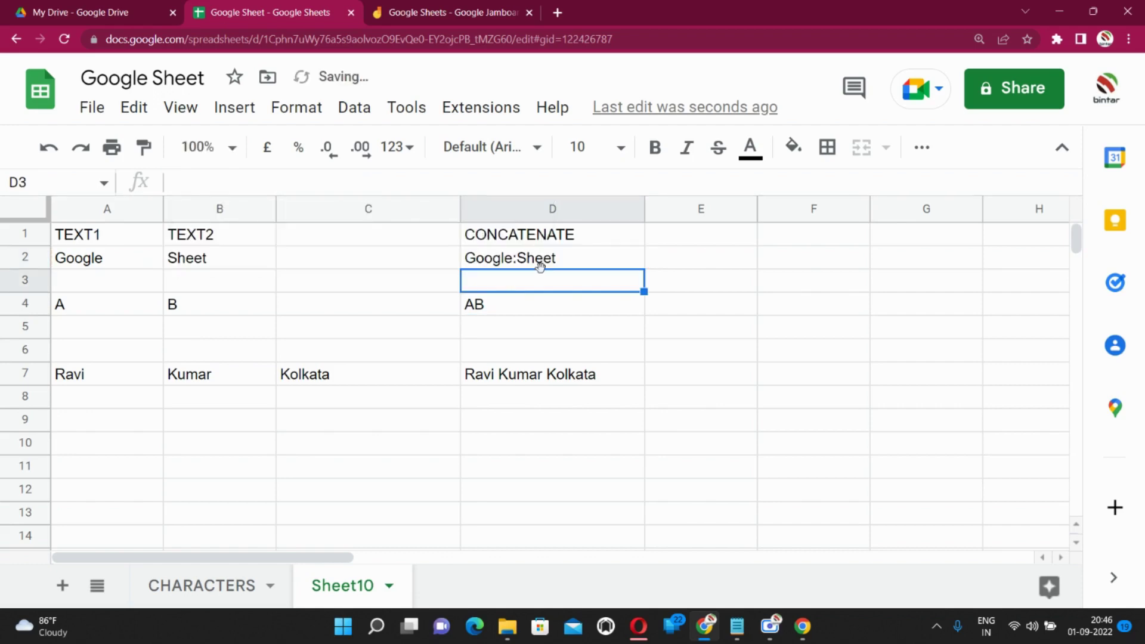
left_click(683, 313)
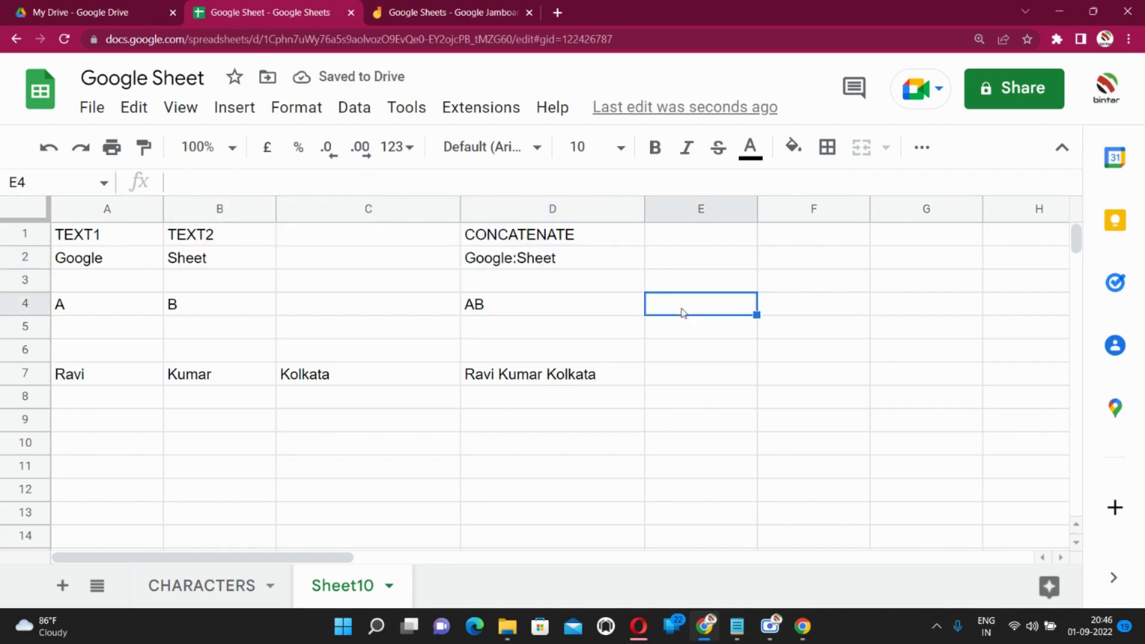